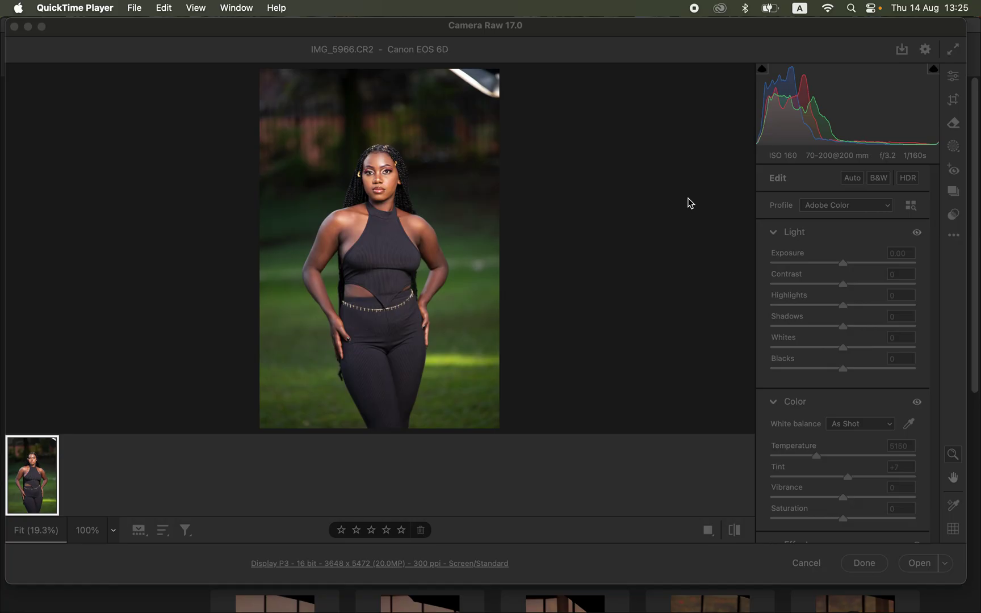
Step: Set Exposure to -0.25, Contrast to +10, Highlights to -47 and Whites to -34, then raise Shadows and lower Blacks slightly
left_click(532, 32)
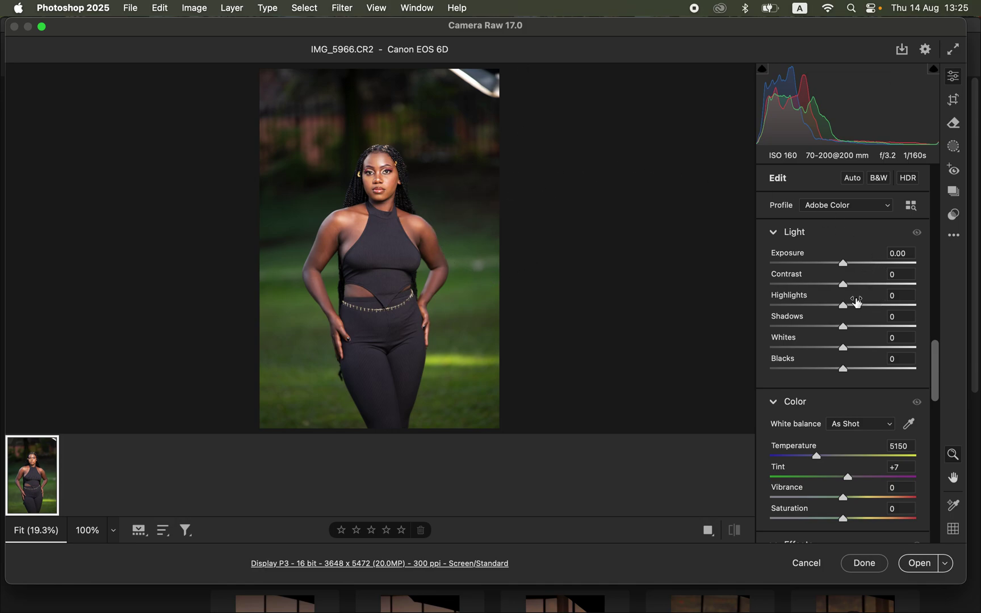
left_click_drag(840, 264, 841, 264)
left_click_drag(822, 307, 809, 306)
left_click_drag(828, 350, 820, 346)
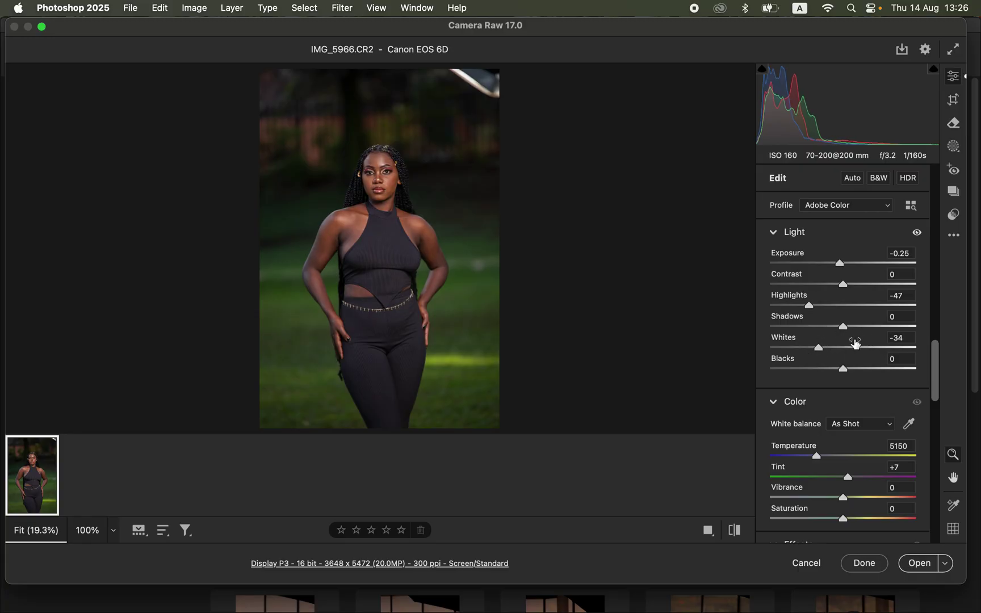
left_click_drag(845, 284, 854, 283)
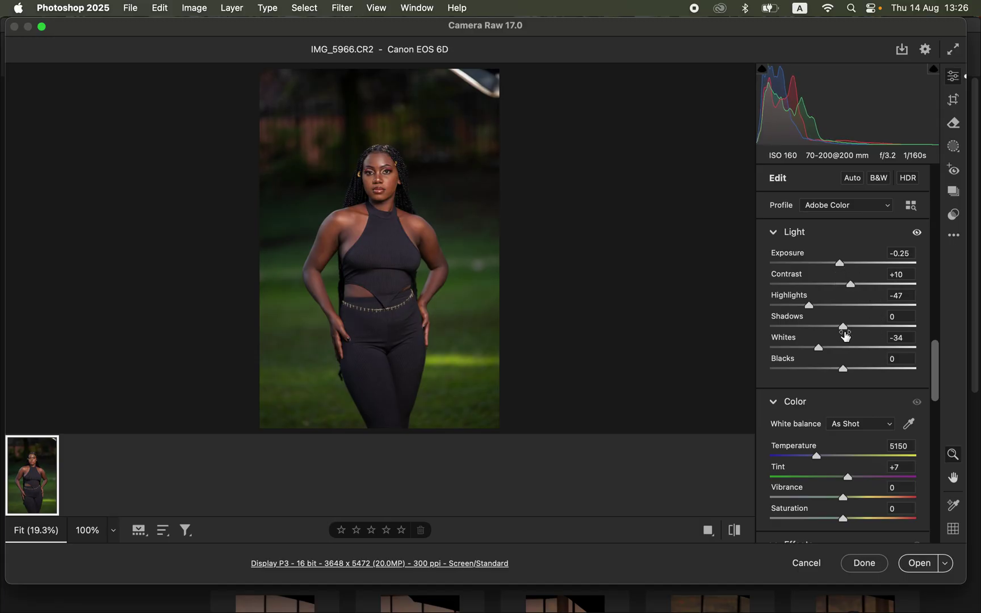
left_click_drag(843, 326, 853, 327)
left_click_drag(842, 369, 837, 369)
Step: In the HSL color mixer, set the Greens hue to +57 and the Greens saturation to -16
left_click_drag(936, 370, 944, 332)
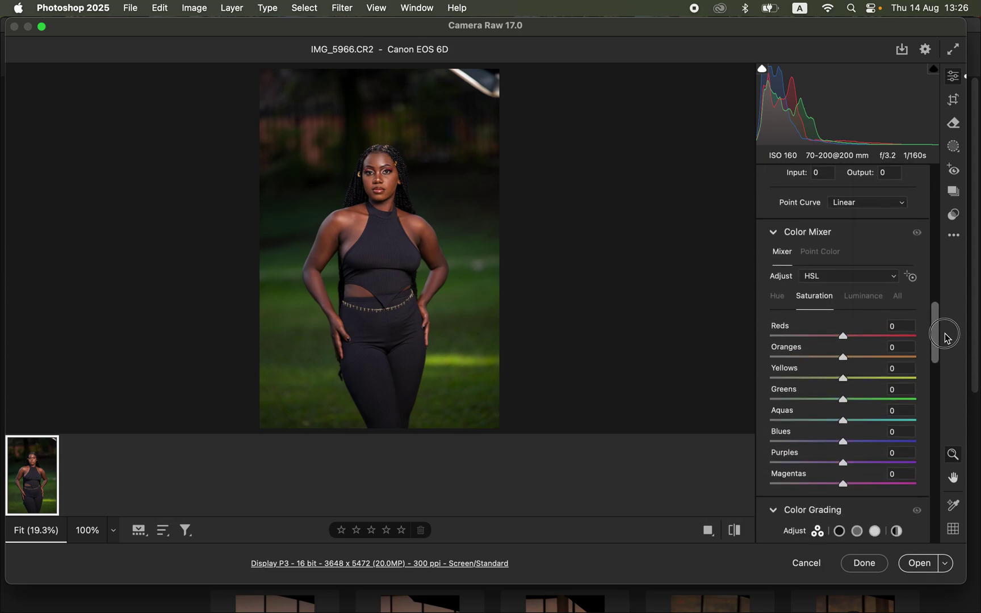
left_click(788, 294)
left_click(820, 294)
left_click(862, 297)
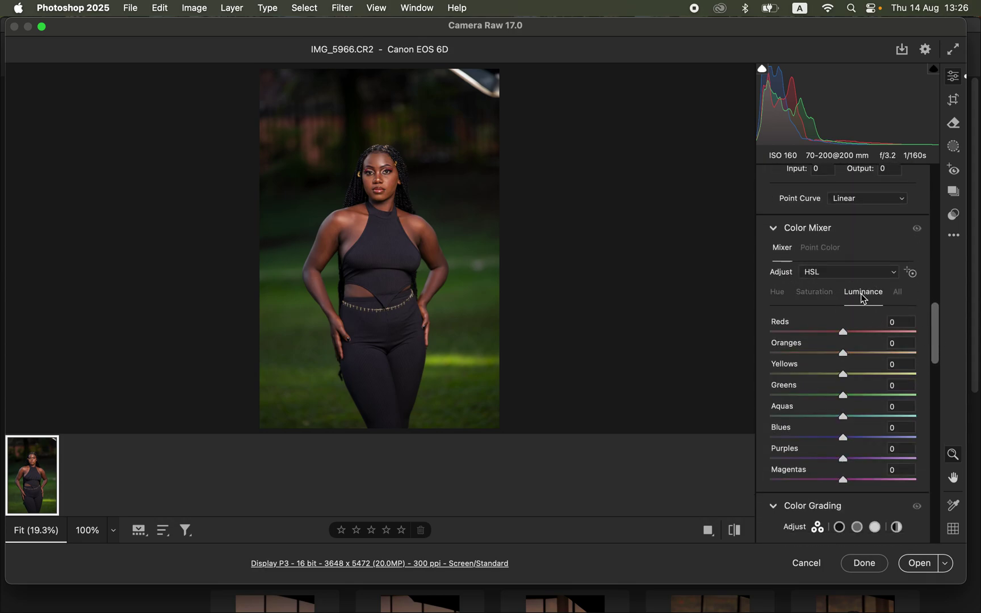
left_click(788, 296)
left_click(826, 299)
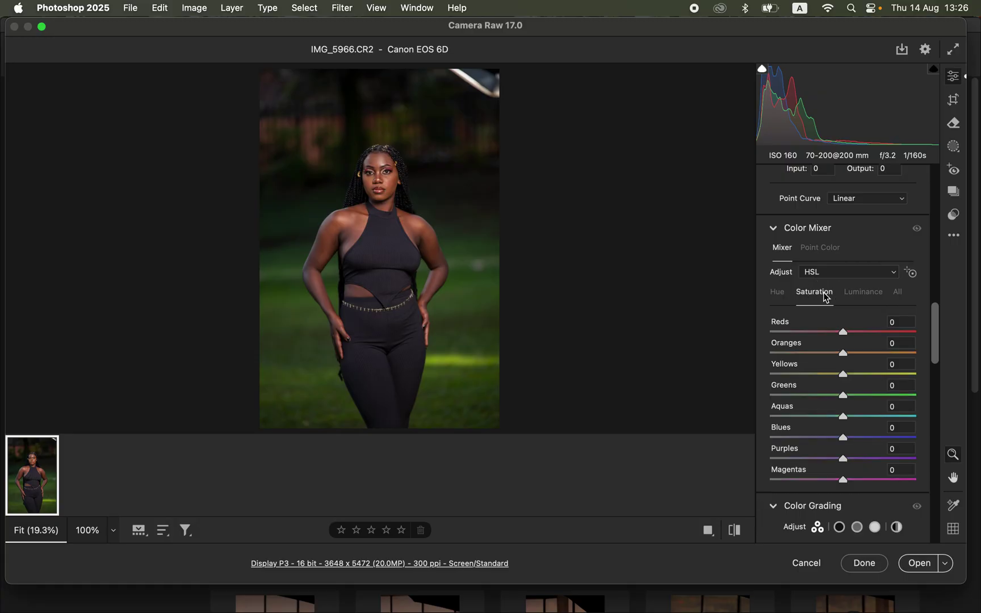
left_click(866, 295)
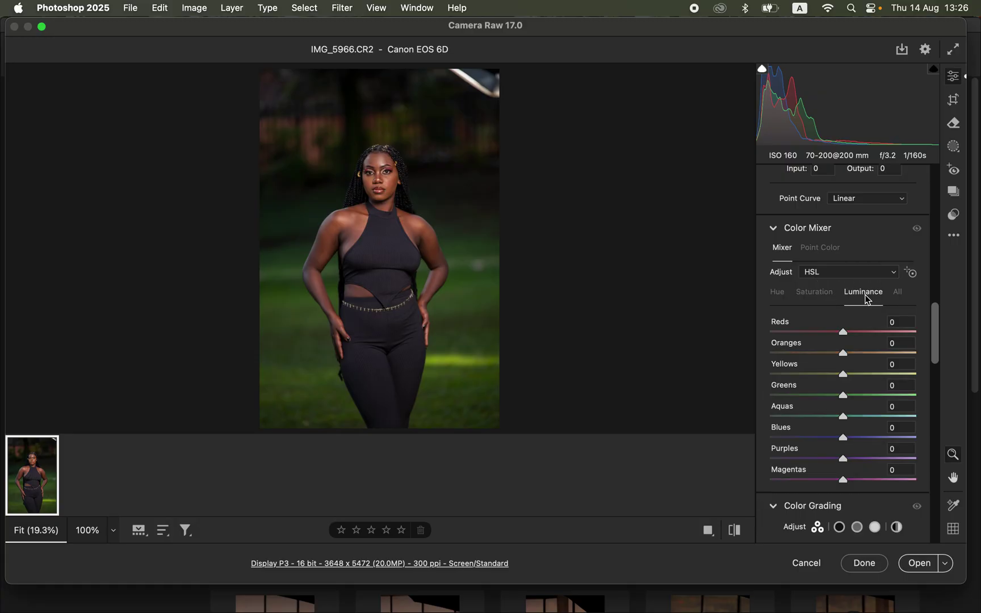
left_click(780, 293)
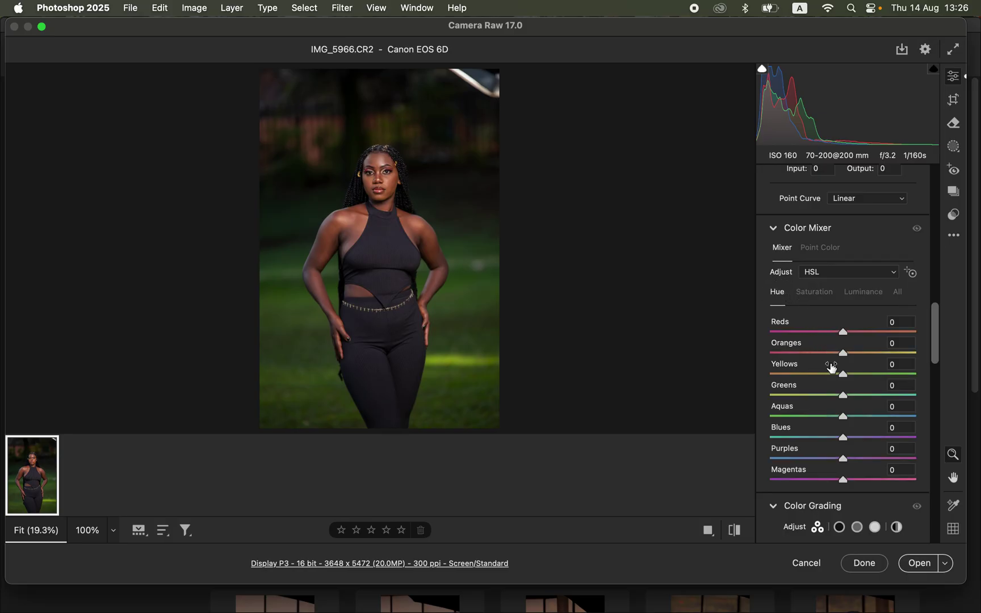
left_click_drag(855, 399, 886, 384)
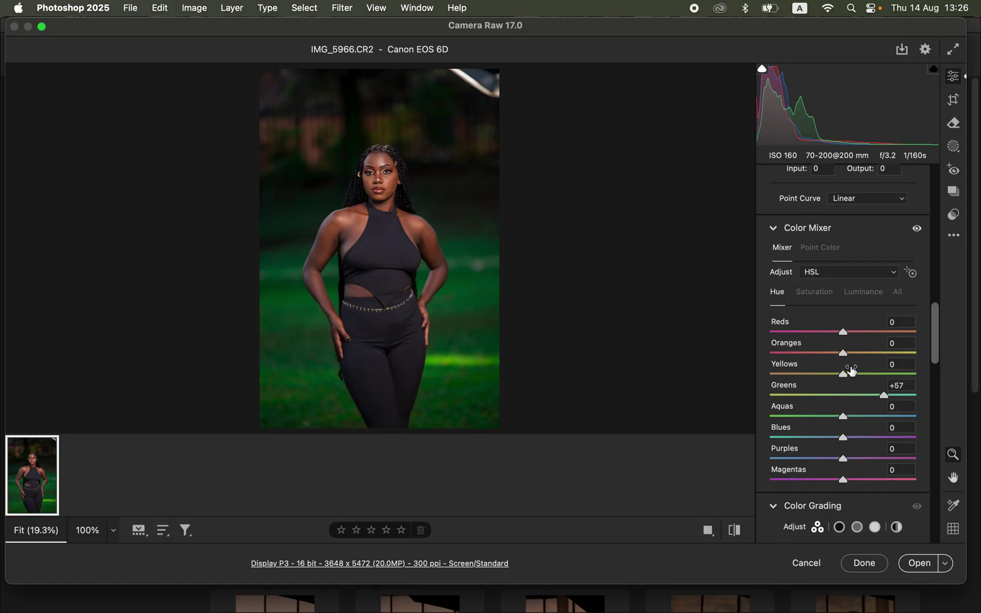
left_click(827, 299)
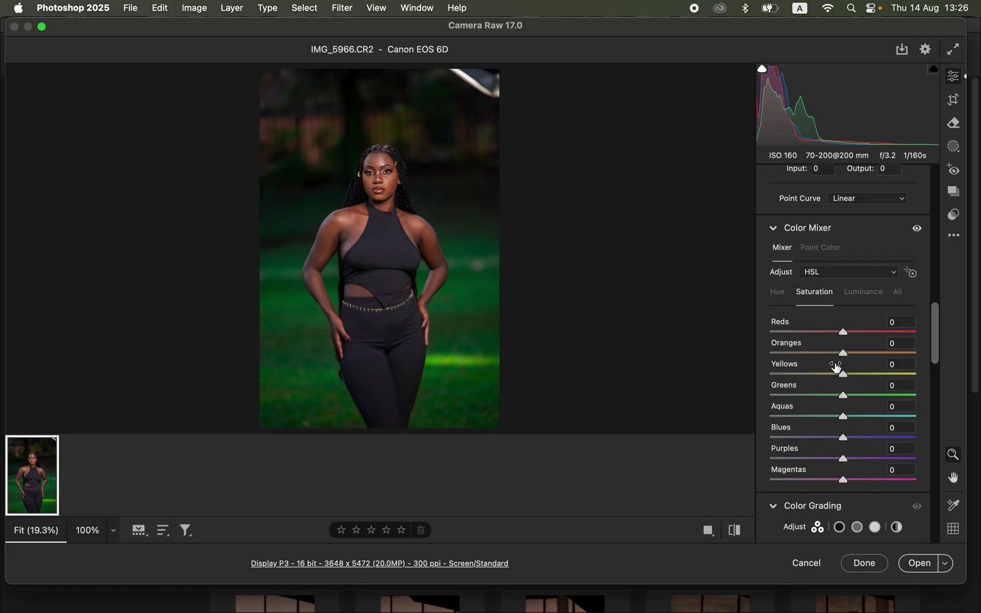
mouse_move(843, 395)
left_mouse_down()
mouse_move(820, 396)
mouse_move(833, 397)
left_mouse_up()
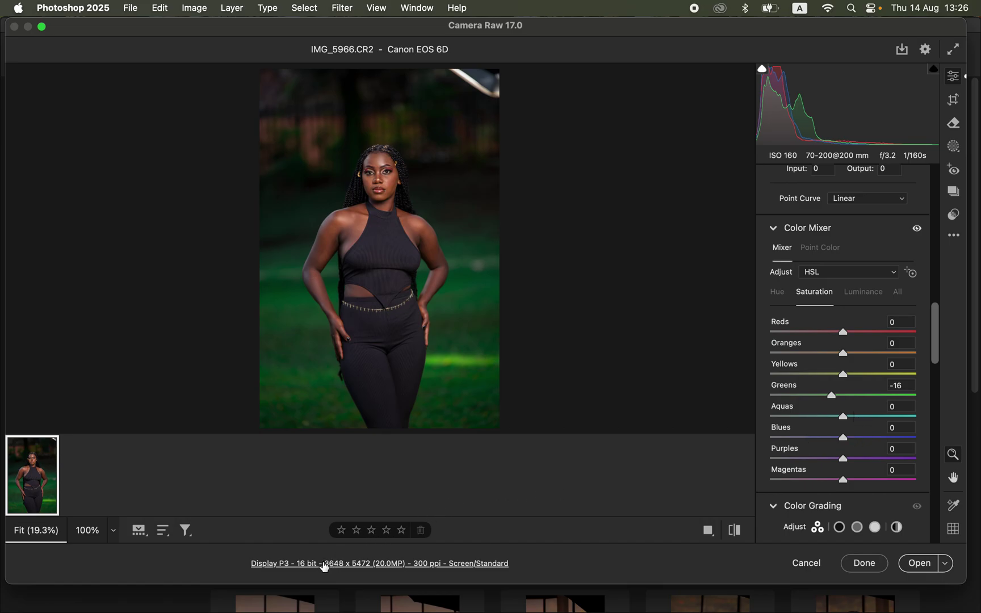
Step: Keep the workflow depth at 16 Bits/Channel in the Camera Raw preferences and open the image in Photoshop
left_click(343, 568)
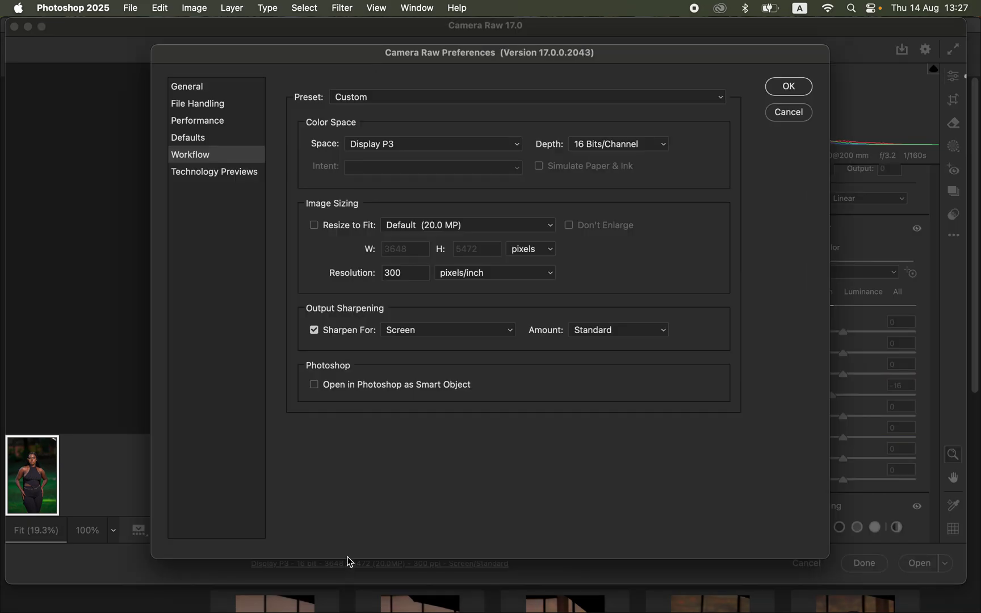
left_click(602, 150)
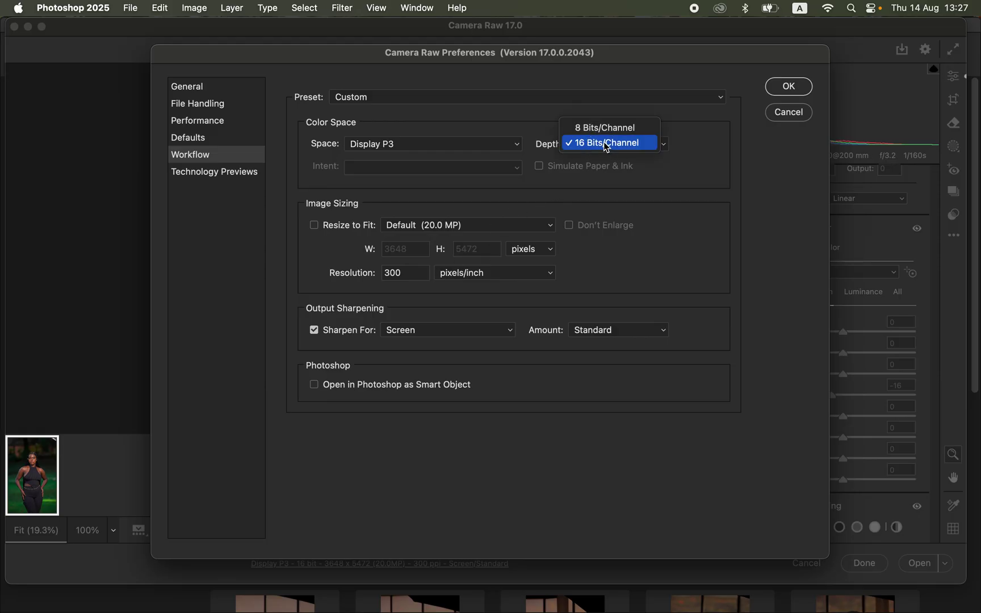
left_click(607, 148)
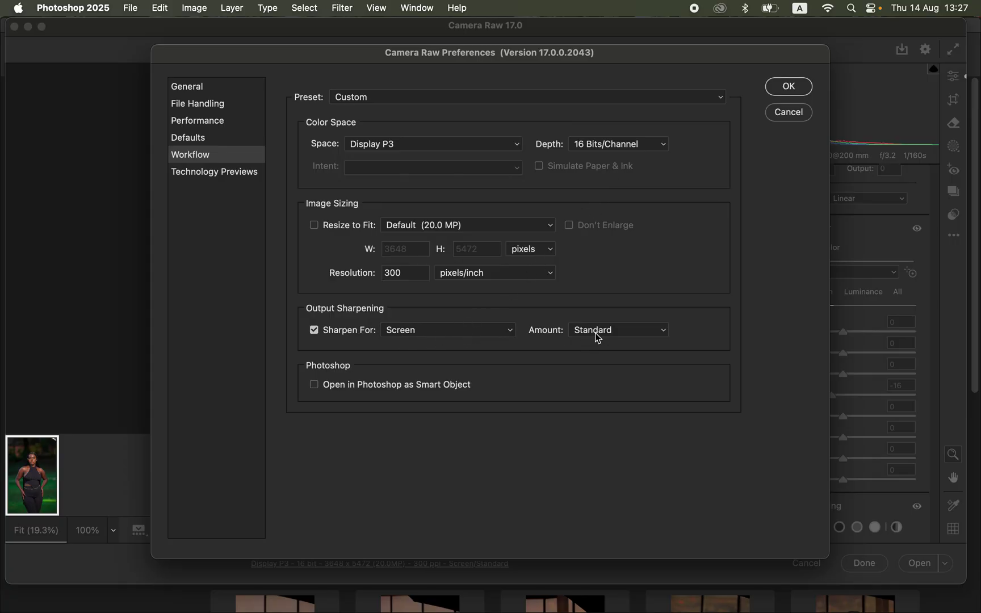
left_click(790, 85)
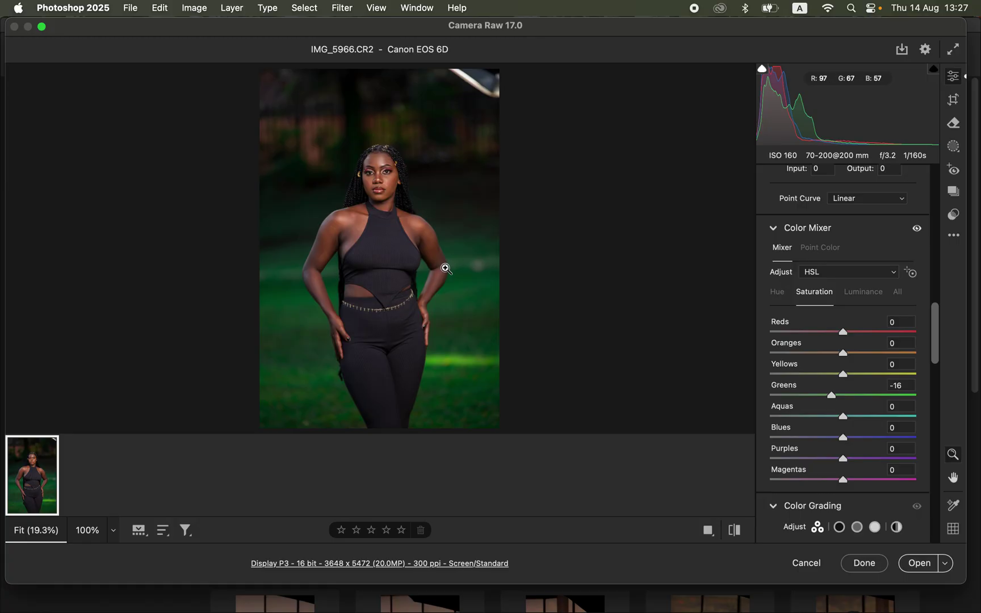
left_click(908, 564)
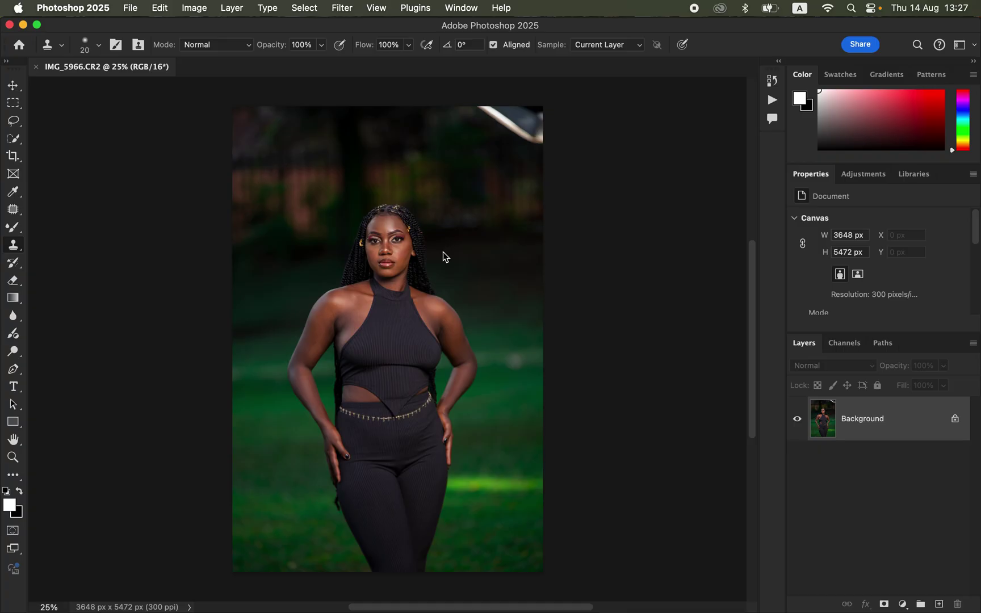
Step: Crop the photo to a 4 : 5 (8 : 10) ratio at full width, trimming the bright object above the woman
left_click(13, 156)
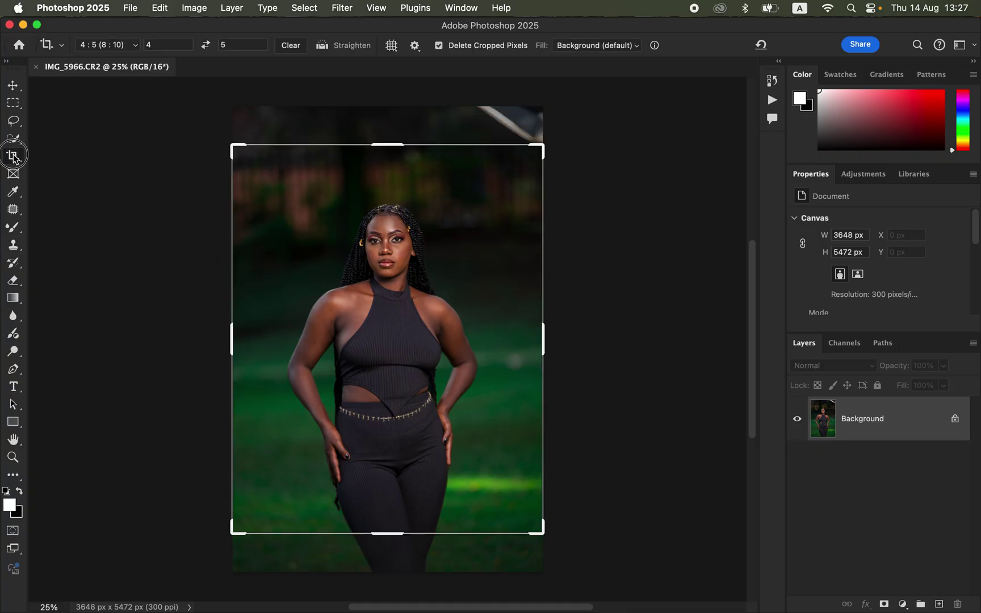
left_click(125, 45)
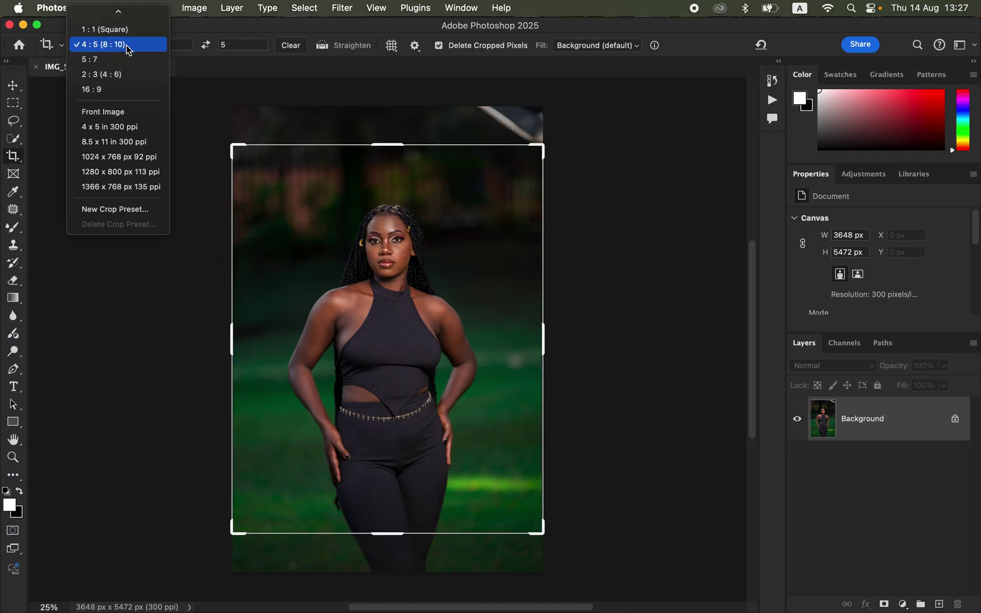
left_click(127, 47)
left_click_drag(404, 254, 452, 203)
left_click_drag(539, 146, 543, 141)
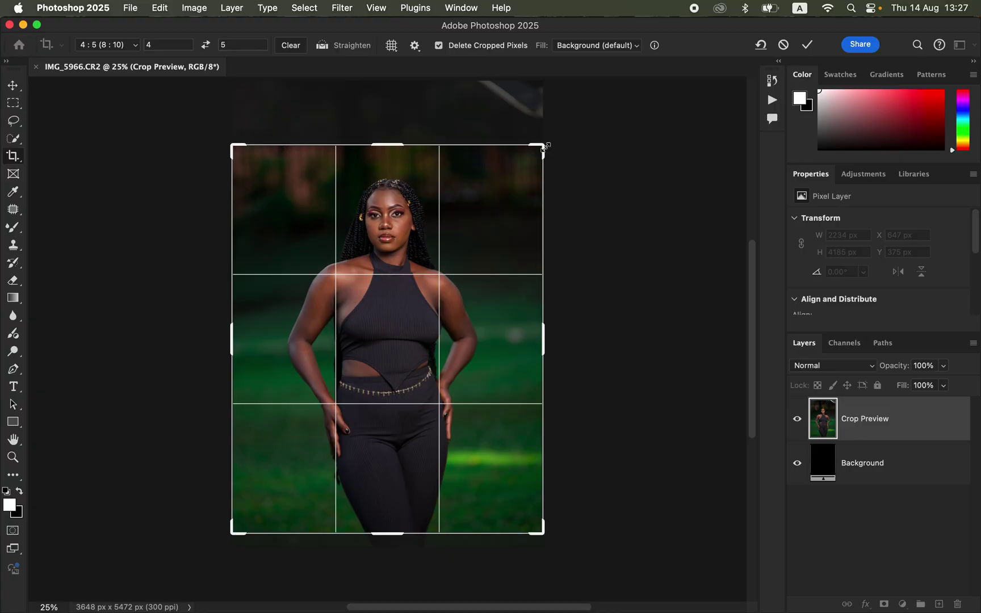
key("Return")
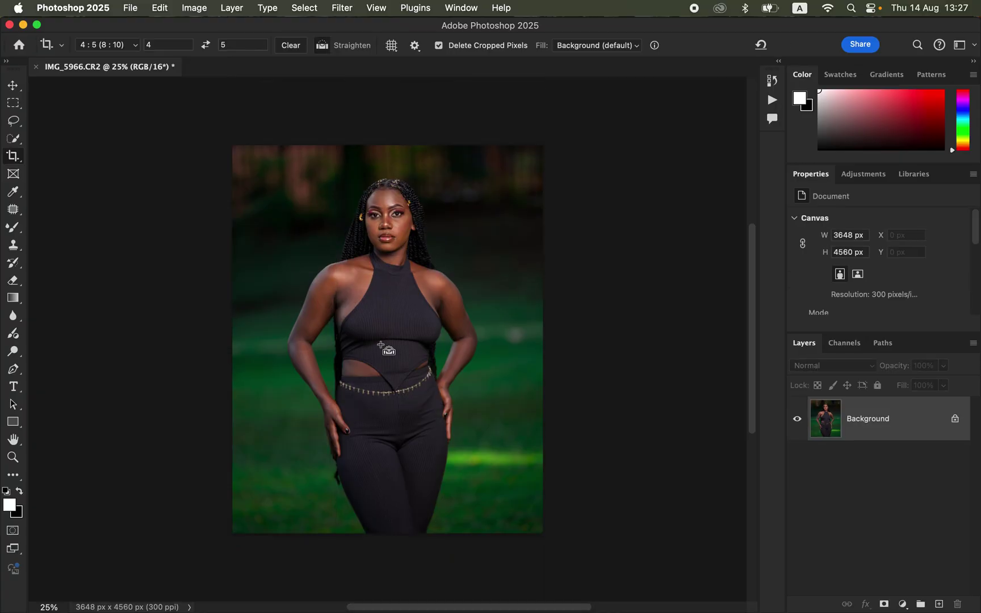
Step: Choose the Lasso tool and duplicate the Background layer twice
scroll(382, 348, "up", 2)
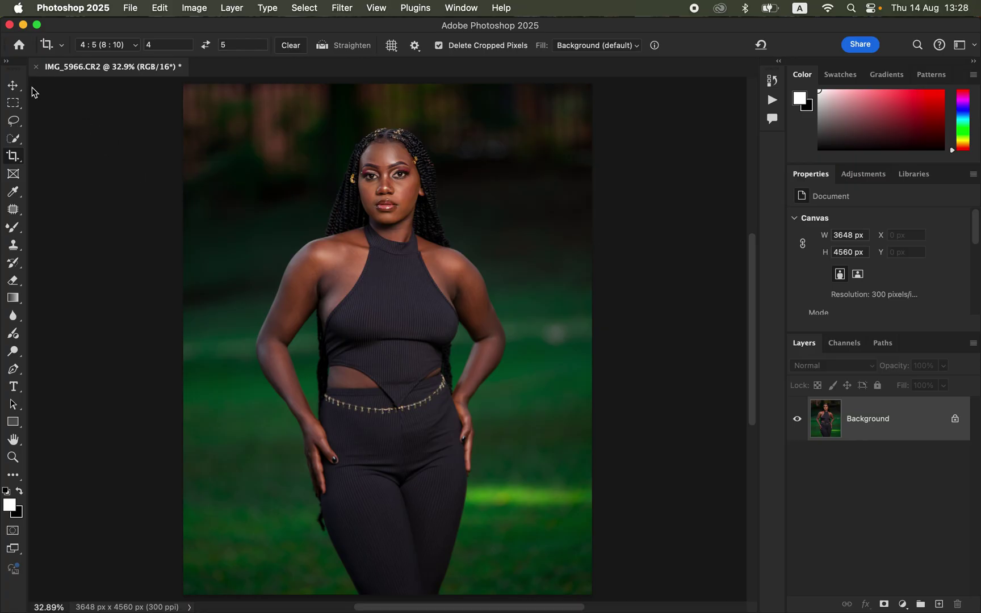
left_click(16, 120)
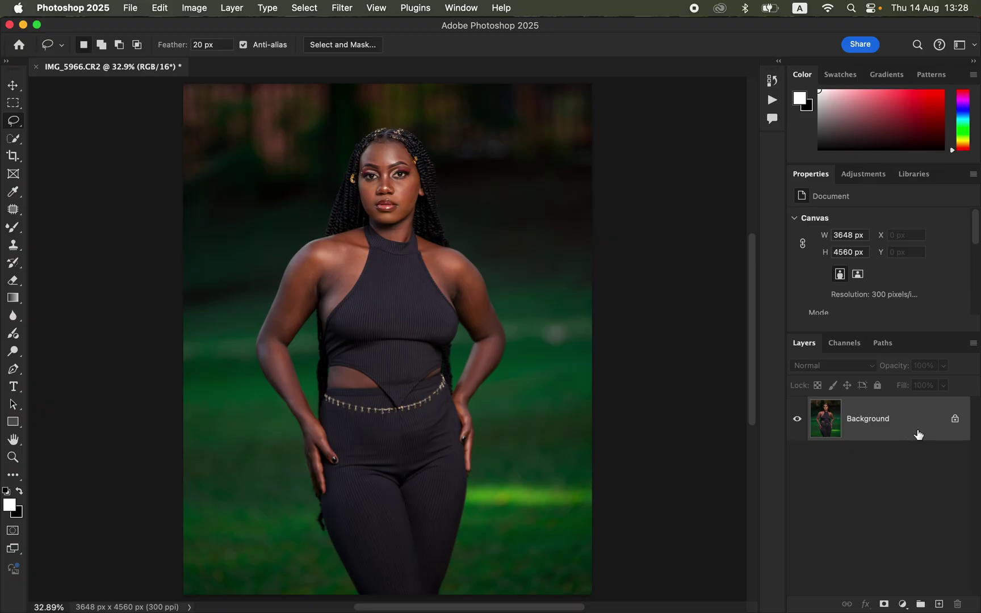
left_click_drag(917, 429, 937, 597)
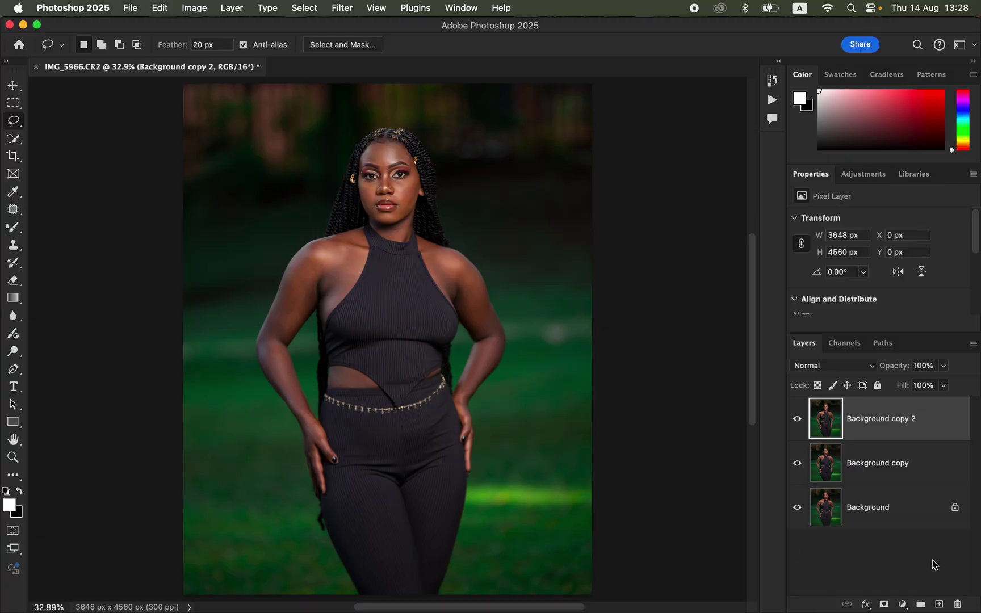
Step: Rename the lower background copy as COLOR and the upper copy as TEXTURE
double_click(882, 463)
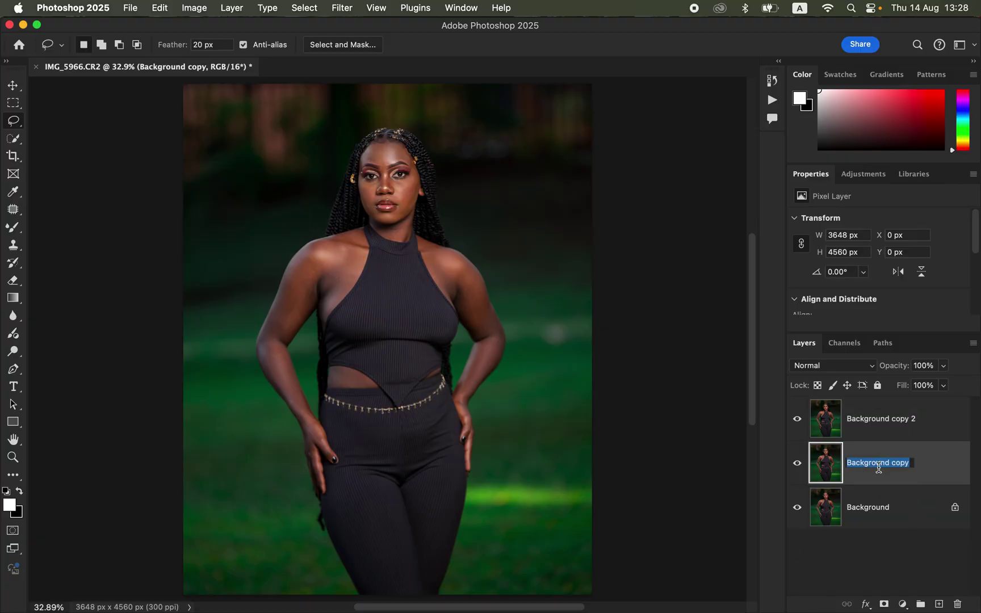
type("COLOR")
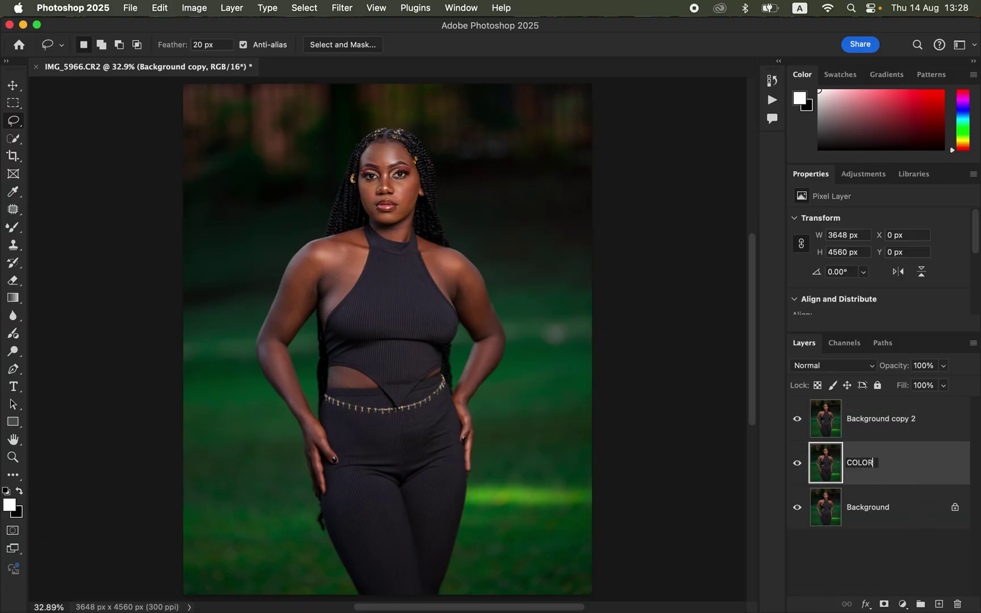
key("Return")
double_click(889, 418)
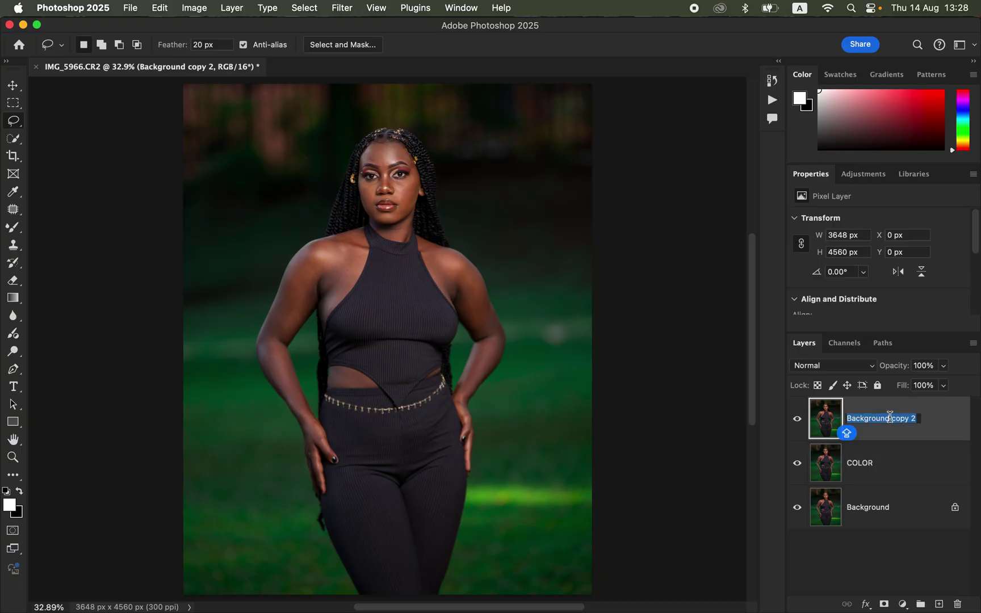
type("TEXTURE")
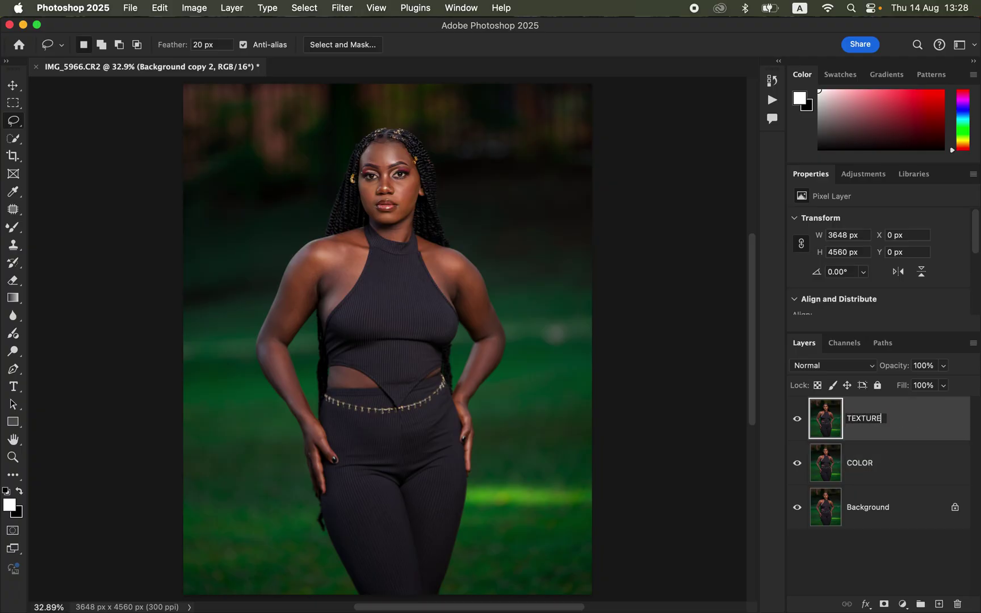
key("Return")
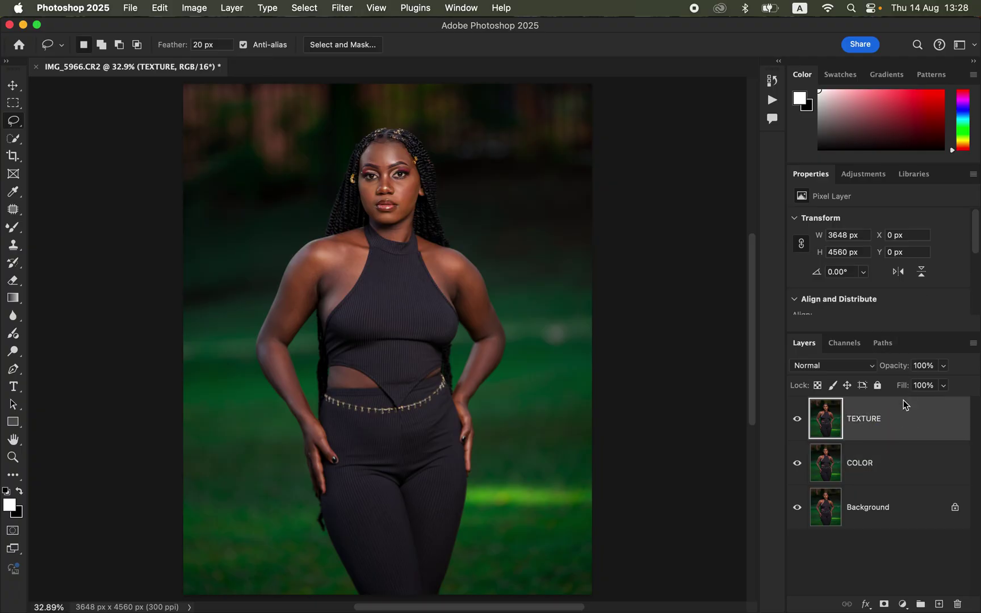
Step: Hide the TEXTURE layer and apply a Gaussian Blur with a 3.5-pixel radius to the COLOR layer
left_click(900, 469)
left_click(798, 422)
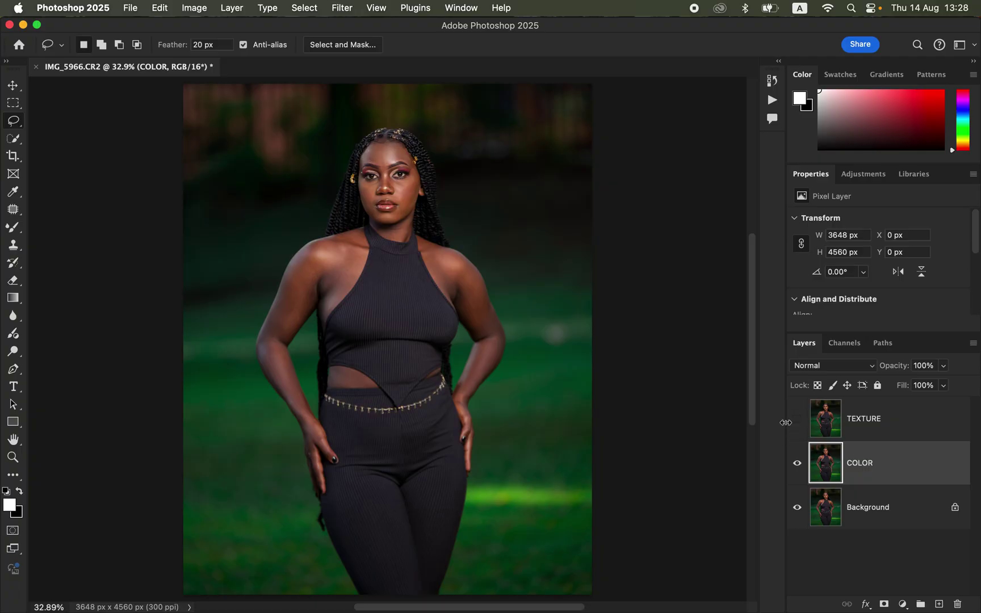
left_click(343, 8)
mouse_move(378, 169)
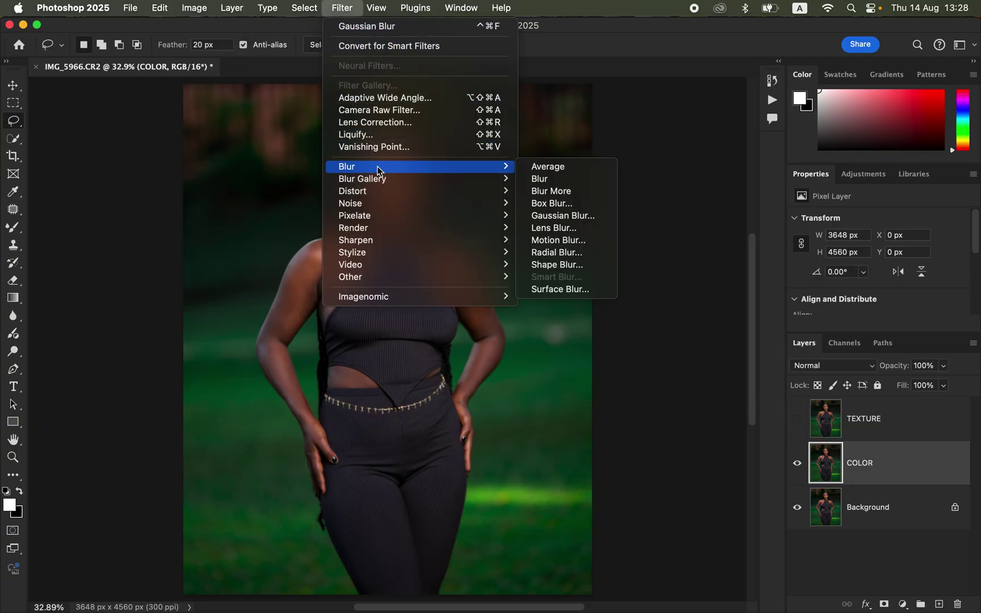
left_click(577, 216)
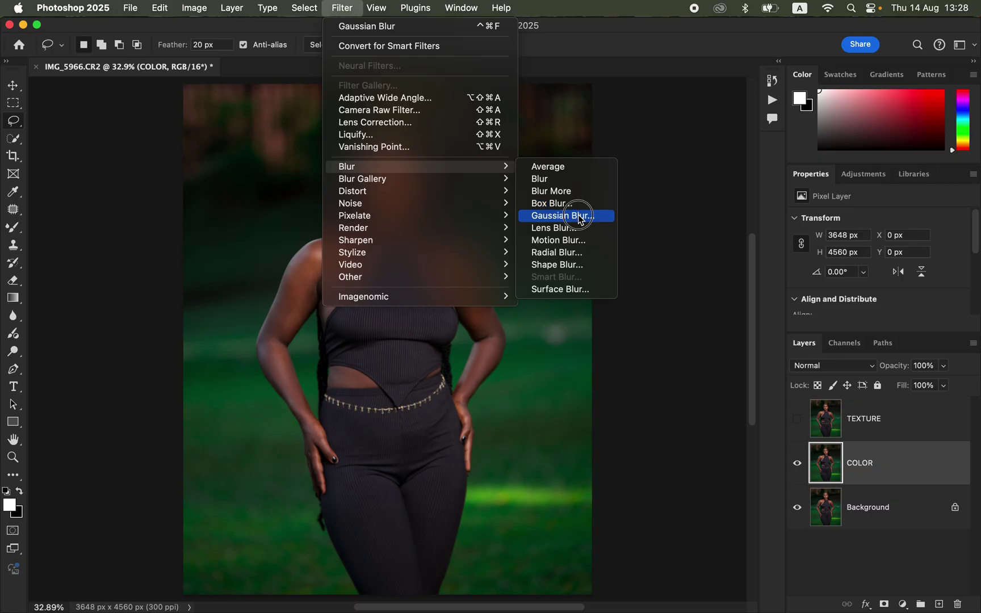
left_click(556, 281)
left_click_drag(557, 281, 493, 275)
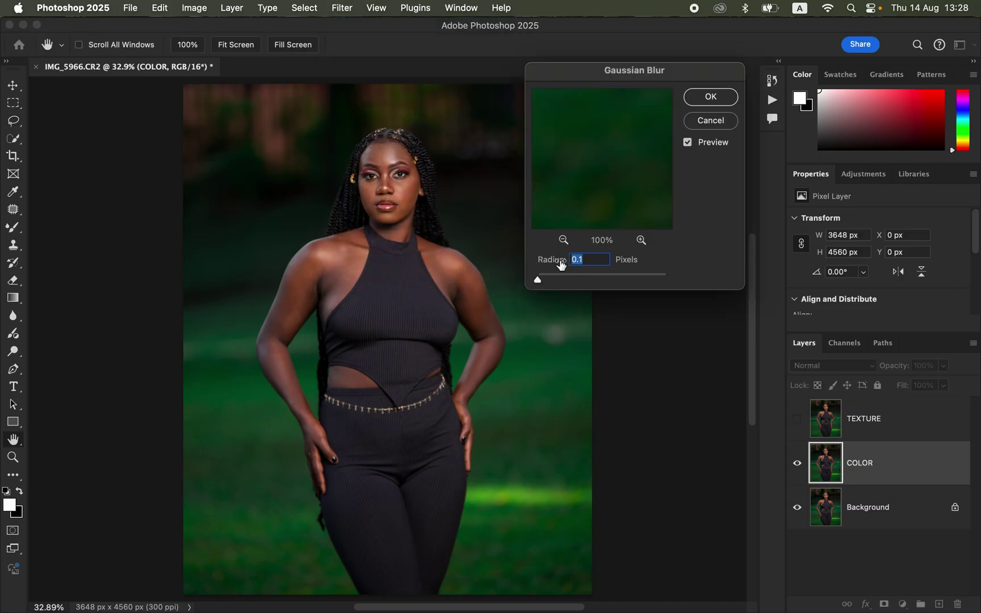
left_click(397, 164)
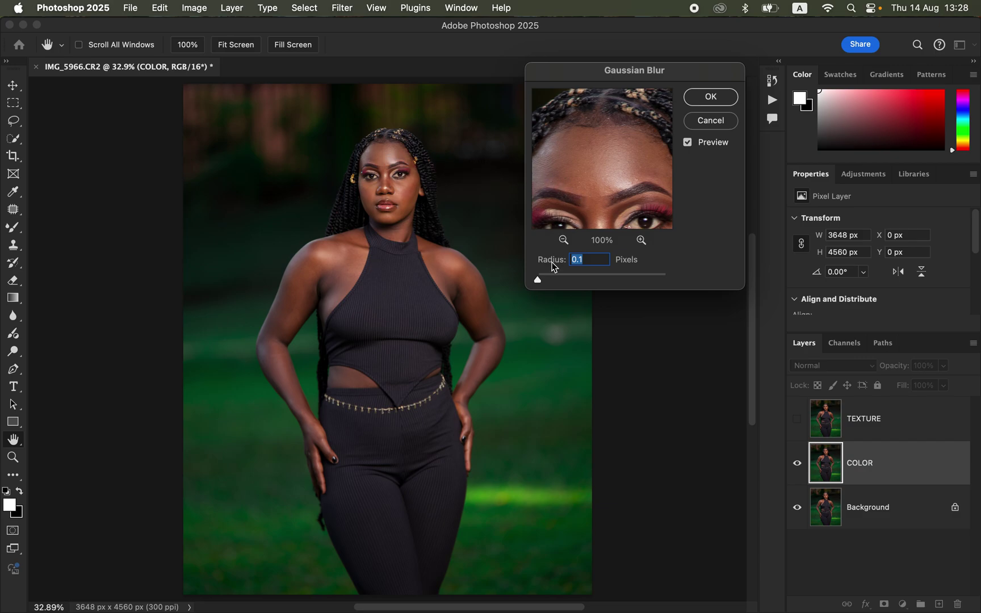
left_click_drag(539, 281, 546, 282)
left_click_drag(560, 279, 562, 278)
left_click(623, 185)
left_click_drag(623, 184, 639, 137)
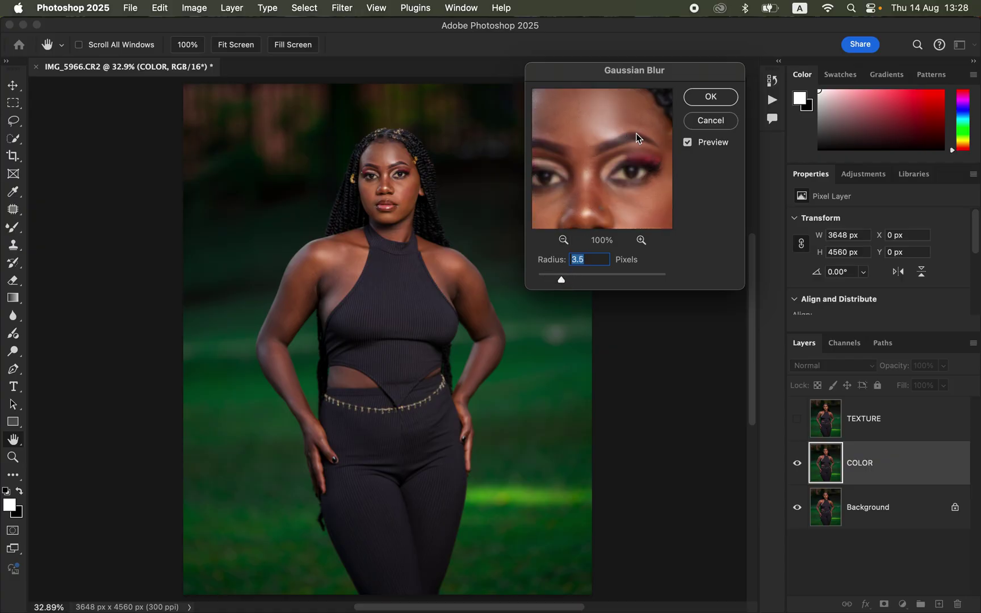
left_click(717, 102)
key("l")
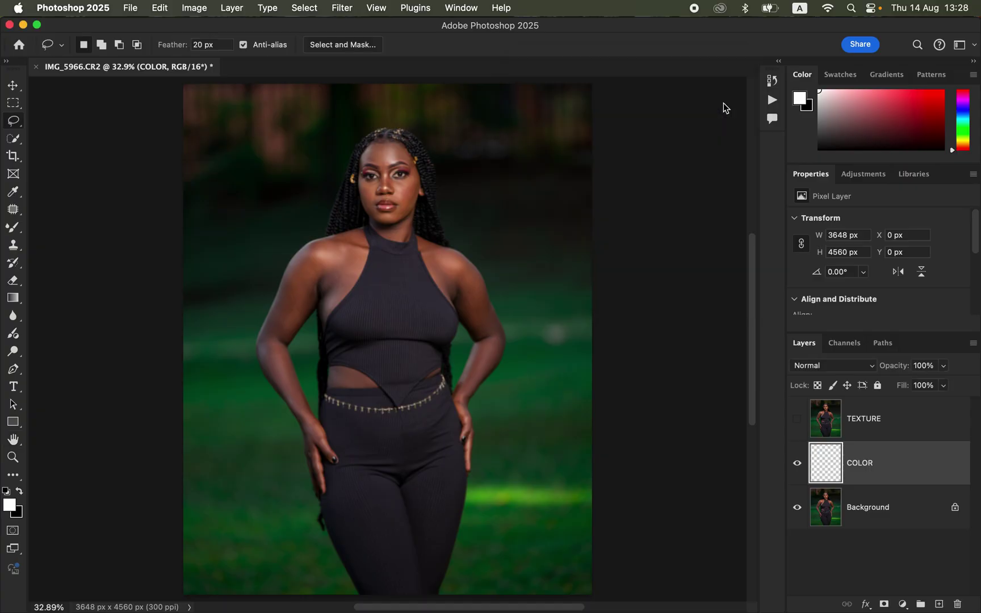
Step: Show the TEXTURE layer and run Apply Image on it with the COLOR layer as source, Invert enabled, Add blending, scale 2 and offset 0
left_click(885, 429)
left_click(797, 419)
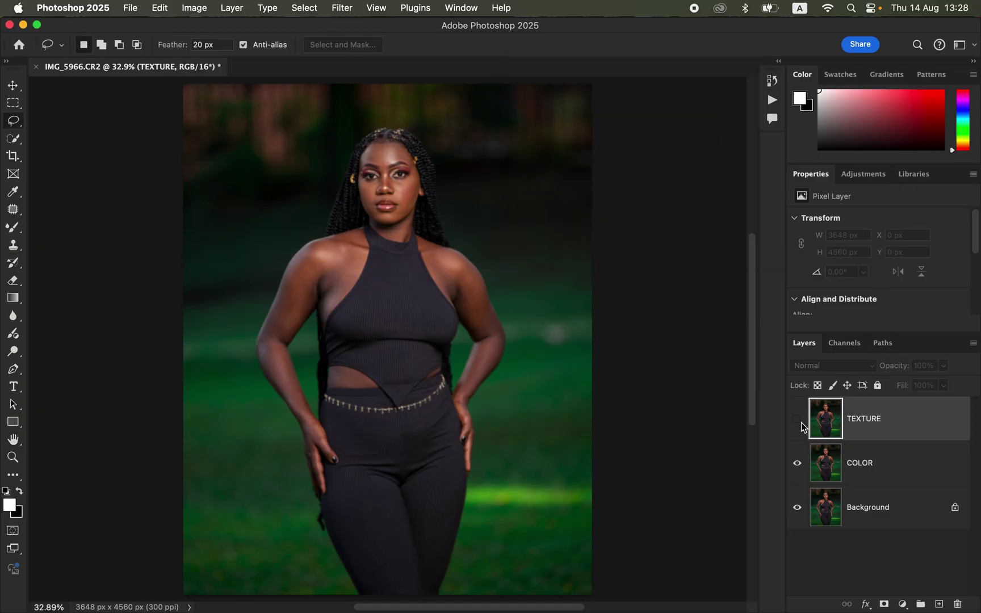
left_click(194, 8)
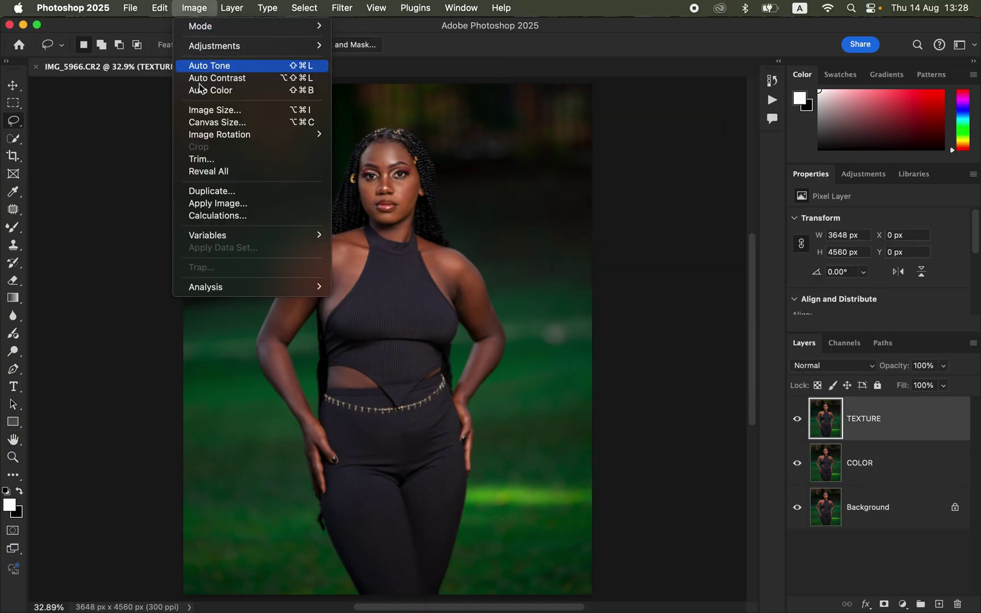
left_click(225, 205)
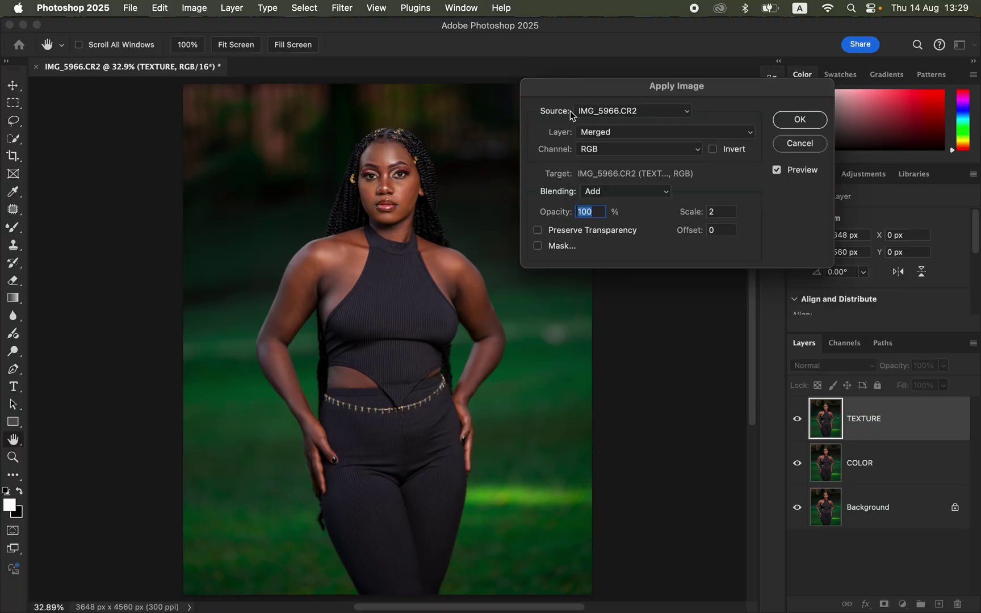
left_click_drag(647, 85, 631, 71)
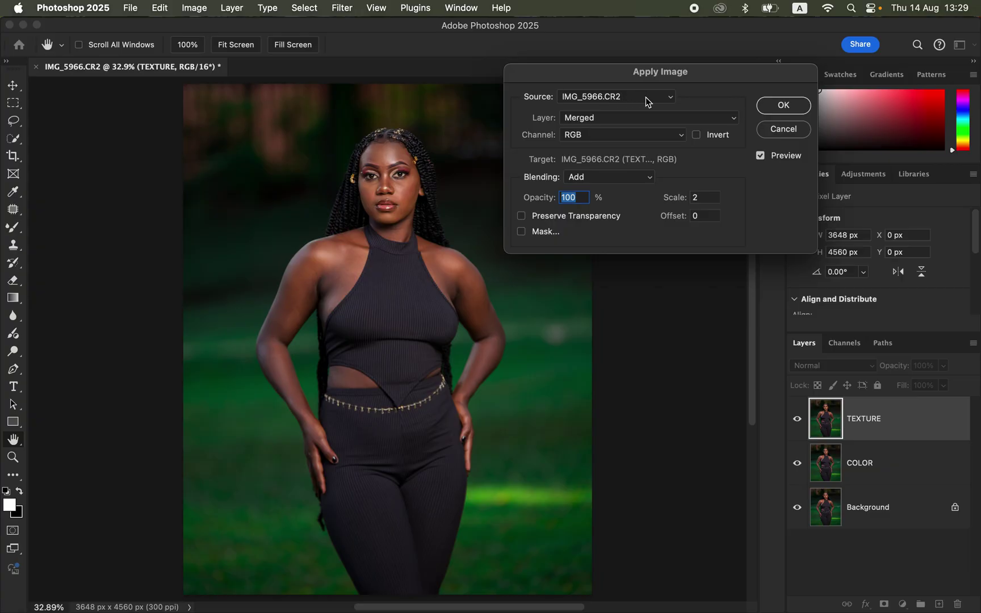
left_click(607, 122)
left_click(609, 151)
left_click(608, 137)
left_click(608, 136)
left_click(605, 179)
left_click(604, 176)
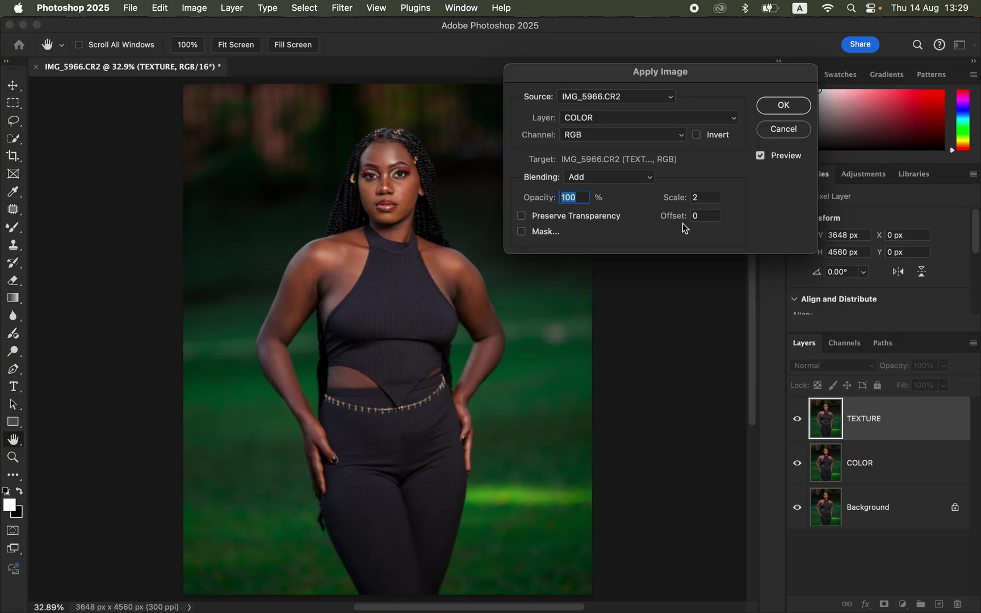
left_click(696, 135)
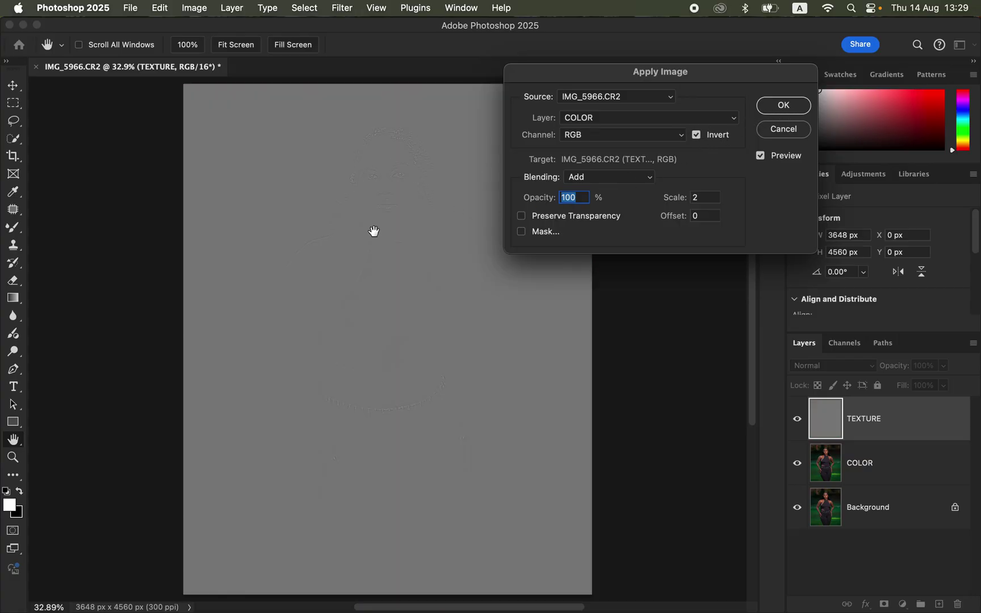
left_click(783, 106)
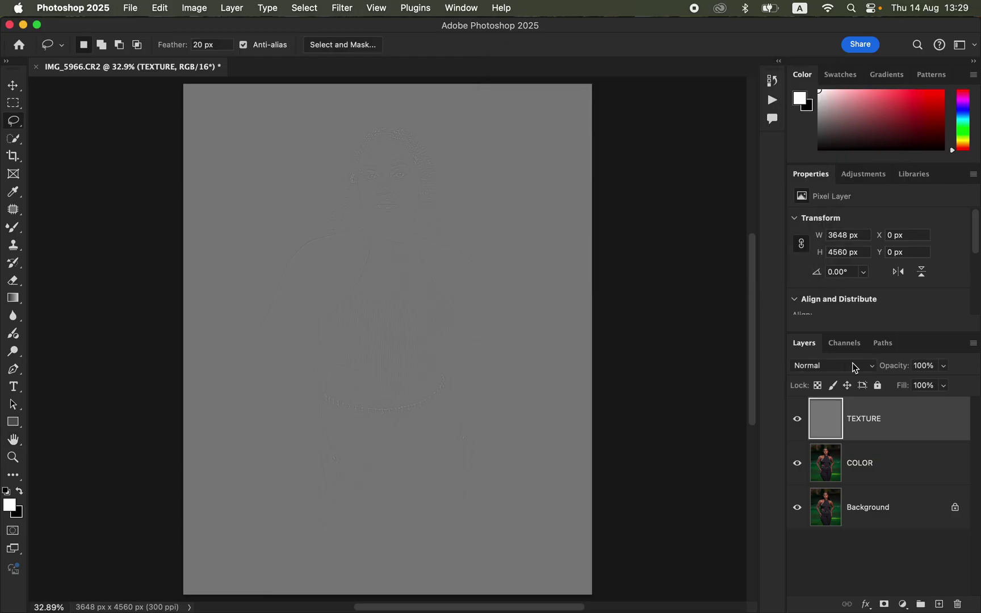
Step: Set the TEXTURE layer's blend mode to Linear Light
left_click(830, 367)
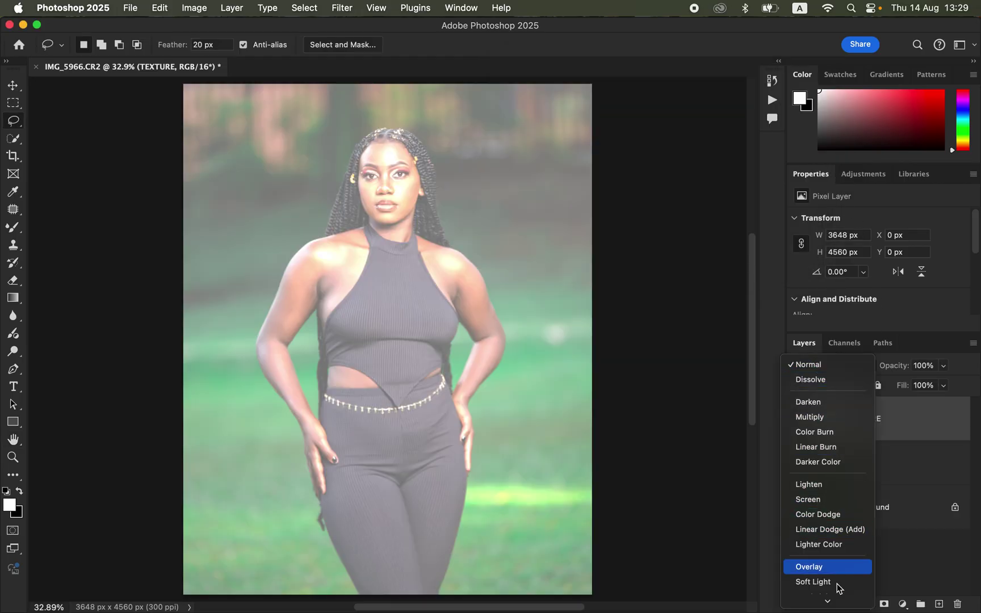
mouse_move(830, 602)
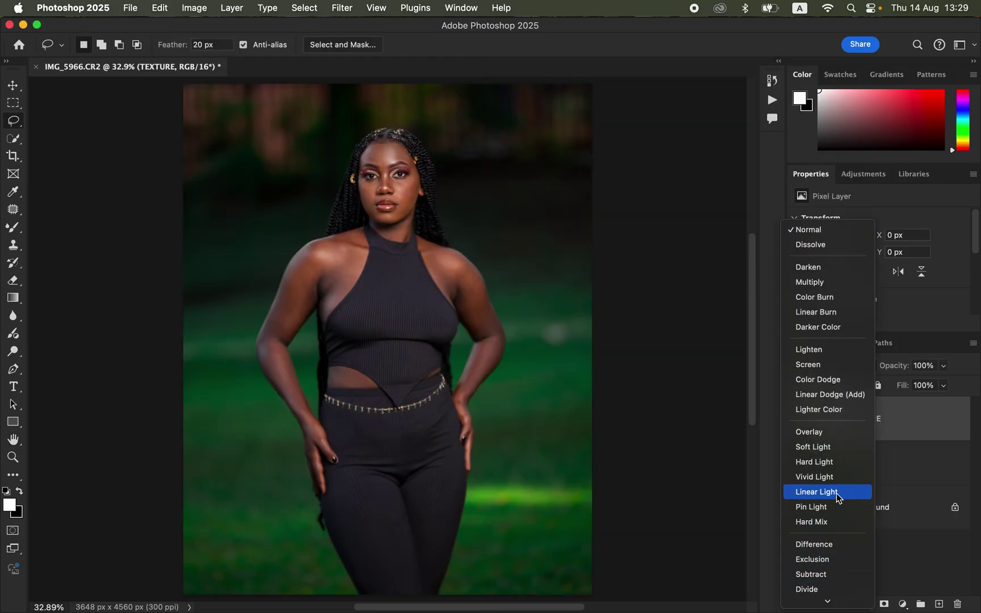
left_click(838, 493)
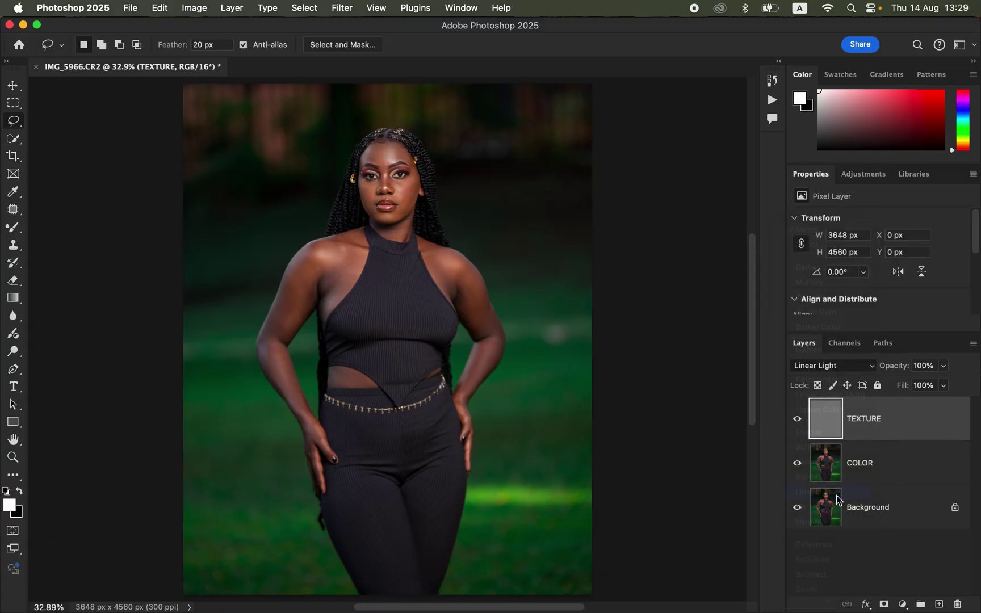
Step: Group the TEXTURE and COLOR layers and name the group FREQ SEP
left_click(906, 467, "shift")
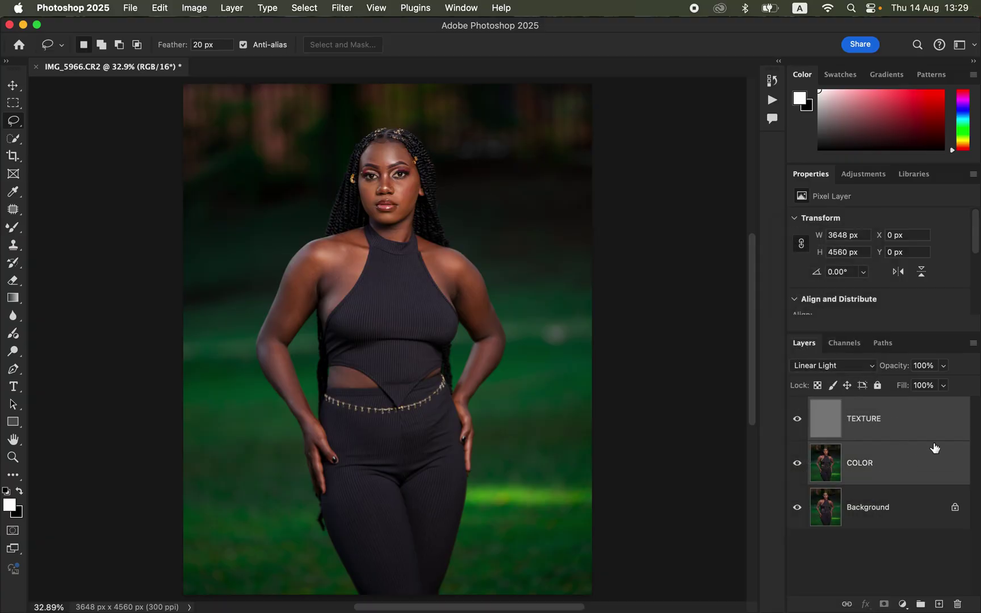
left_click_drag(906, 447, 920, 603)
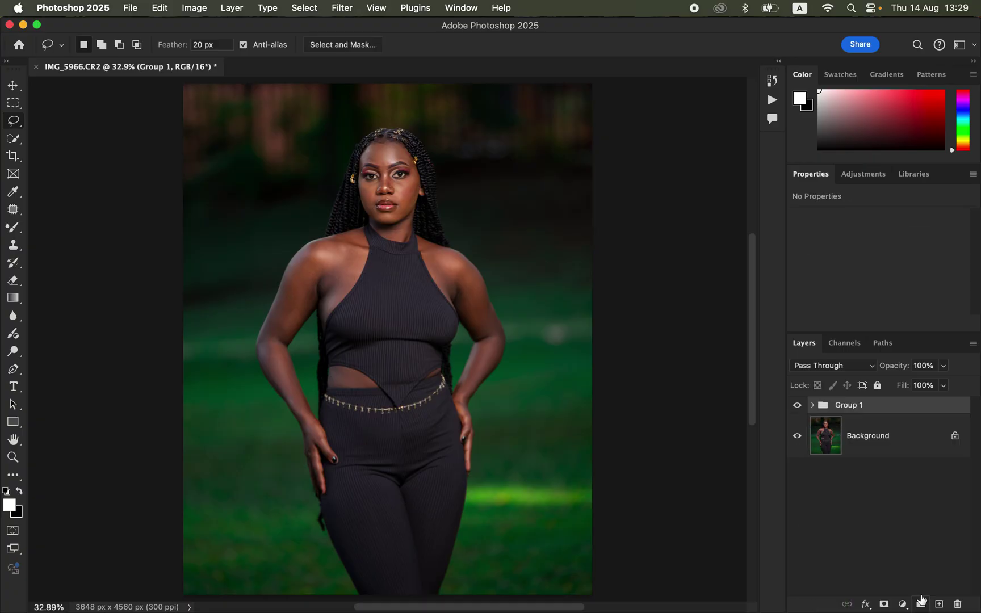
double_click(851, 405)
type("FREQ SEP")
key("Return")
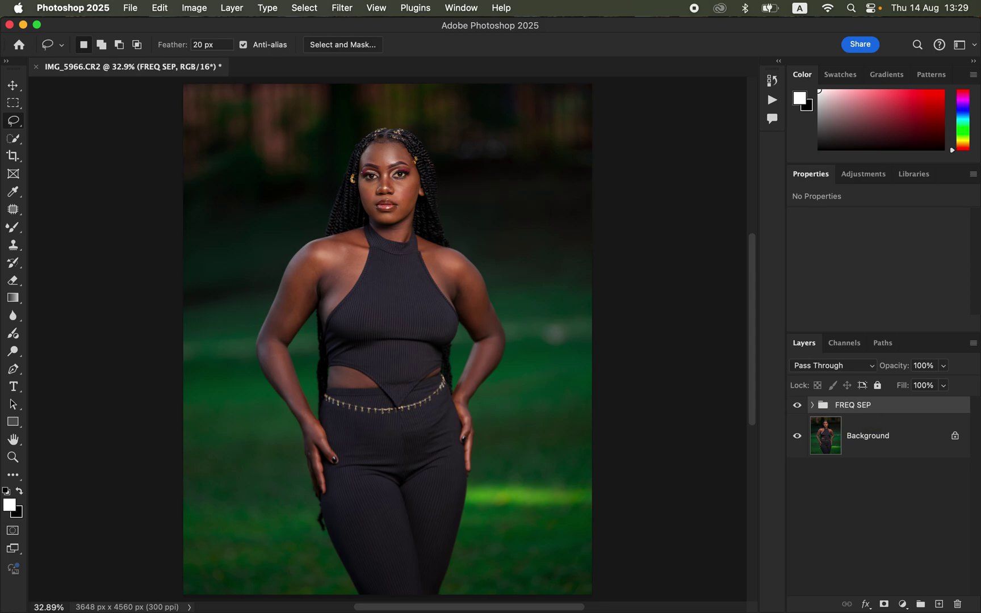
Step: Hide the TEXTURE layer in the FREQ SEP group and set up a clean Mixer Brush with a Soft Round tip for the COLOR layer
left_click(813, 406)
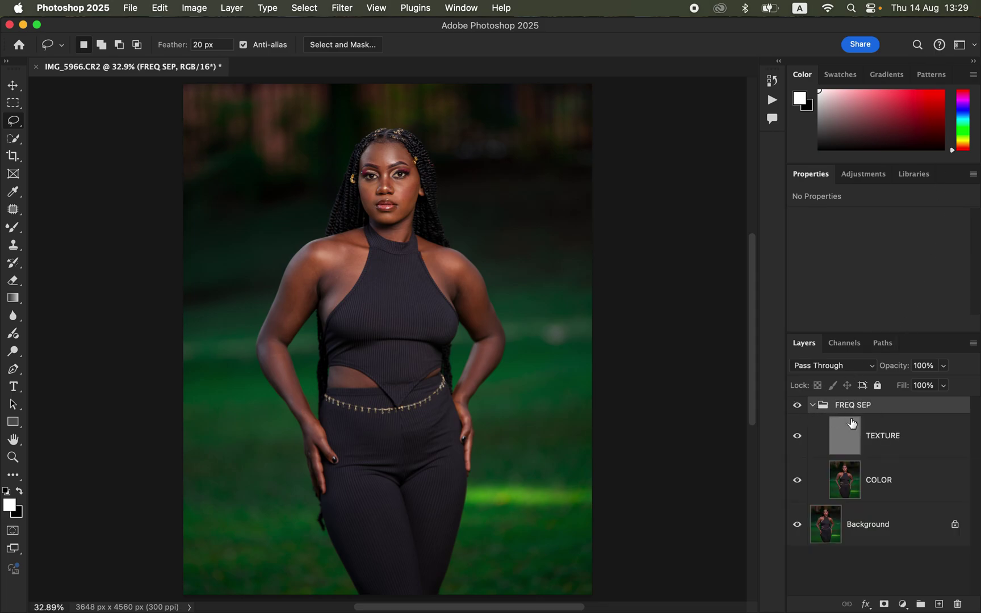
left_click(899, 481)
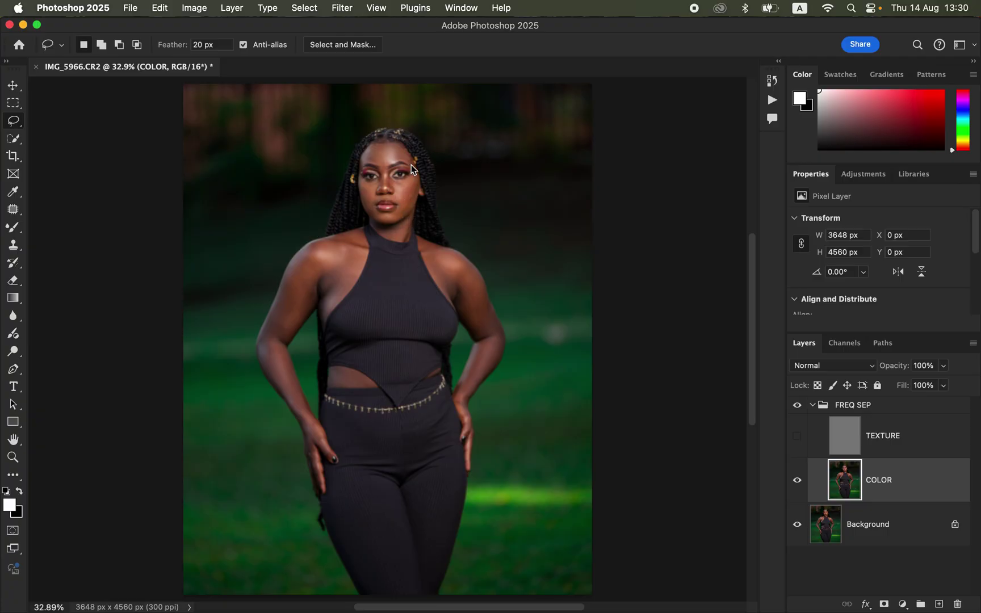
left_click(14, 227)
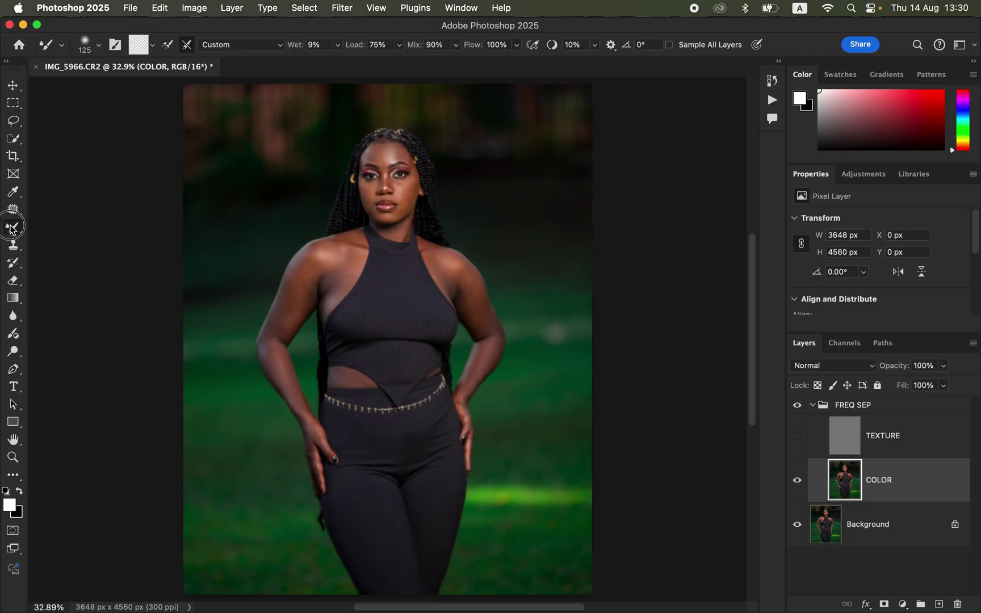
left_click(69, 263)
left_click(99, 46)
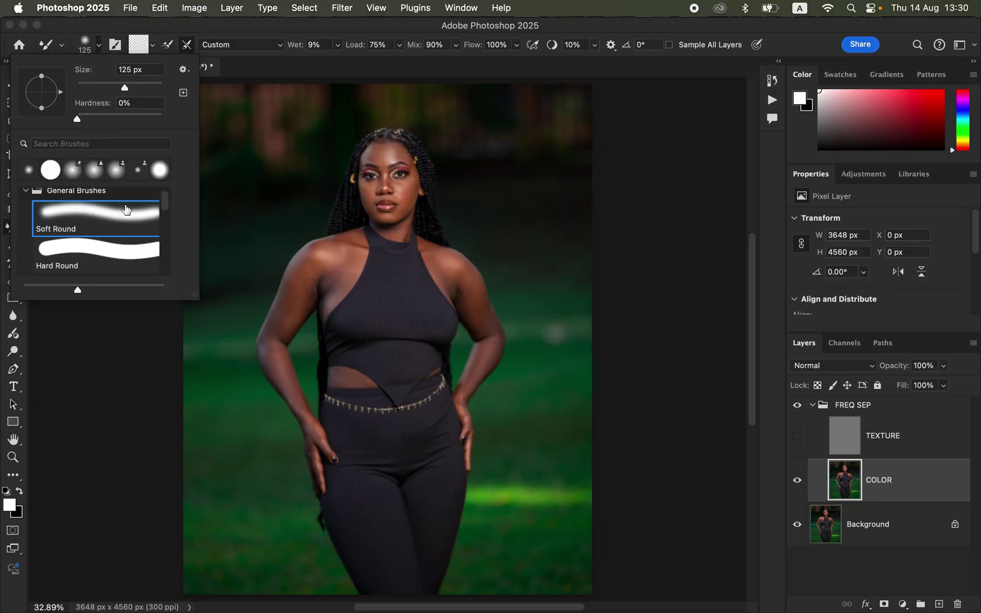
left_click(152, 46)
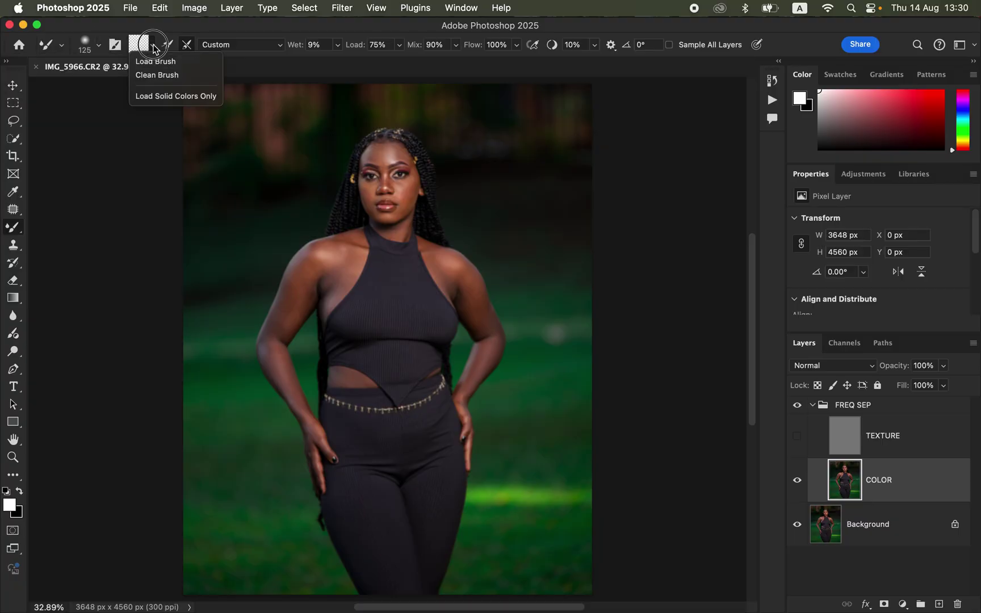
left_click(161, 76)
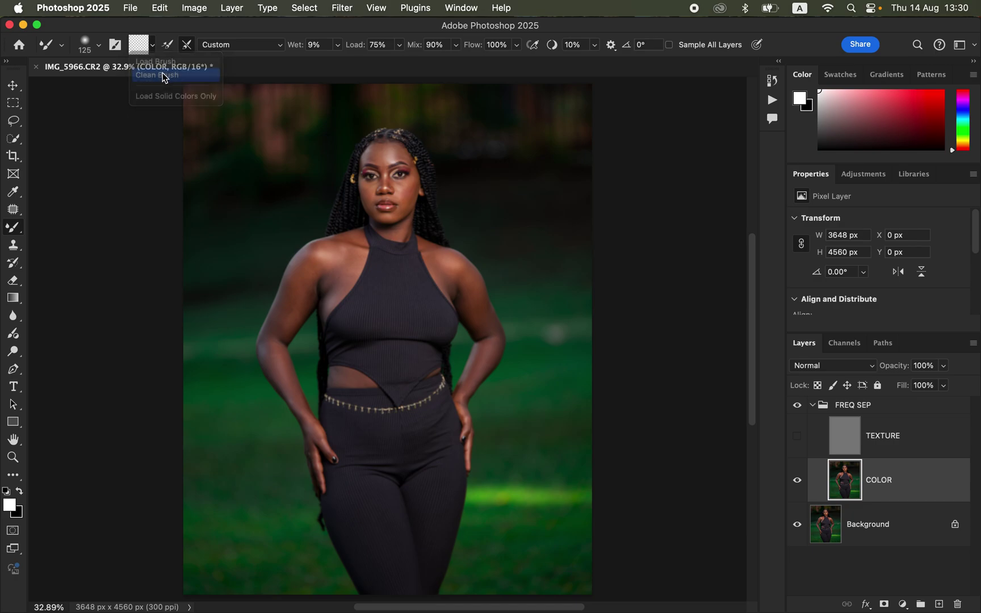
left_click(185, 43)
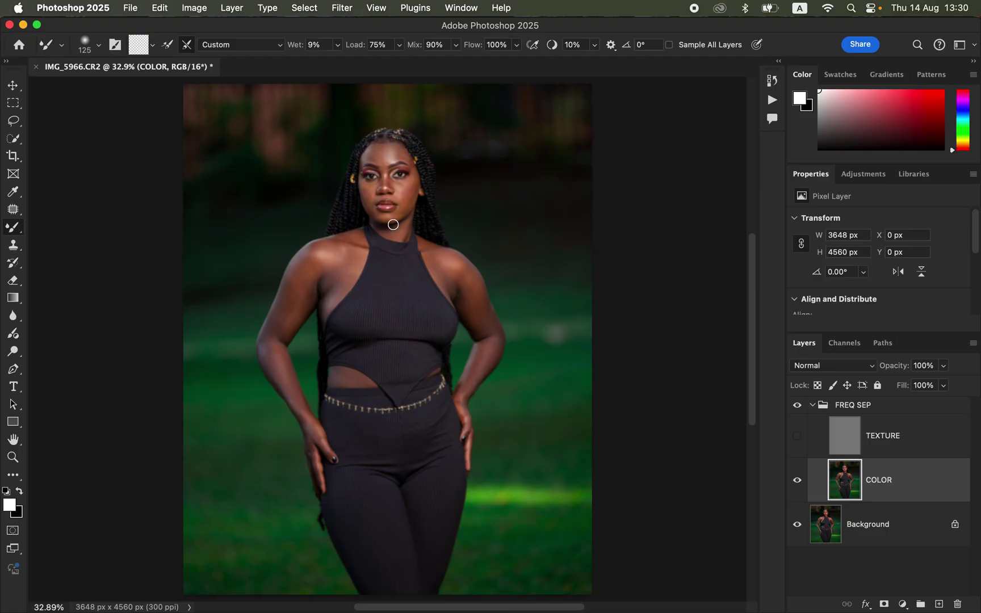
Step: Blend the skin tones on the woman's forehead and face on the COLOR layer, reducing the Mixer Brush to 60 px for the finer areas
key("super+equal")
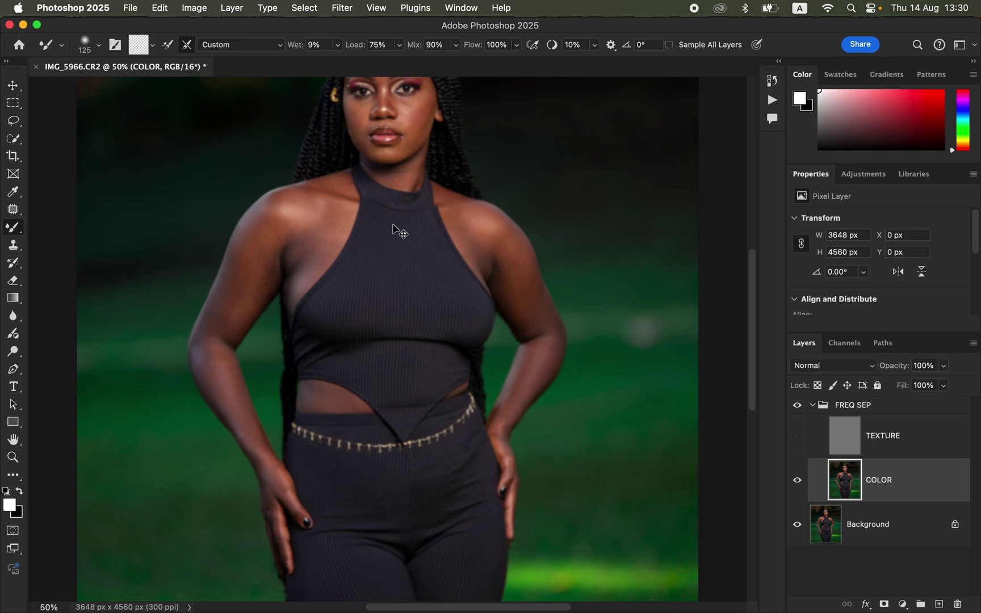
scroll(460, 319, "up", 5)
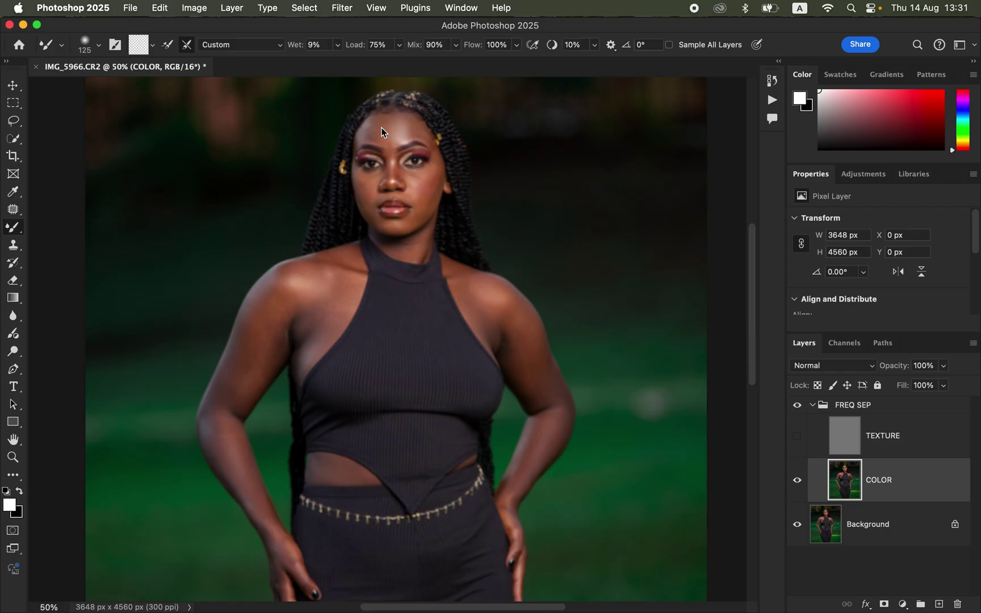
mouse_move(378, 128)
left_mouse_down()
mouse_move(367, 122)
mouse_move(382, 139)
mouse_move(379, 119)
mouse_move(385, 137)
mouse_move(379, 126)
mouse_move(384, 136)
mouse_move(422, 132)
mouse_move(405, 132)
mouse_move(431, 175)
mouse_move(424, 193)
mouse_move(430, 185)
mouse_move(386, 194)
mouse_move(357, 180)
mouse_move(367, 184)
left_mouse_up()
key("bracketleft")
key("bracketleft")
mouse_move(364, 181)
left_mouse_down()
mouse_move(367, 203)
mouse_move(391, 220)
mouse_move(380, 225)
mouse_move(399, 228)
mouse_move(418, 210)
mouse_move(419, 173)
mouse_move(409, 174)
mouse_move(414, 184)
mouse_move(430, 168)
mouse_move(411, 192)
mouse_move(423, 184)
mouse_move(418, 217)
mouse_move(365, 190)
left_mouse_up()
key("super+h")
key("super+equal")
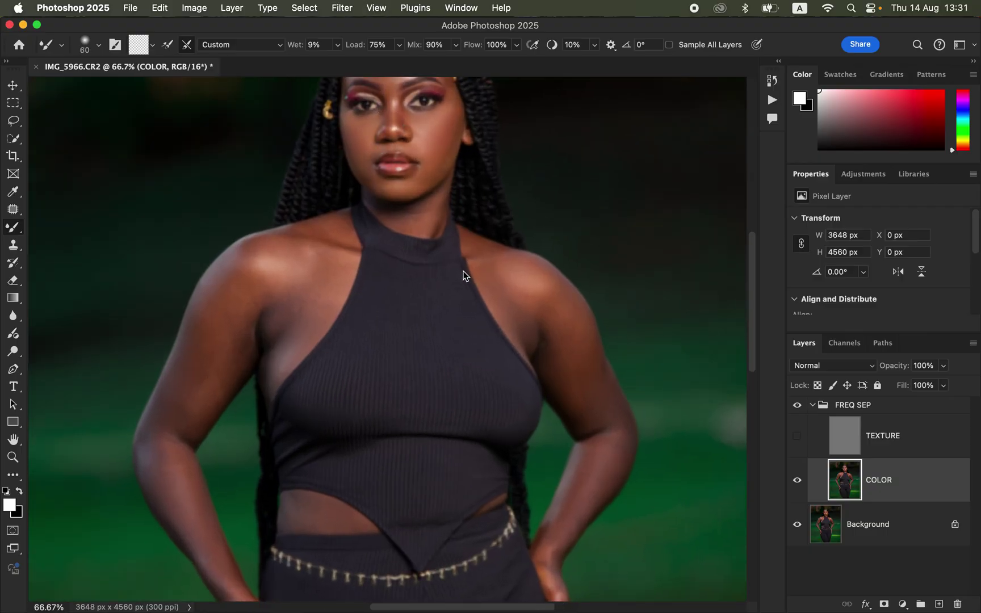
left_click_drag(434, 221, 444, 266)
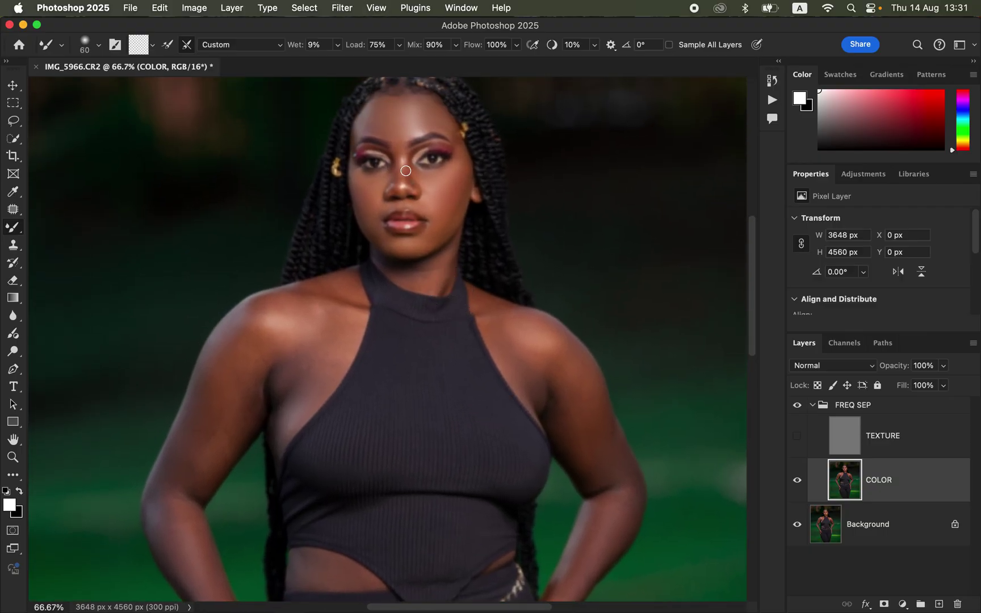
mouse_move(392, 156)
left_mouse_down()
mouse_move(407, 176)
mouse_move(402, 151)
left_mouse_up()
Step: Blend the skin tones on the woman's shoulders and arms on the COLOR layer, using Mixer Brush sizes up to 200 px
key("super+minus")
scroll(500, 439, "down", 3)
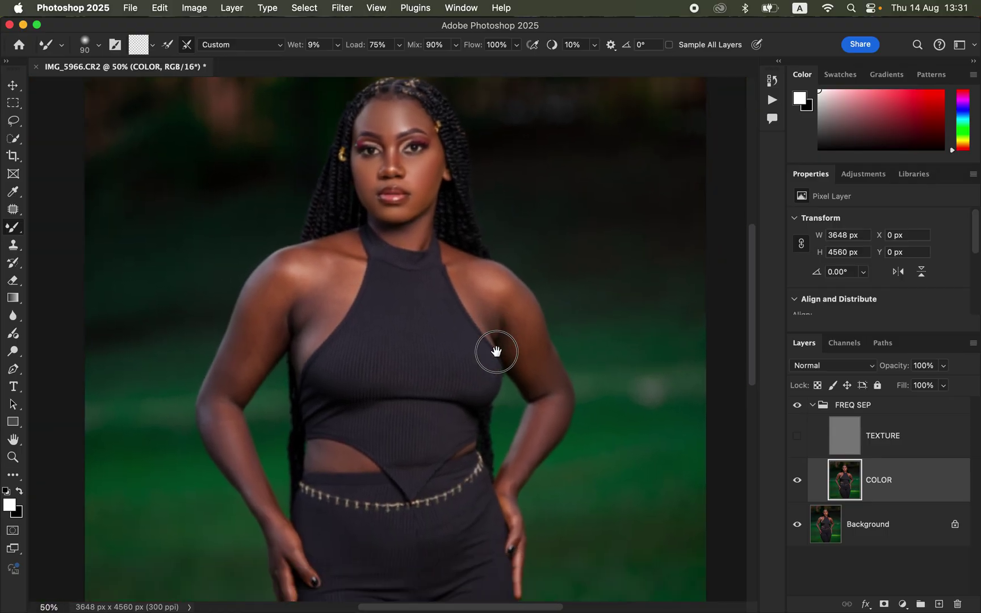
key("bracketright")
key("bracketright")
key("bracketright")
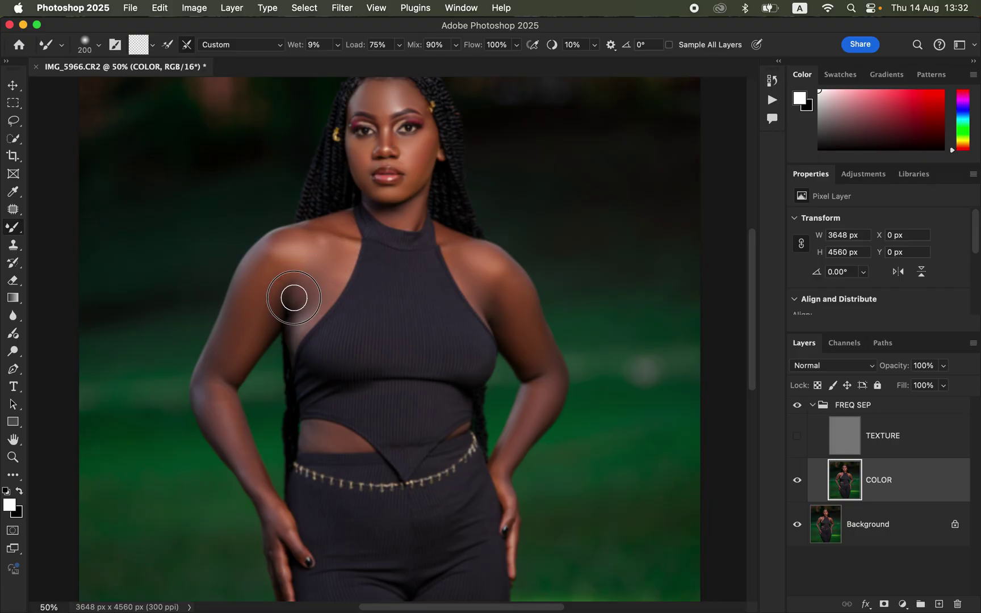
key("bracketleft")
key("bracketleft")
key("bracketleft")
Step: Show the TEXTURE layer again and toggle the FREQ SEP group off and on to compare the whole portrait before and after
left_click(798, 436)
key("super+minus")
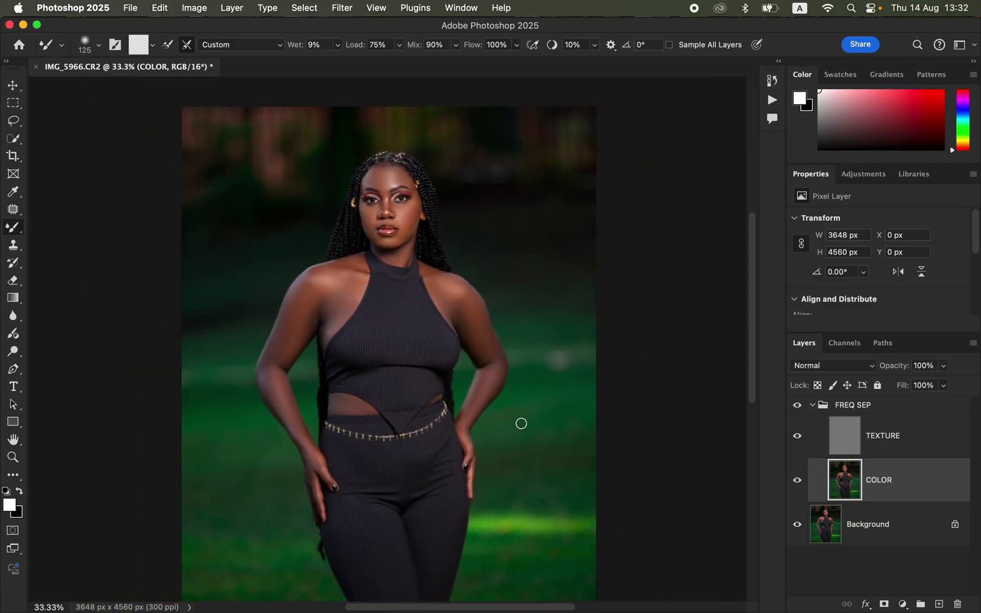
key("super+0")
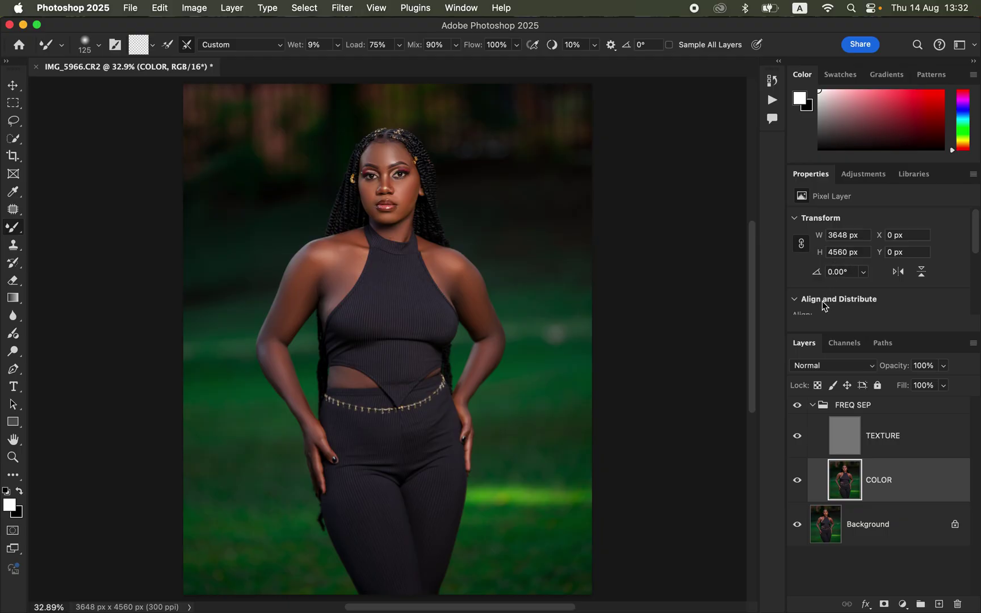
left_click(797, 405)
left_click(798, 406)
Step: Select the TEXTURE layer and set up the Clone Stamp with a 20 px Soft Round tip, sampling from Current Layer
left_click(901, 442)
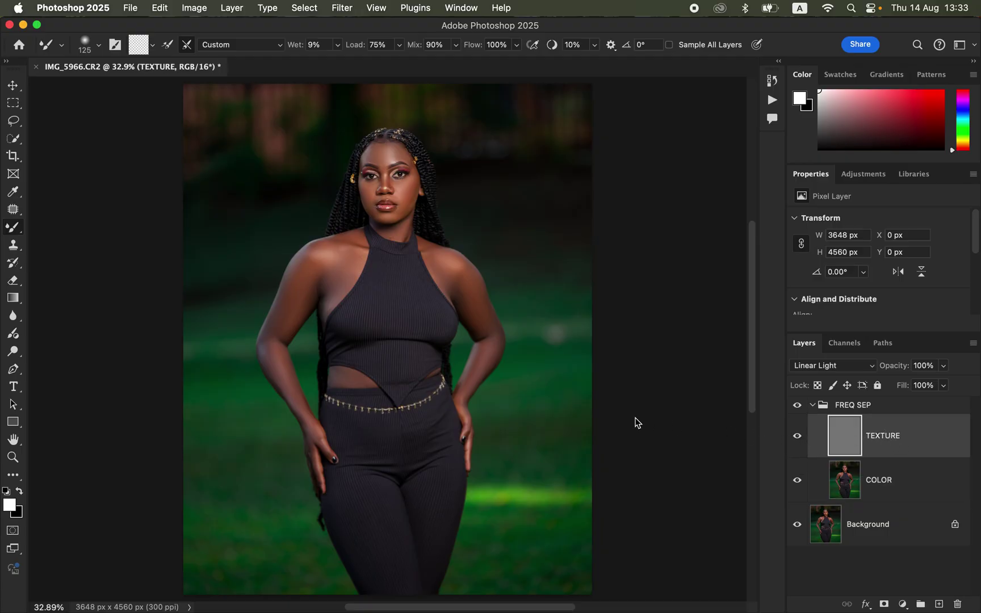
left_click(14, 248)
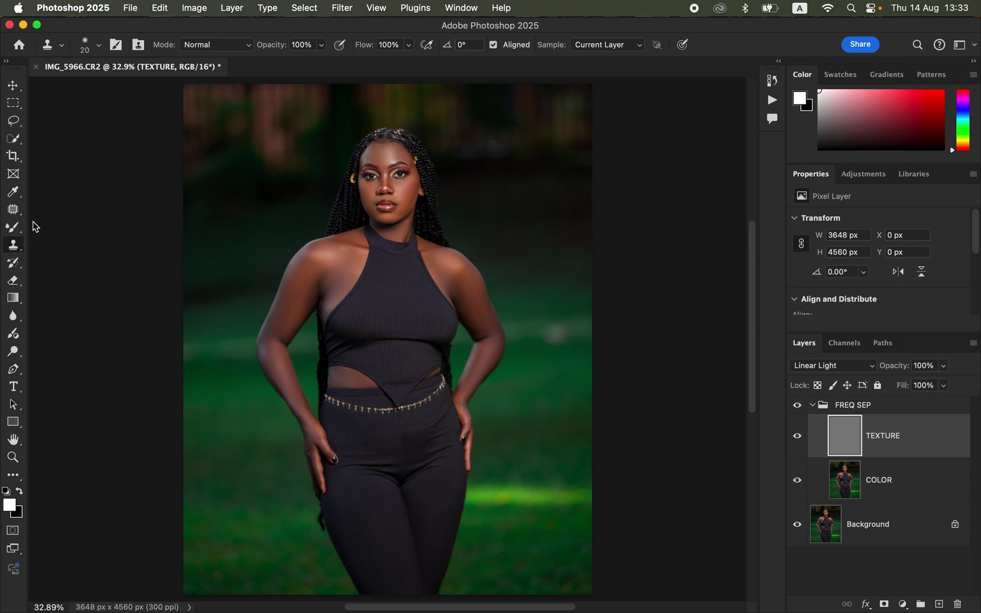
left_click(99, 45)
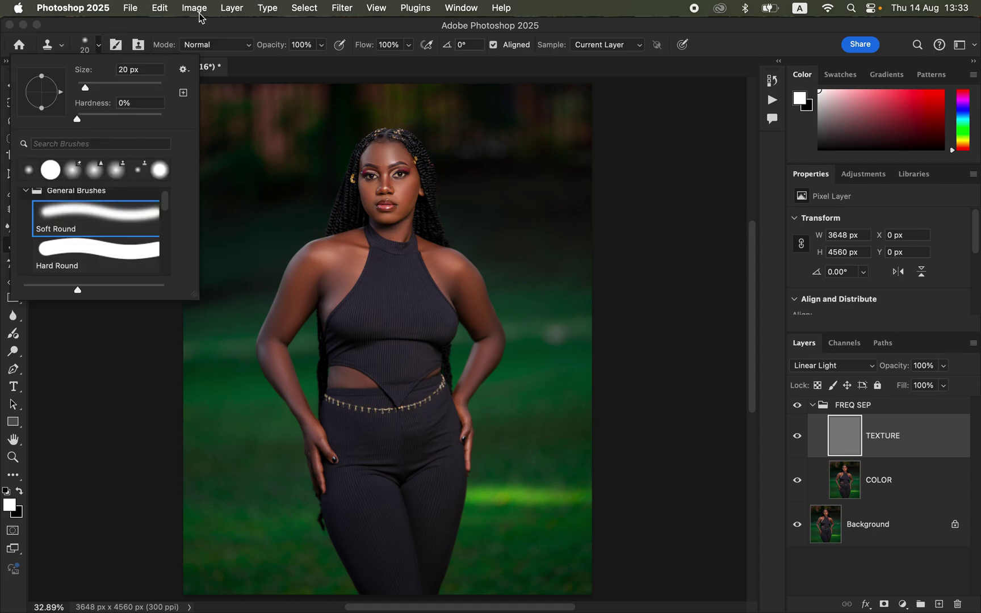
left_click(196, 29)
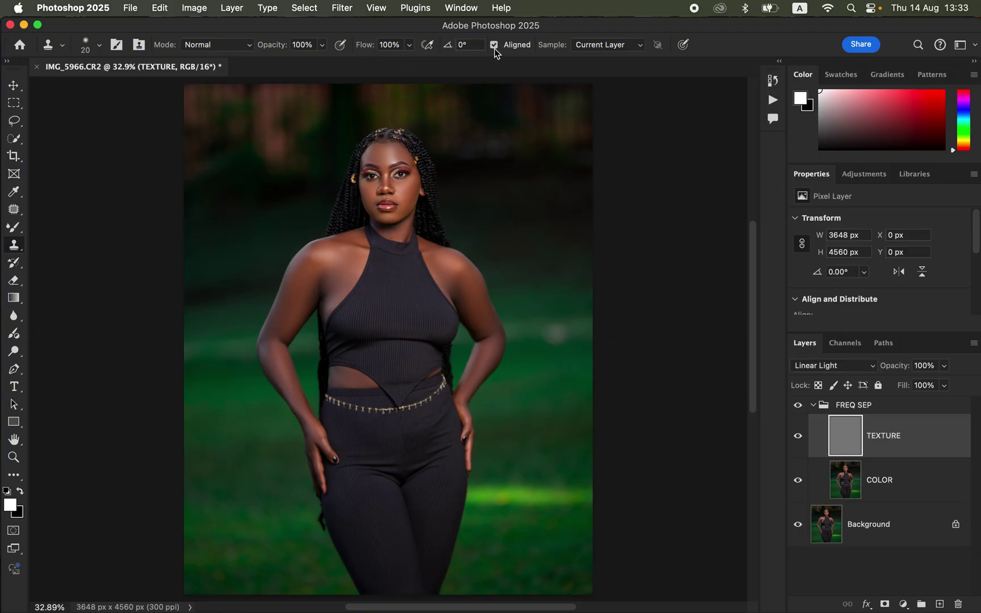
left_click(603, 45)
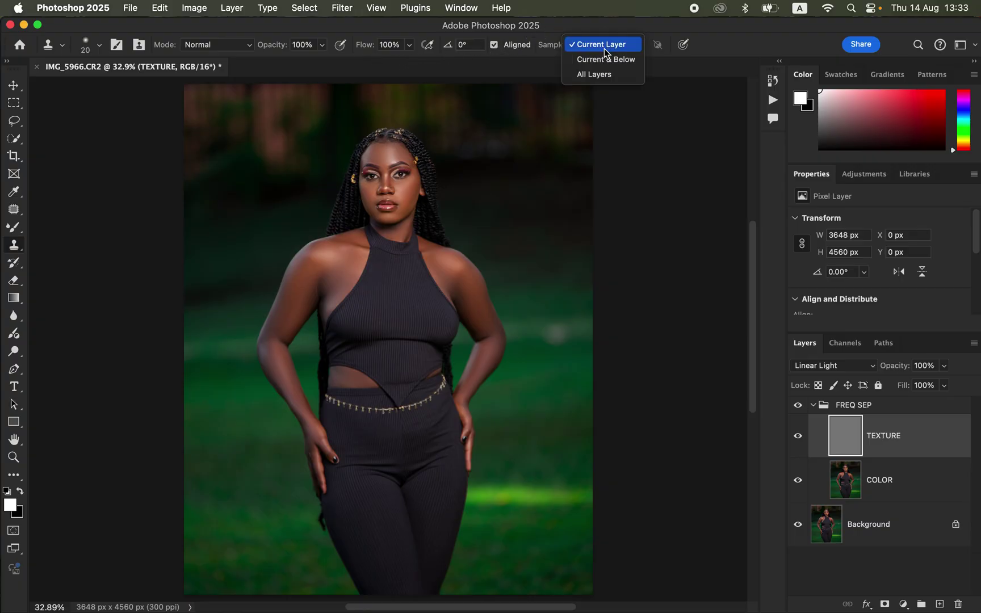
left_click(605, 46)
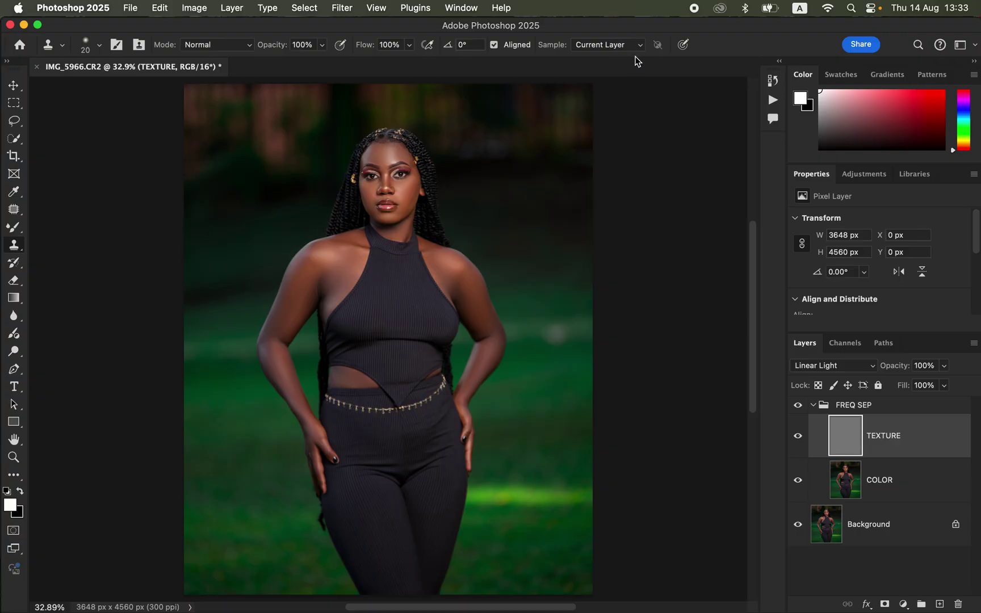
Step: Clone clean skin texture over the blemishes on the woman's cheeks and forehead on the TEXTURE layer
key("super+1")
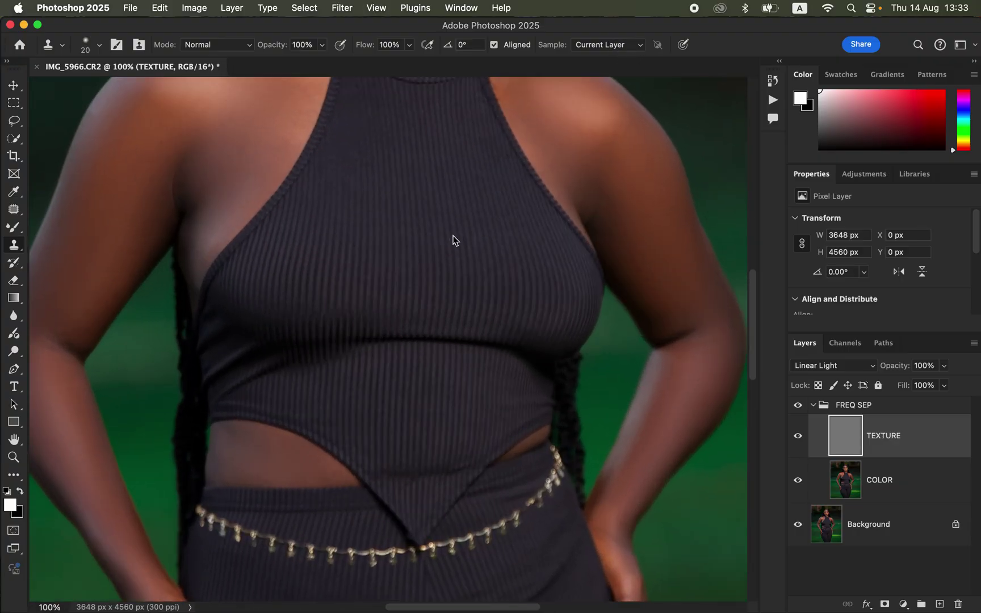
scroll(454, 239, "up", 10)
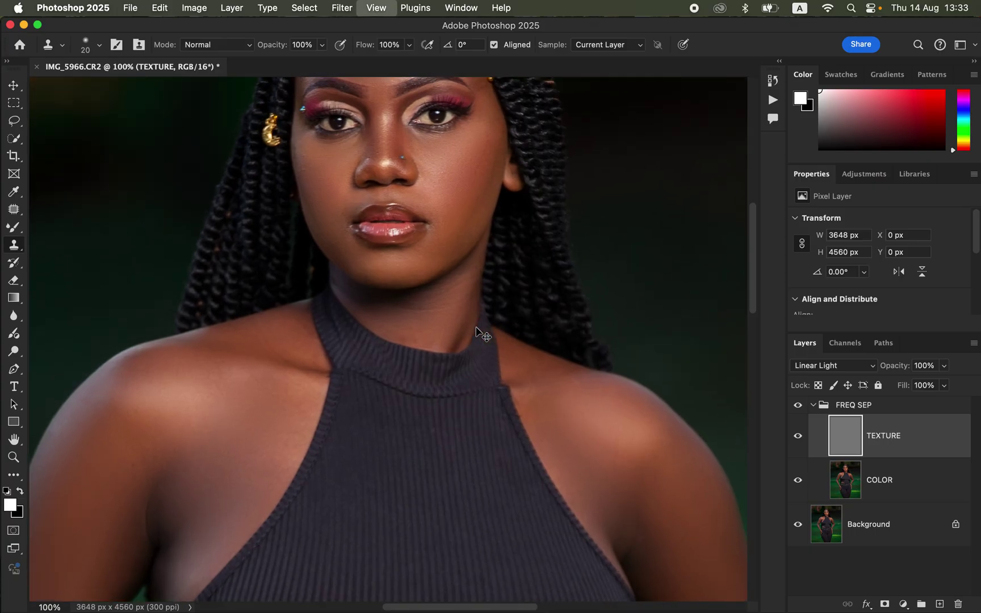
key("super+equal")
key("super+equal")
scroll(467, 212, "up", 5)
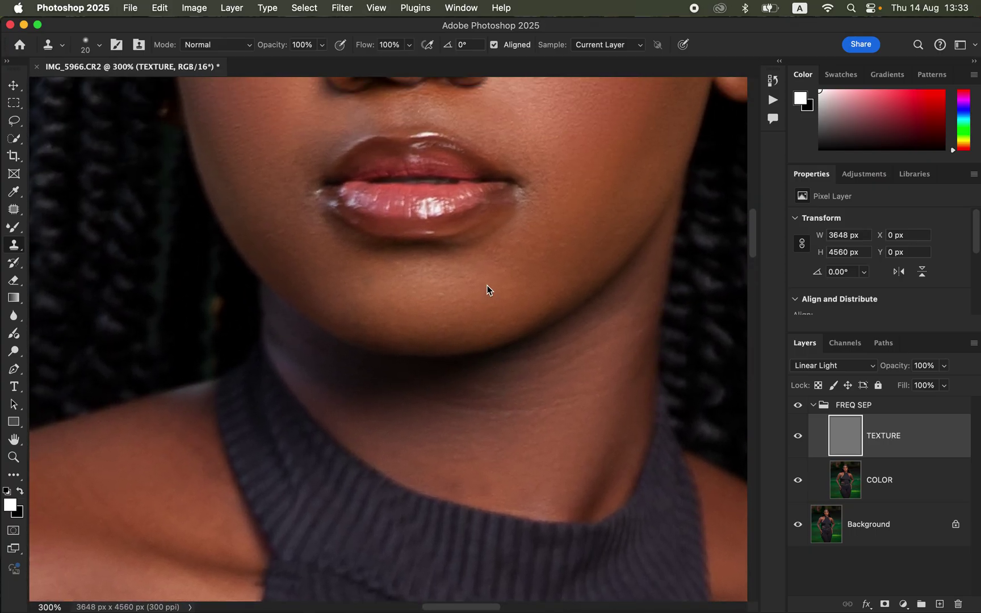
scroll(487, 290, "up", 10)
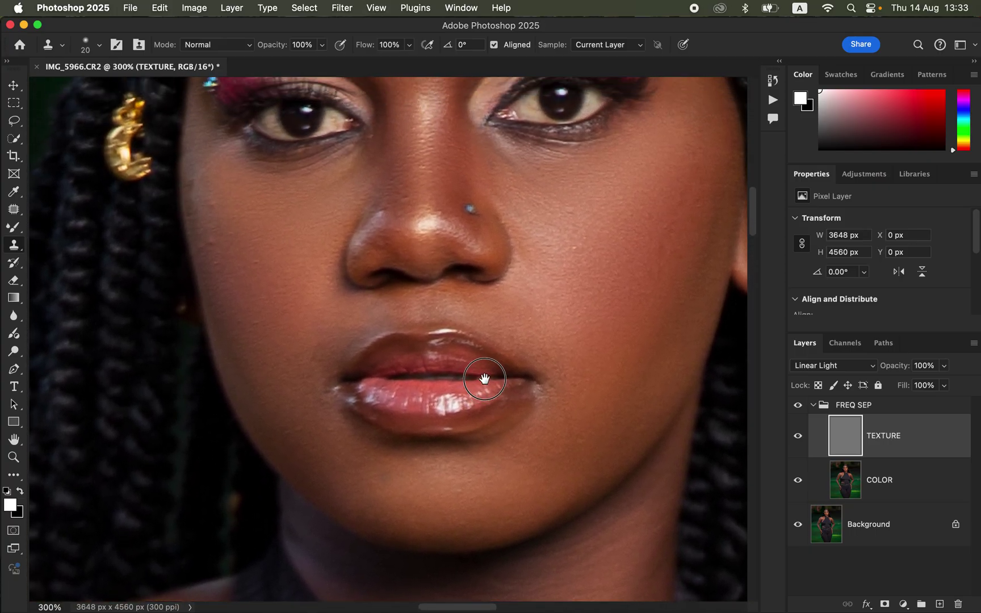
scroll(484, 379, "up", 3)
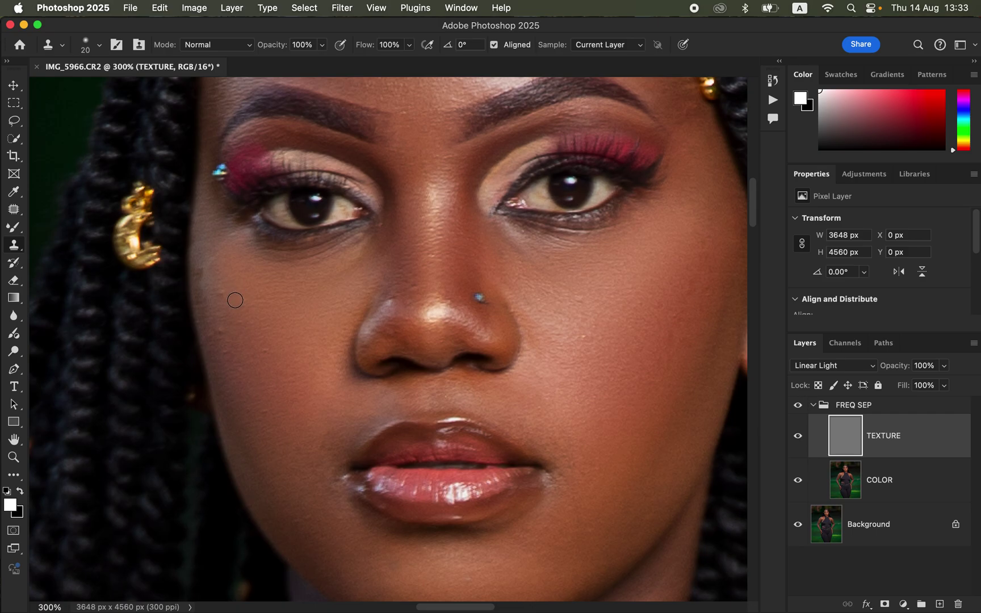
left_click(226, 305, "alt")
left_click_drag(566, 255, 570, 382)
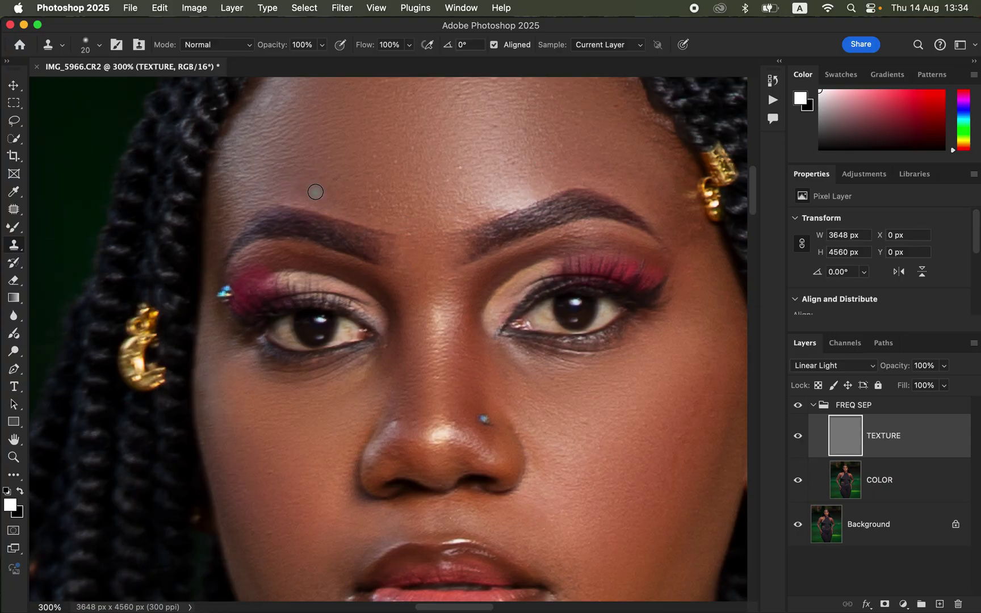
Step: Collapse the FREQ SEP group and stamp all visible layers into a new merged layer above it
key("super+minus")
key("super+0")
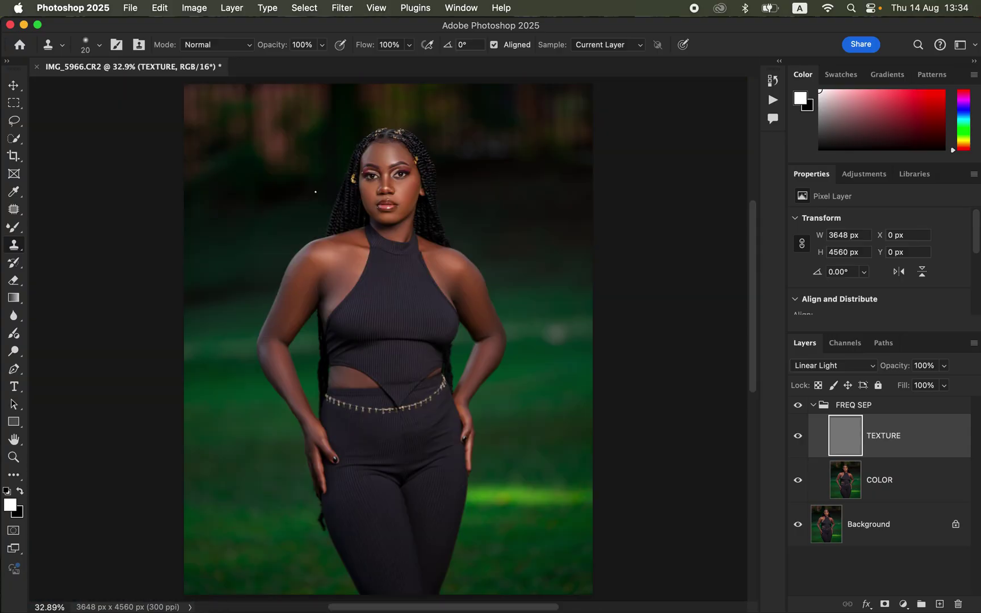
left_click(813, 406)
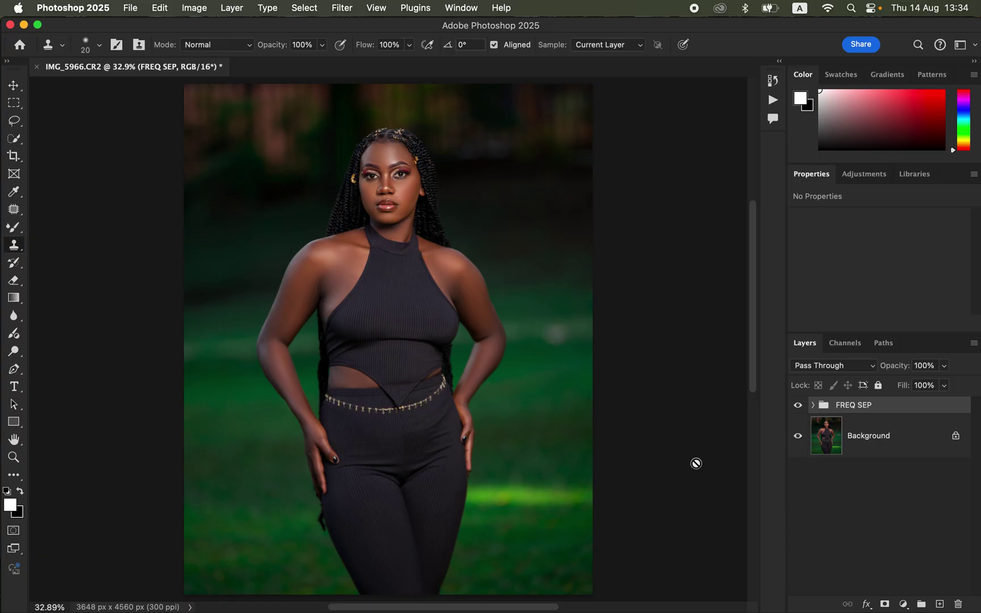
key("super+alt+shift+e")
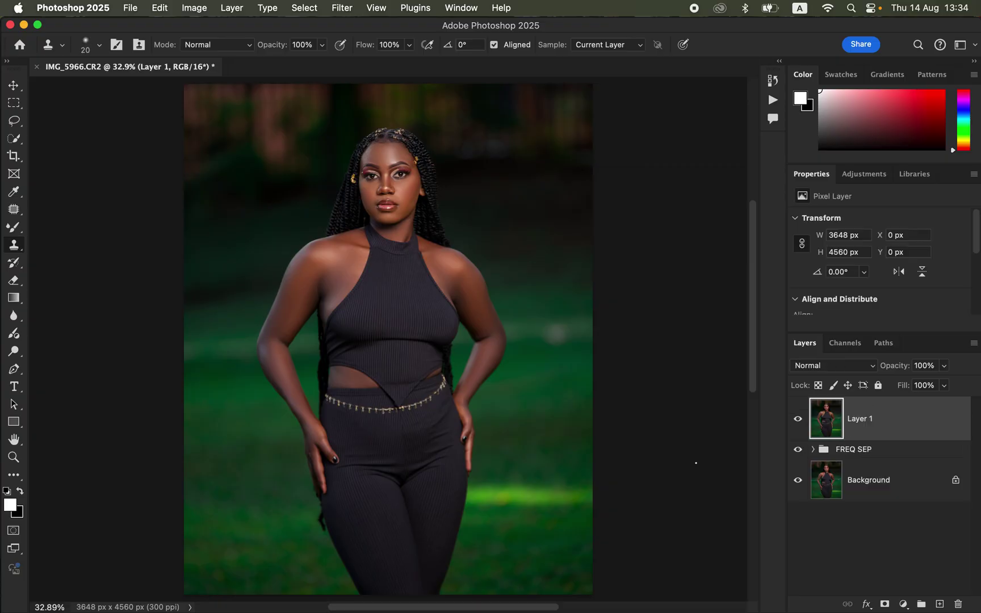
Step: Add a Gradient Map adjustment layer above the merged layer and hide it to reveal the portrait's original colors
left_click(903, 605)
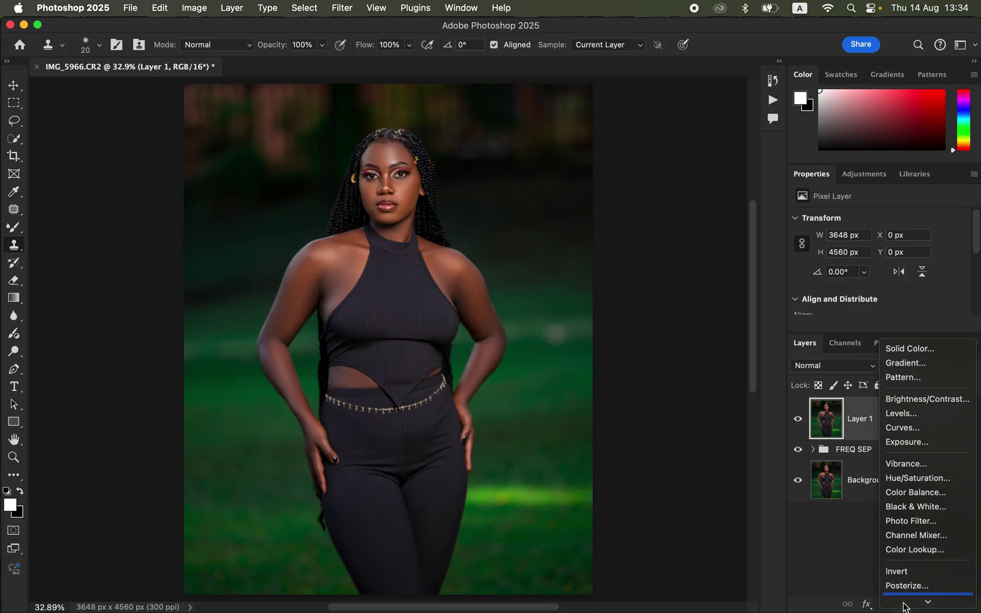
key("Escape")
left_click(903, 605)
left_click(914, 577)
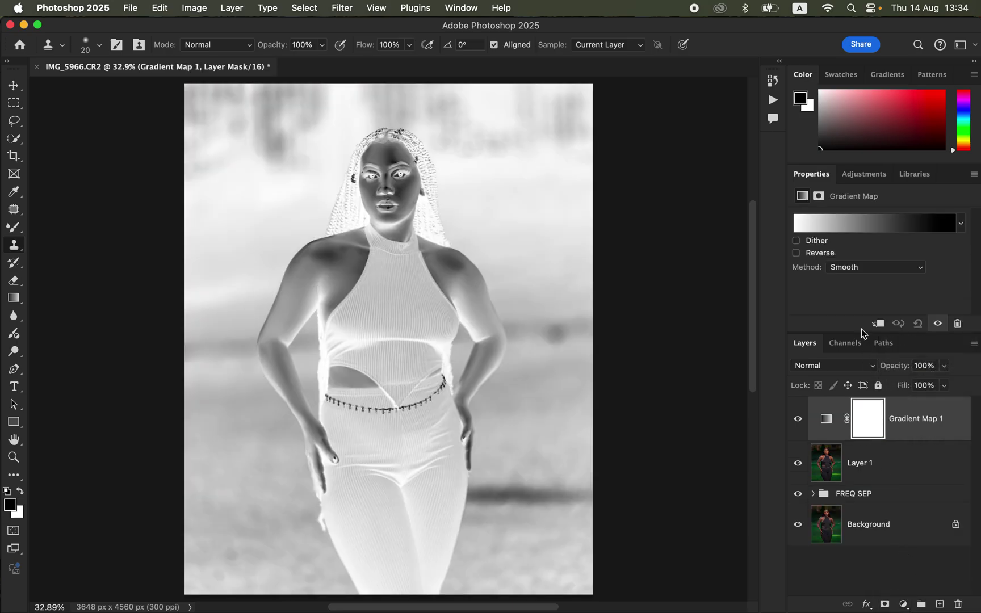
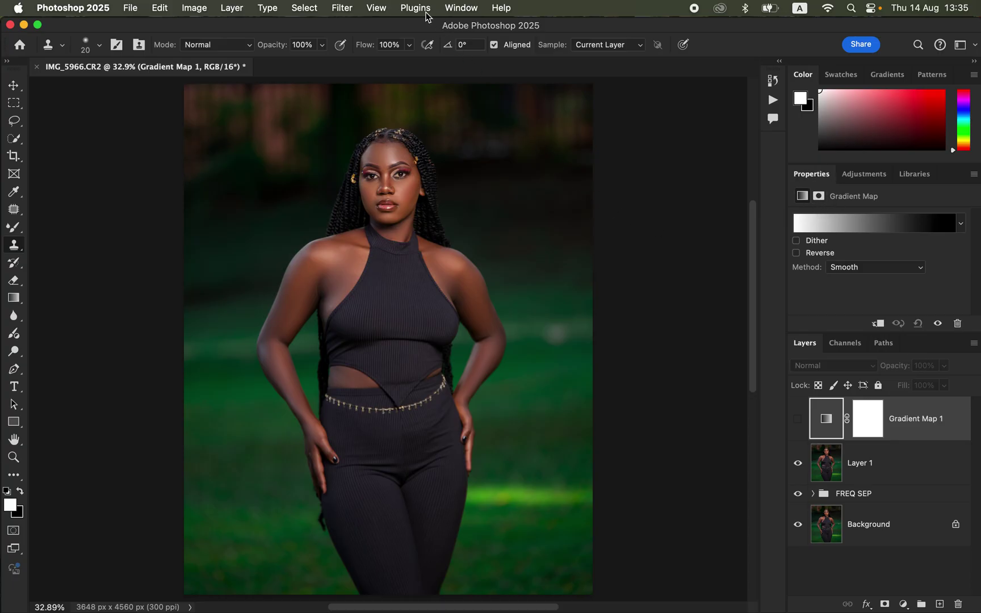
left_click(457, 8)
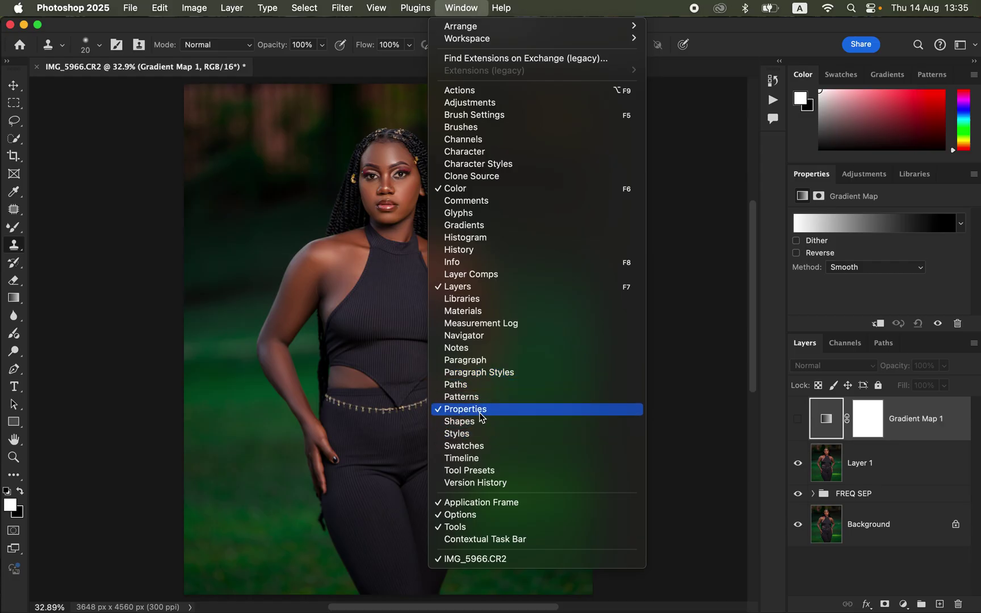
left_click(750, 216)
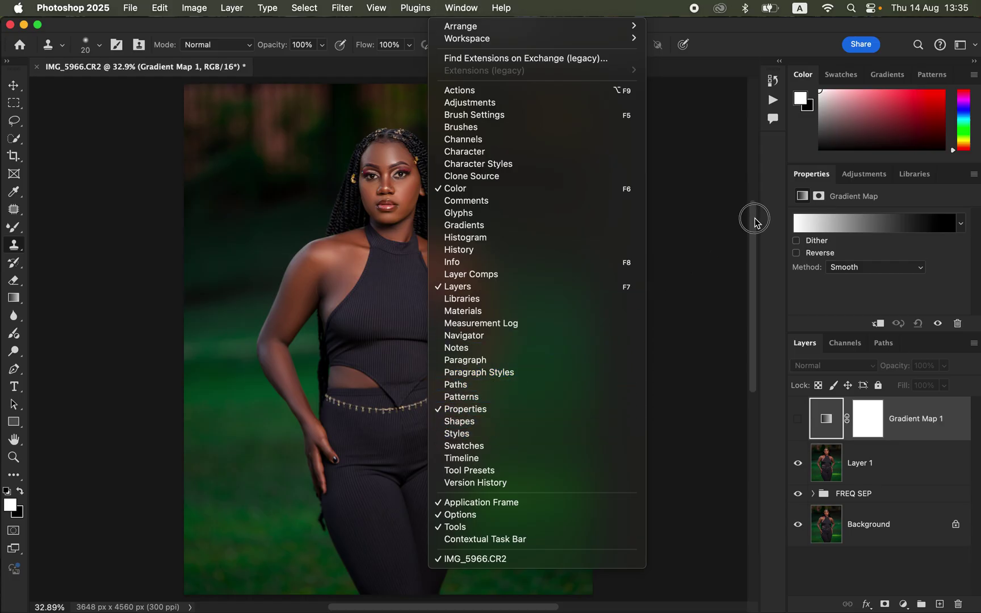
Step: Open the color of the gradient map's first stop for editing, keeping the eyedropper at 5 by 5 Average and All Layers
left_click(856, 224)
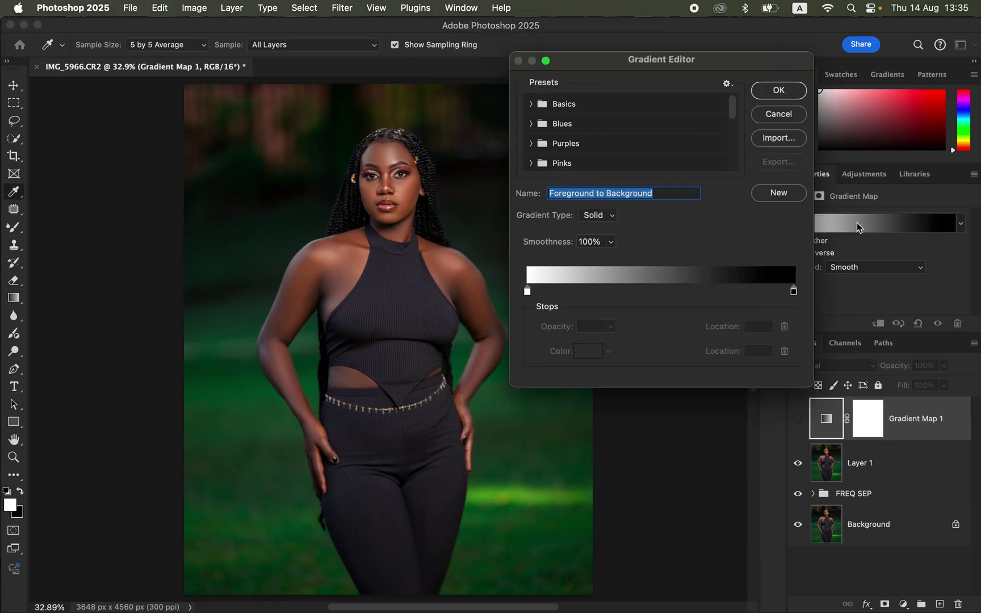
left_click(527, 291)
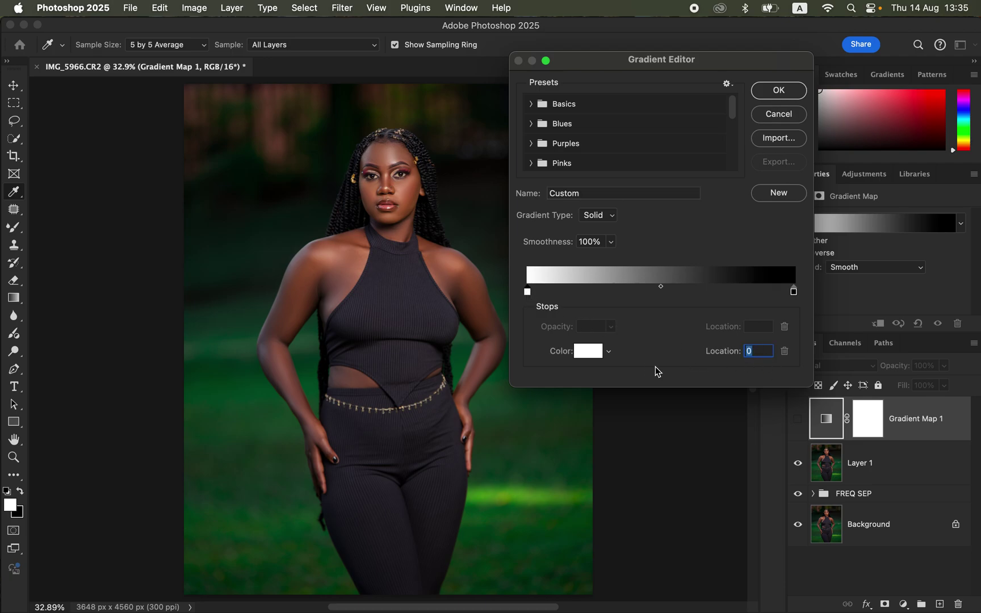
left_click(589, 352)
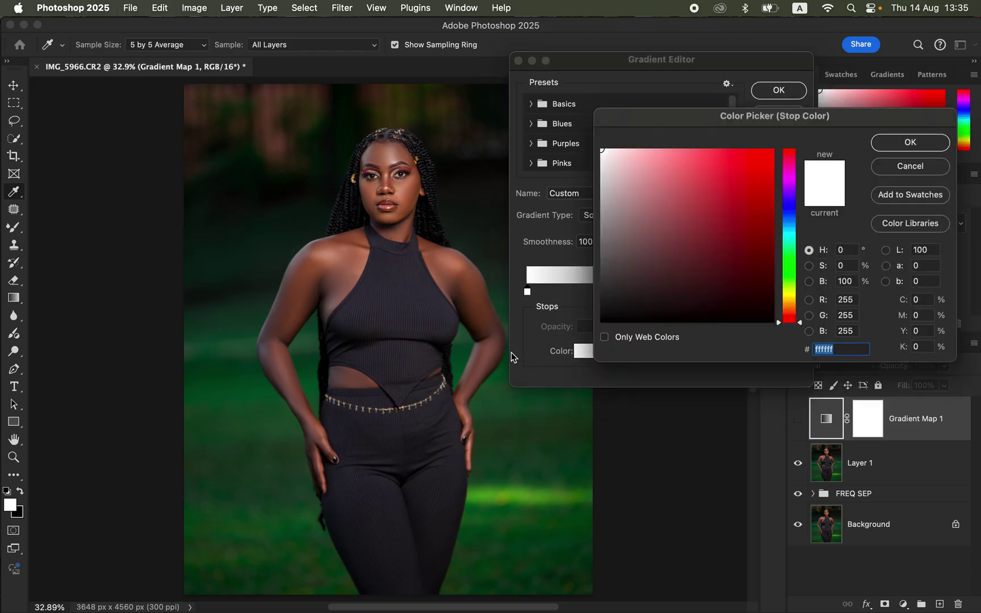
scroll(369, 343, "up", 2)
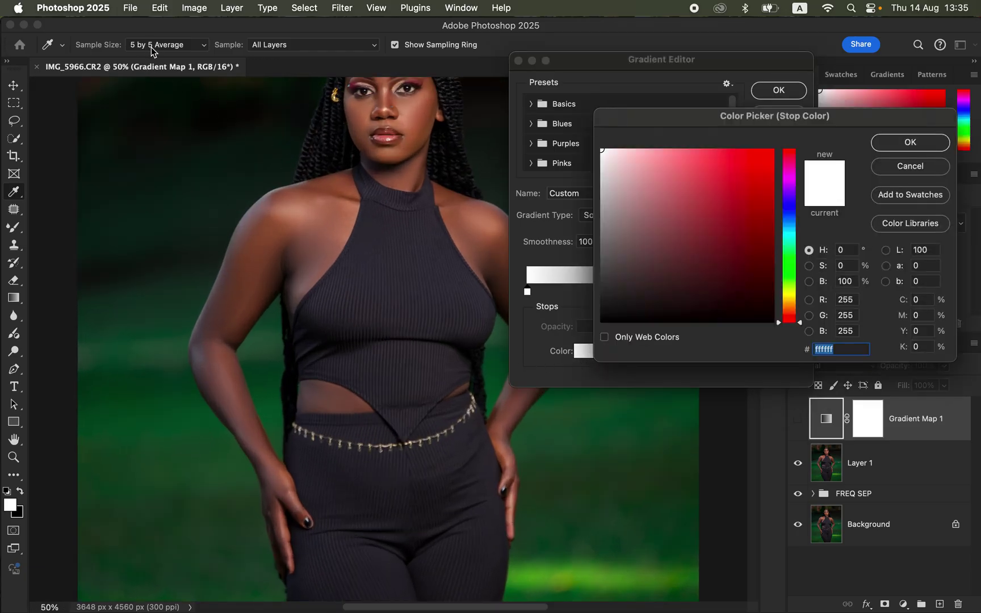
left_click(173, 50)
left_click(177, 49)
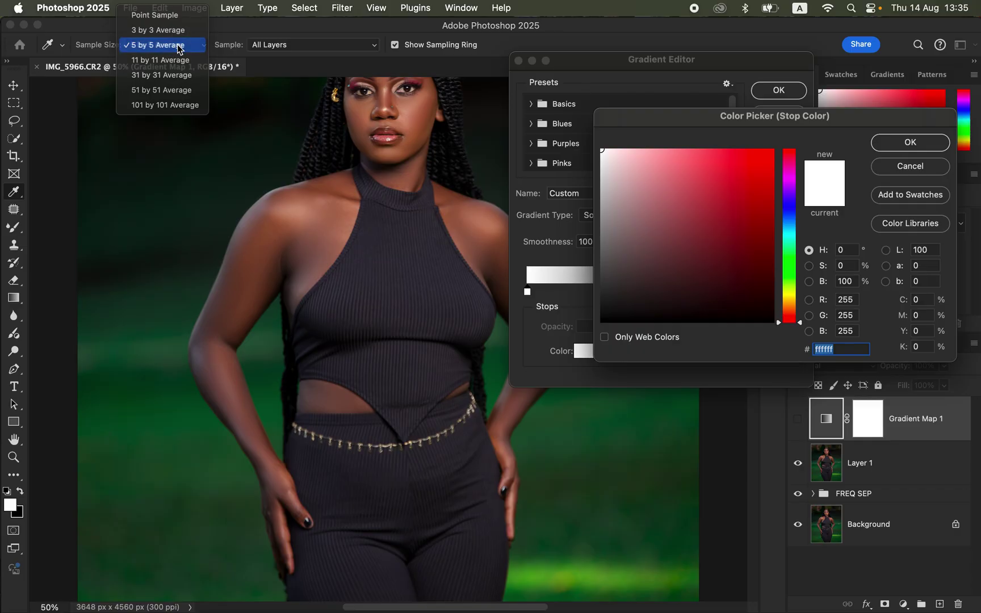
left_click(288, 49)
left_click(287, 45)
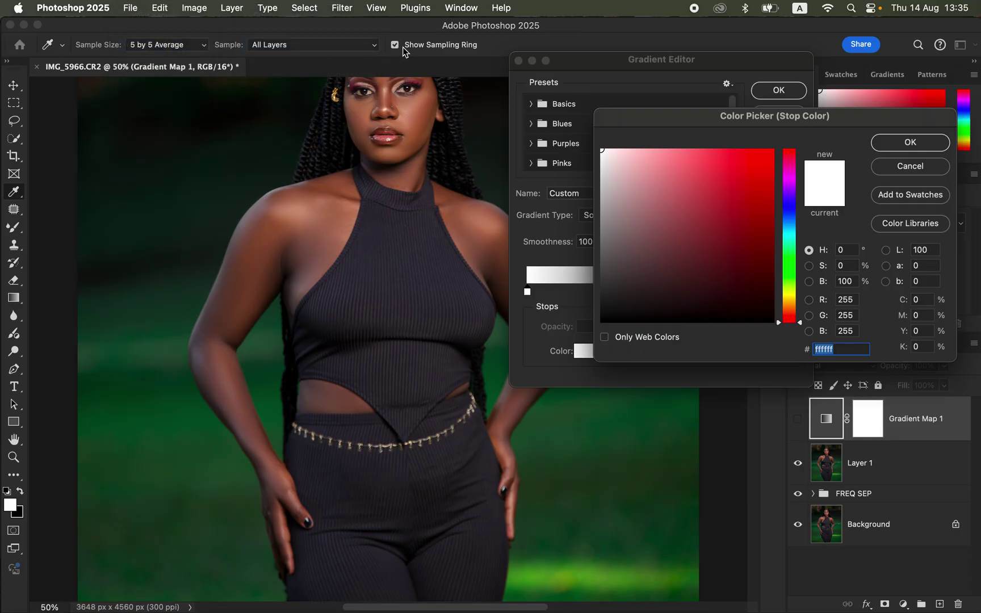
Step: Set the first gradient stop to the dark skin shadow color 2c190f, sampled near the woman's underarm
left_click_drag(425, 254, 404, 309)
key("super+equal")
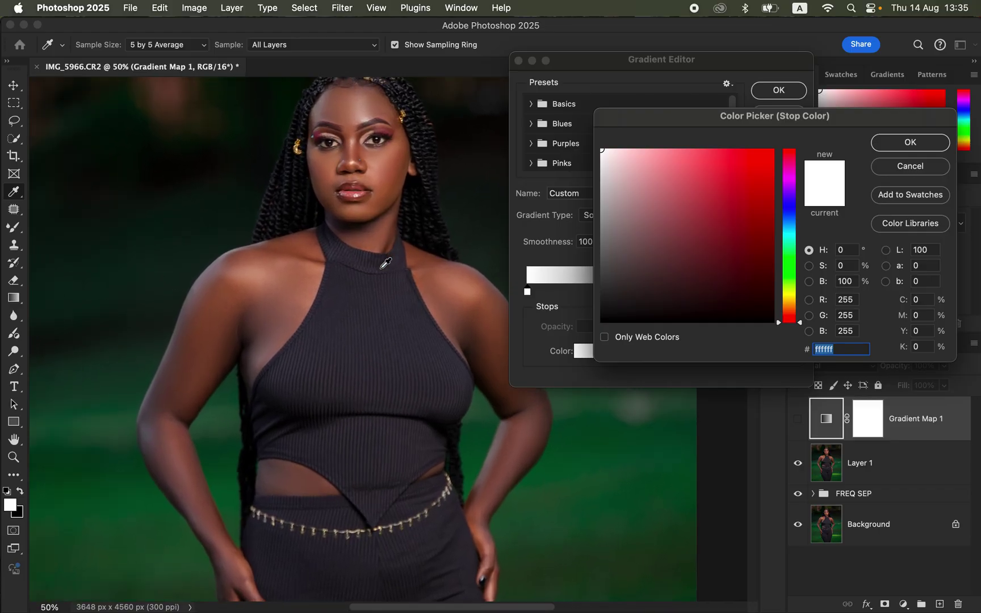
left_click_drag(423, 312, 383, 357)
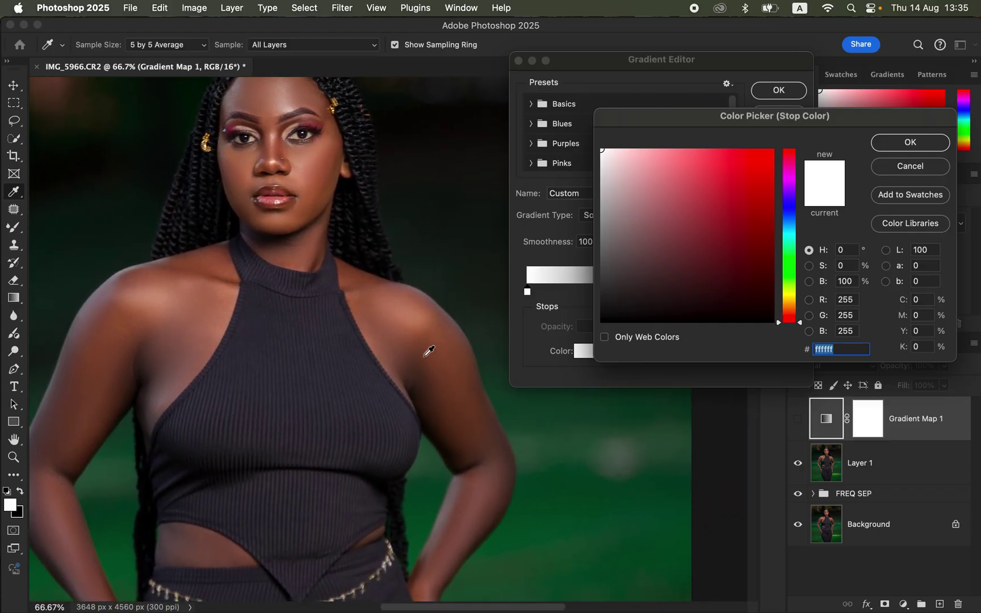
left_click_drag(427, 403, 423, 407)
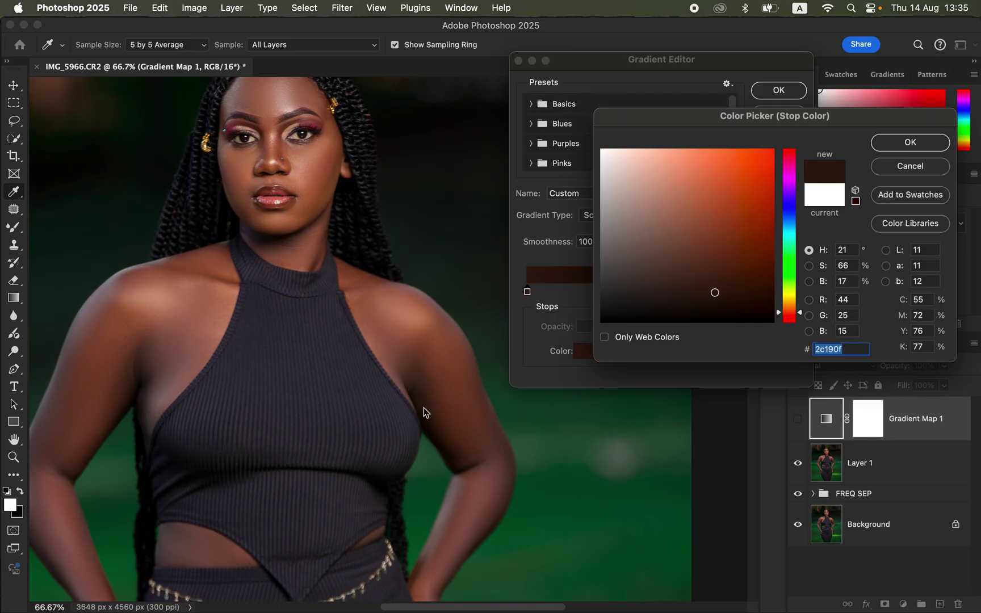
left_click(910, 142)
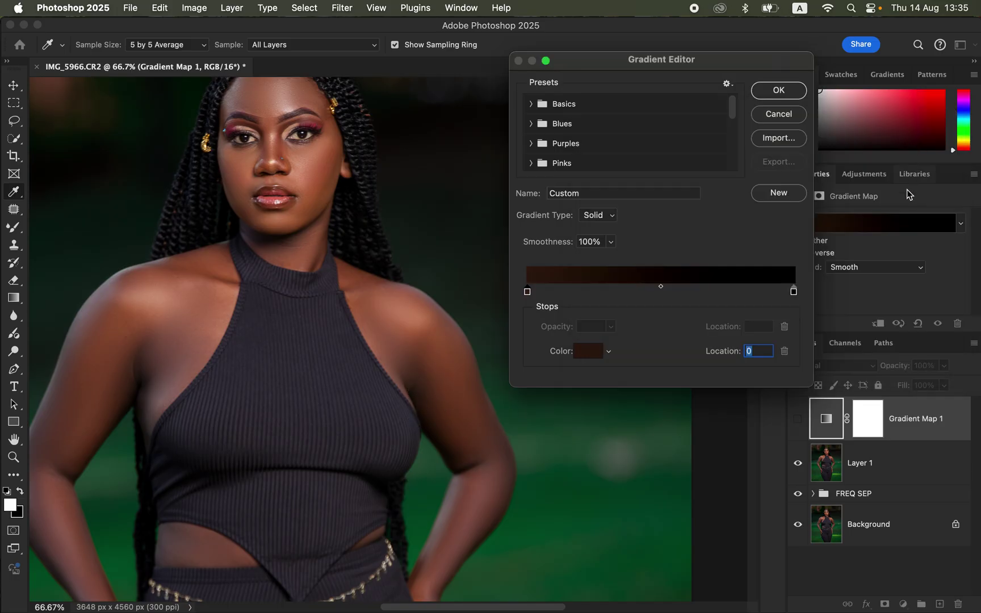
Step: Set the gradient stop at location 100 to the skin highlight color d5a783, sampled from the woman's nose
left_click(795, 293)
left_click(588, 353)
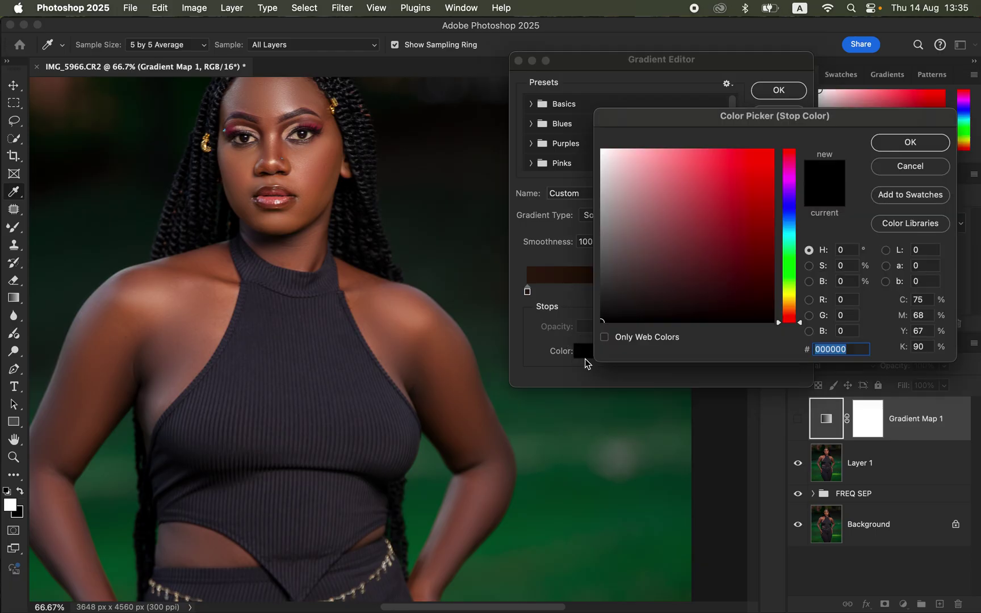
left_click(275, 163)
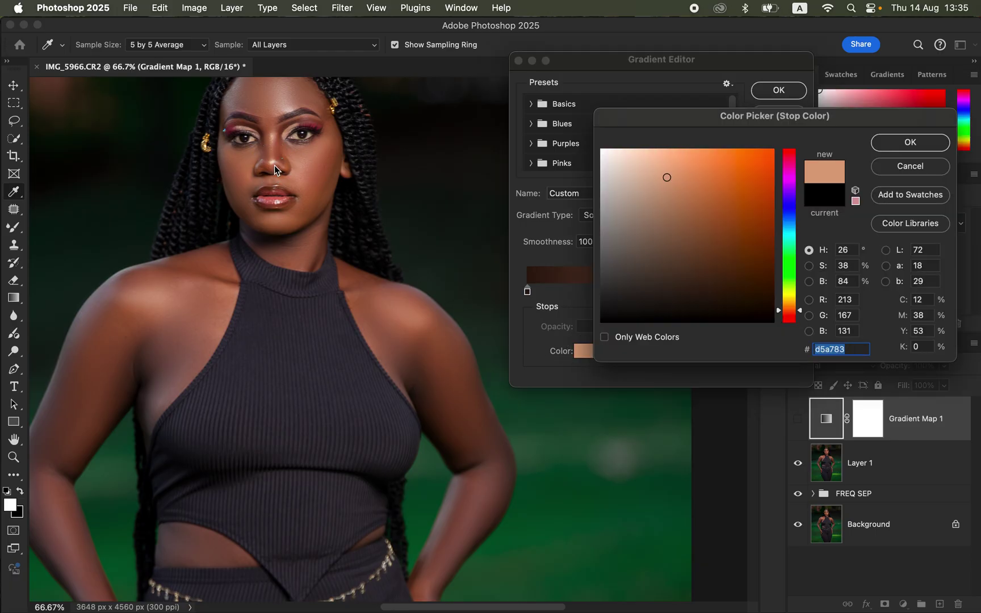
left_click(898, 145)
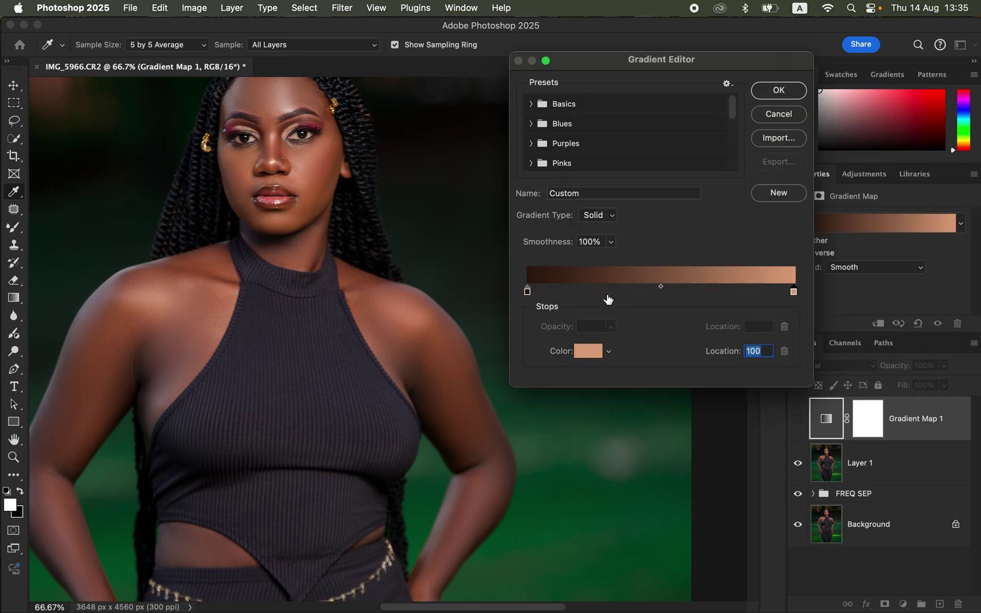
Step: Add a middle gradient stop at location 50 with midtone color a16340 sampled from the woman's cheek, and accept the gradient
left_click(650, 291)
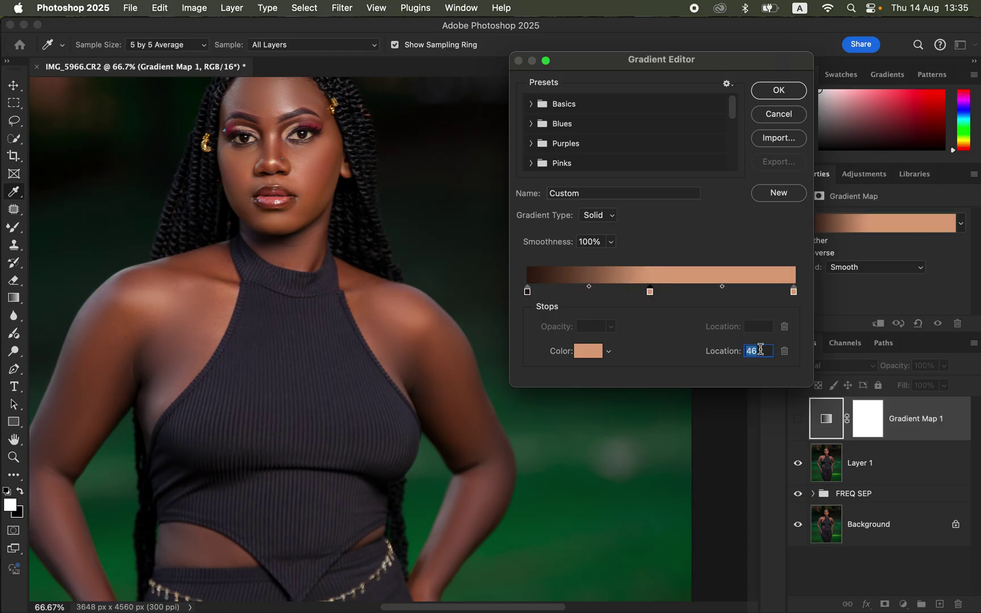
type("50")
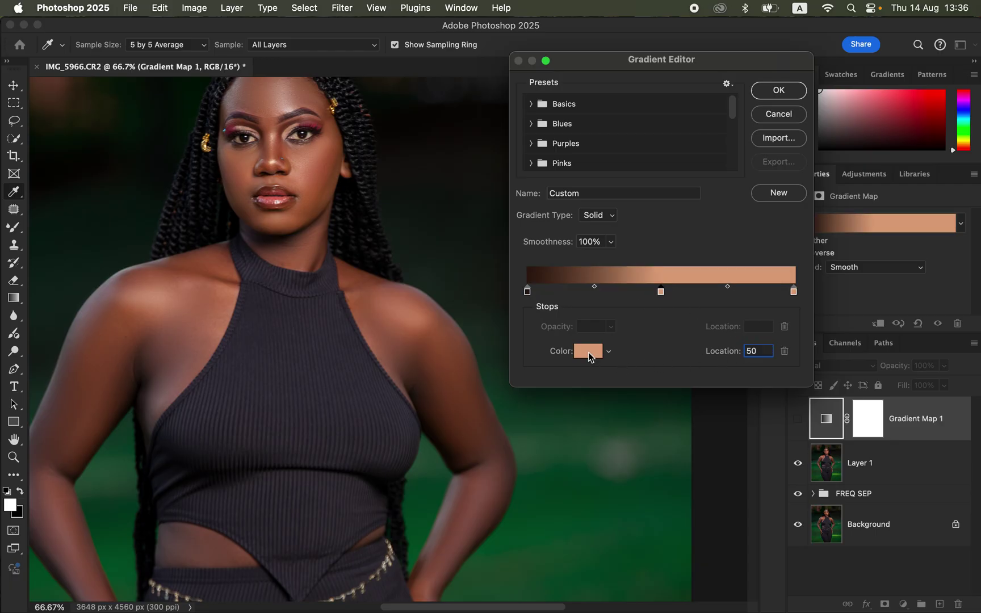
left_click(589, 352)
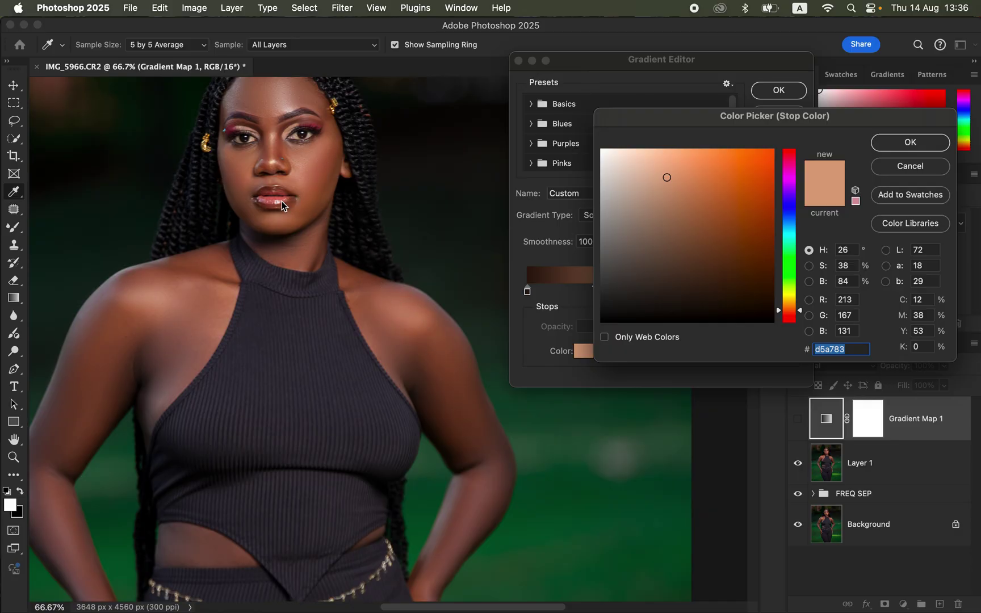
left_click(316, 191)
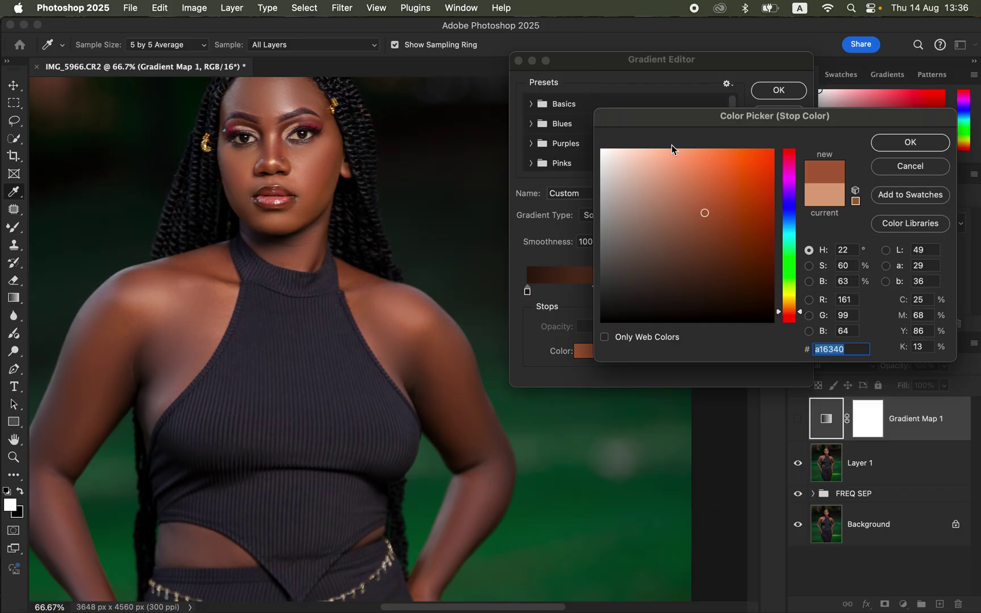
left_click(892, 145)
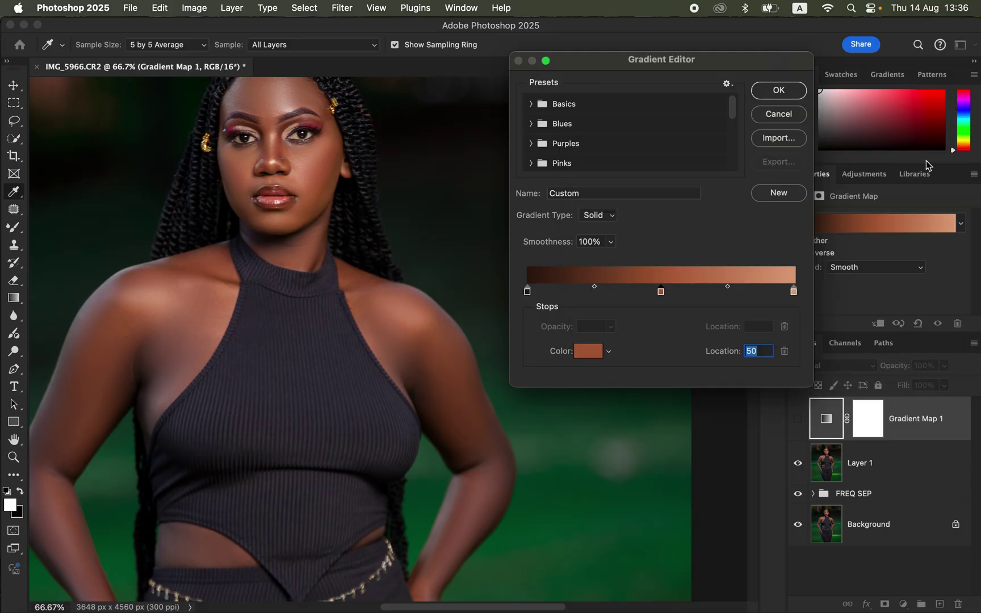
left_click(779, 91)
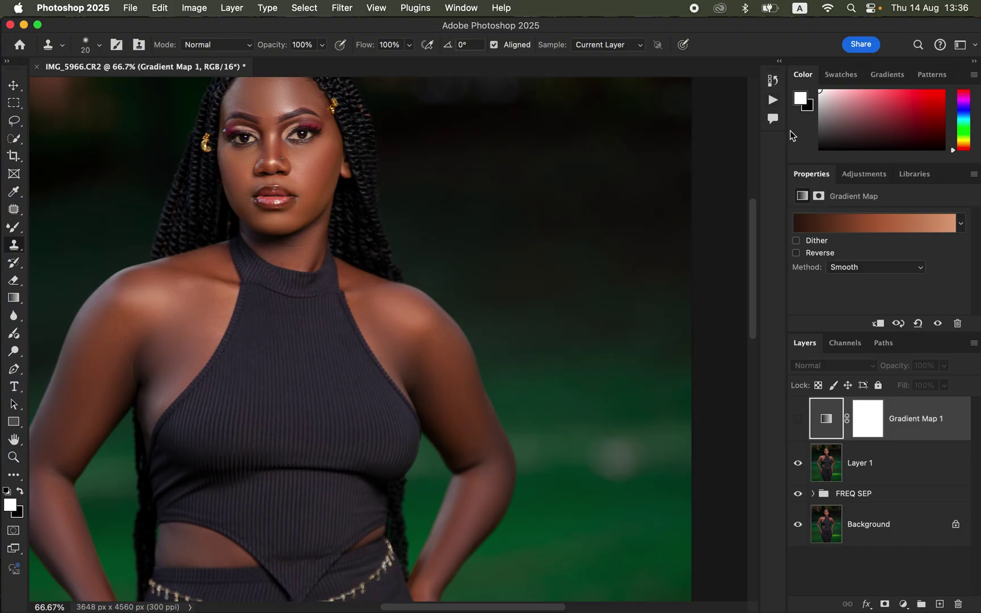
Step: Show the Gradient Map 1 layer, set its blend mode to Color, and invert its layer mask to black
left_click(797, 420)
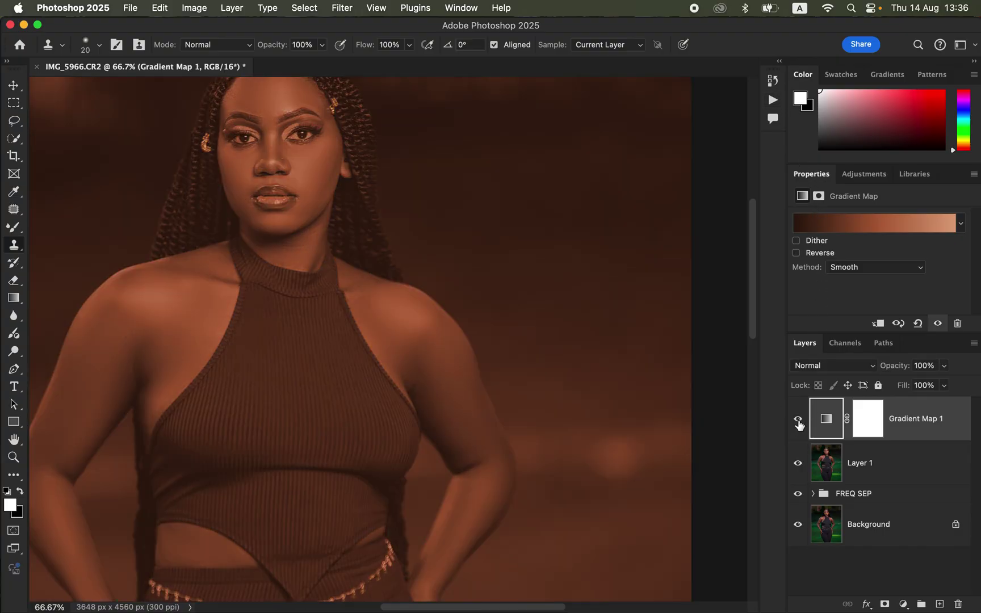
left_click(841, 370)
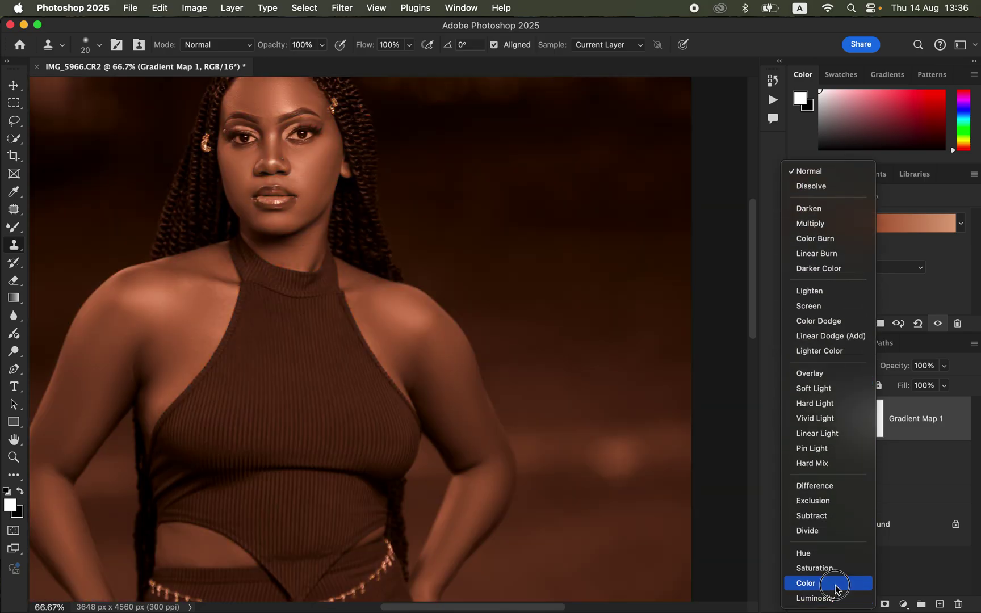
left_click(835, 588)
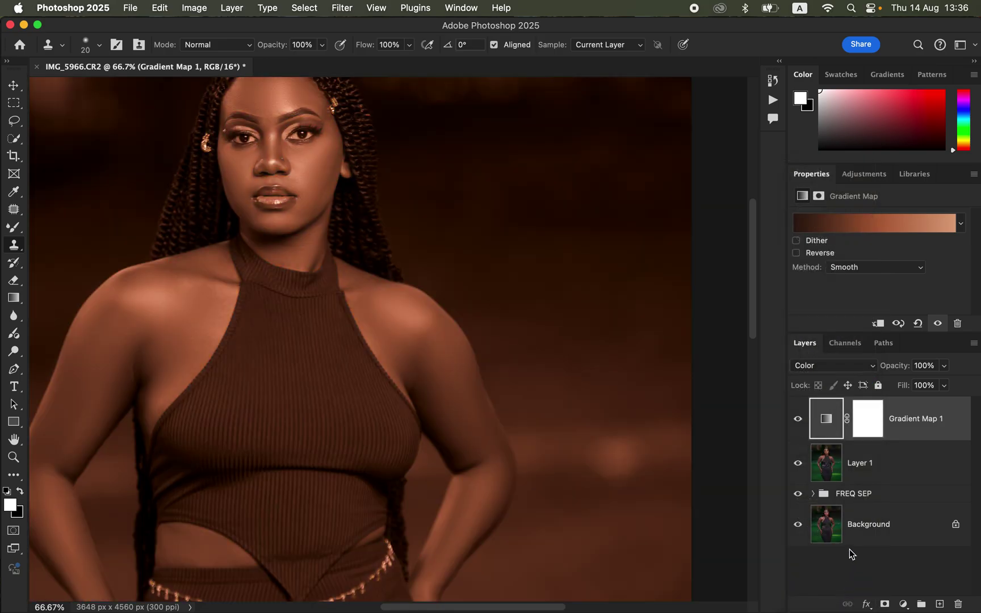
left_click(866, 420)
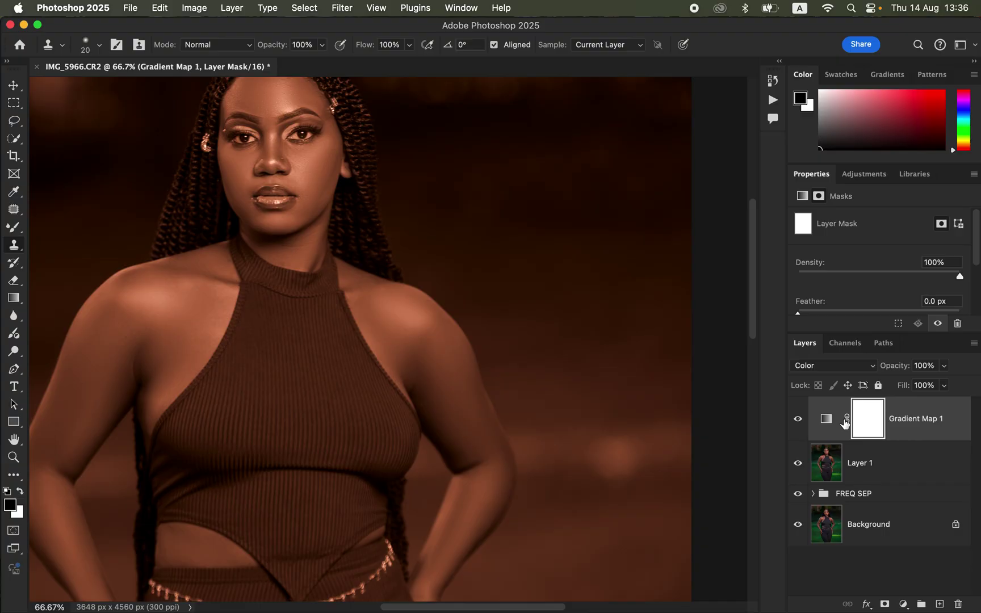
key("super+i")
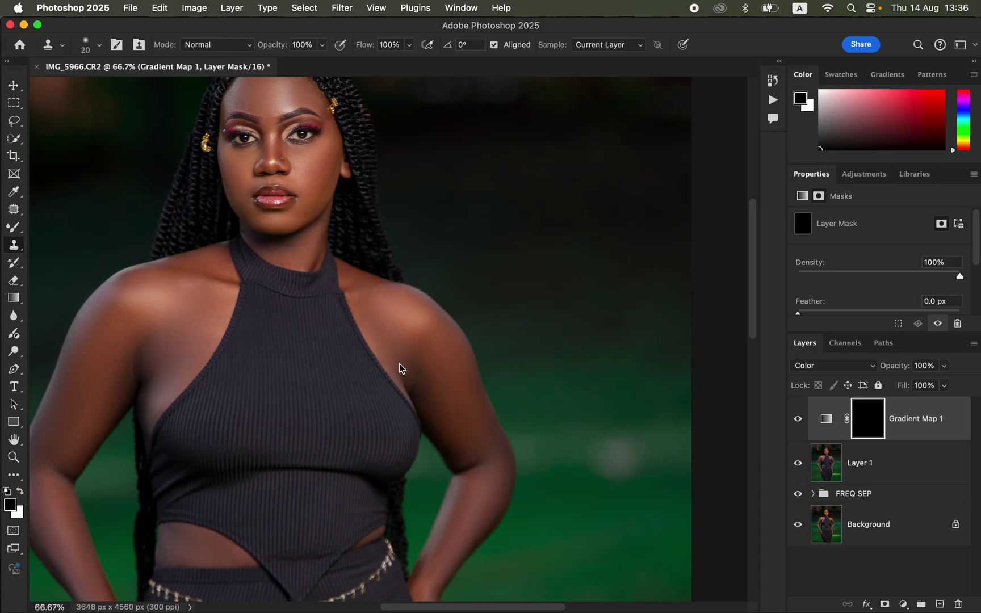
Step: Set up the Brush Tool with a Soft Round tip at 0% hardness and white as the foreground color
scroll(400, 369, "left", 5)
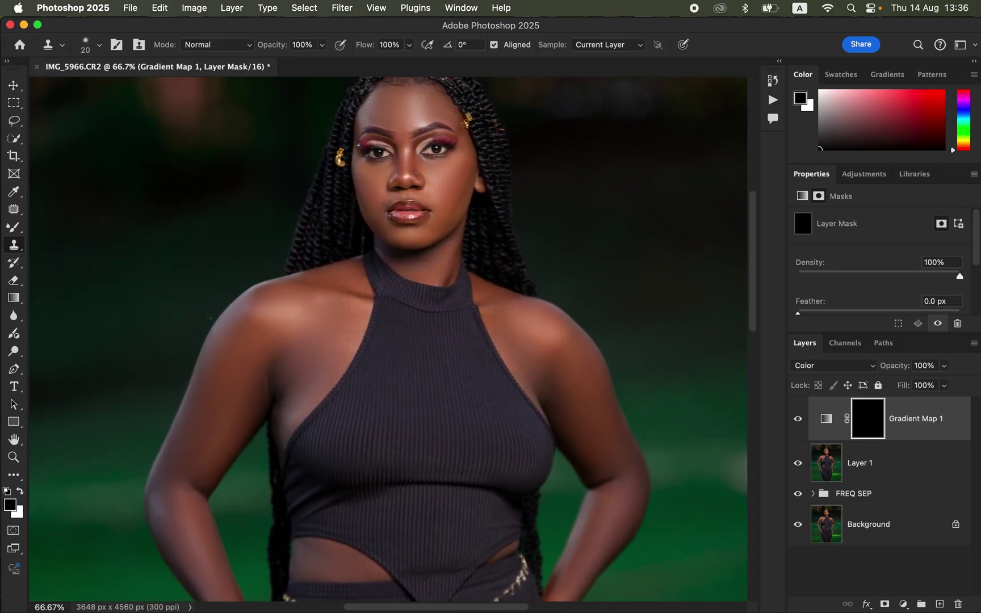
left_click(22, 227)
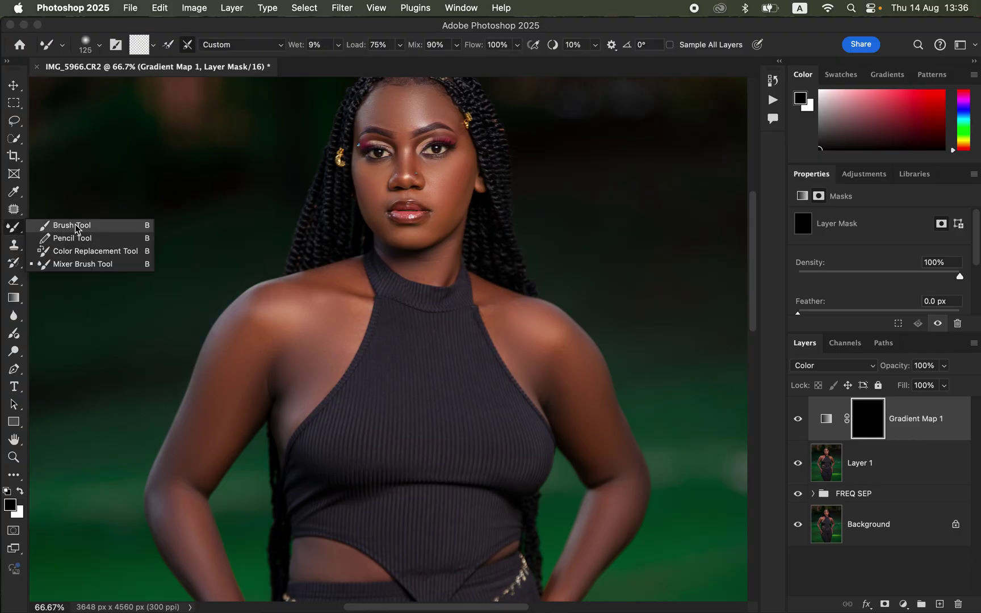
left_click(76, 227)
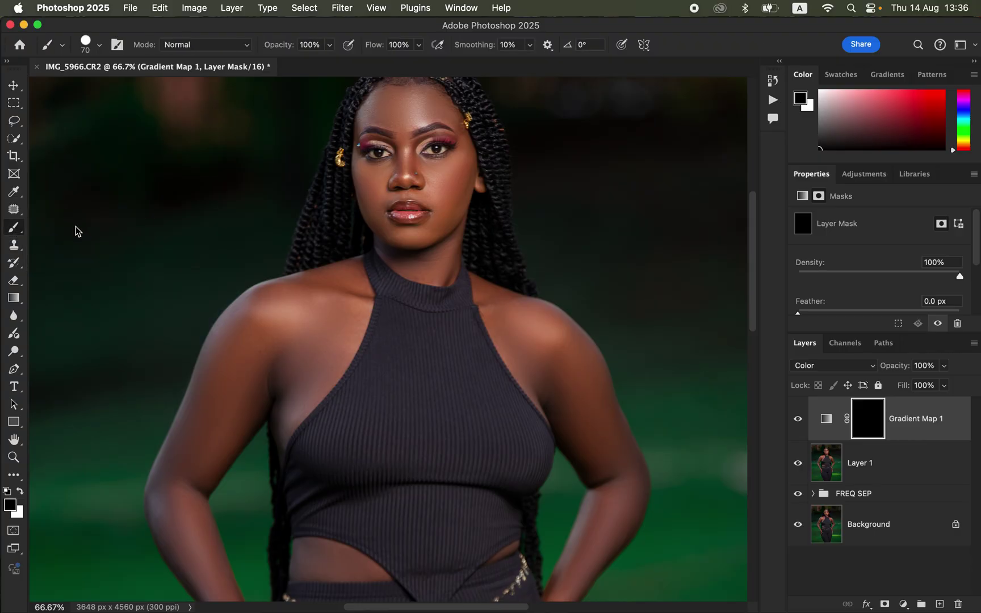
left_click(99, 45)
left_click(96, 214)
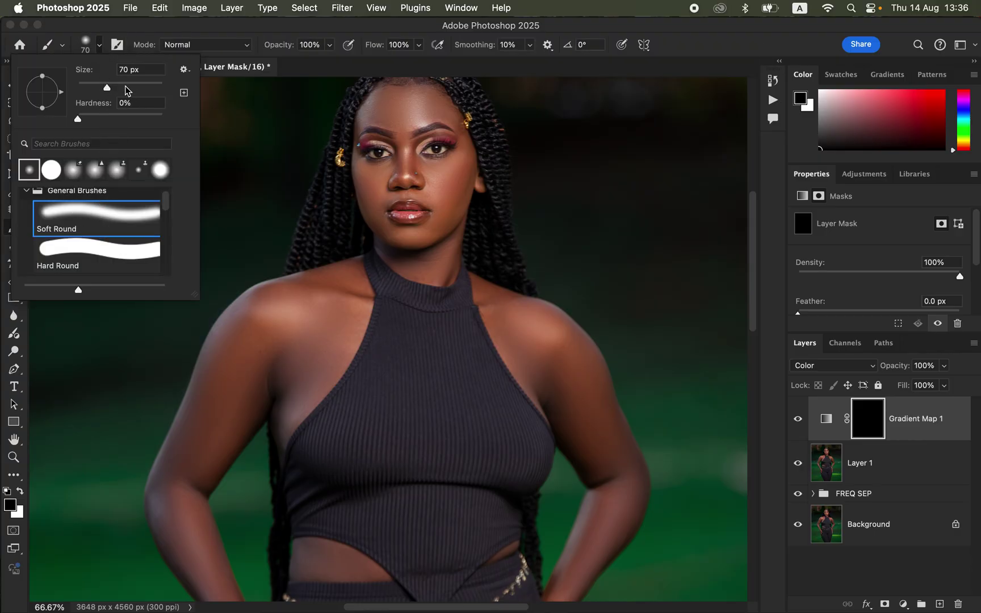
left_click(151, 33)
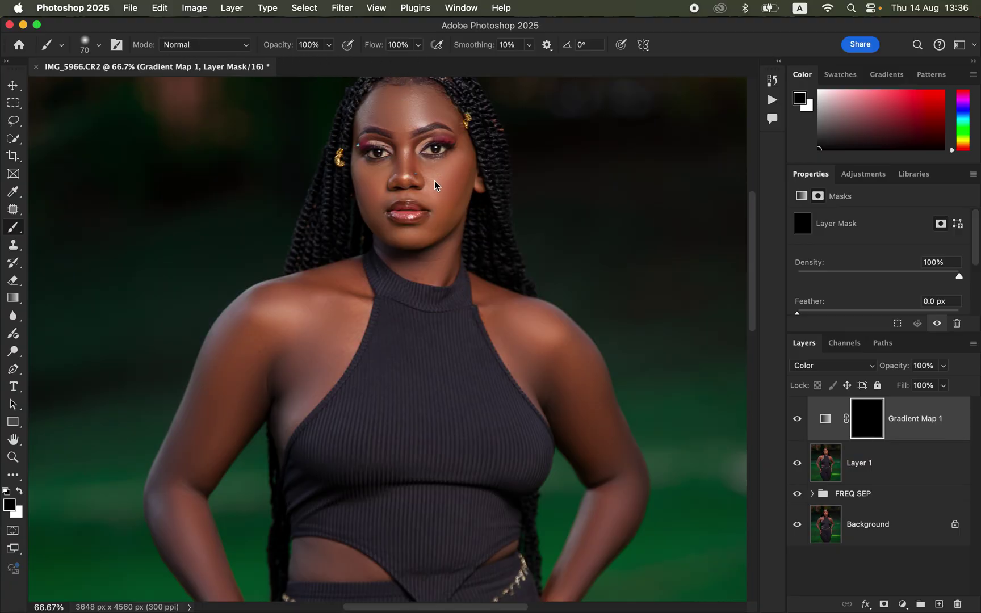
left_click(7, 492)
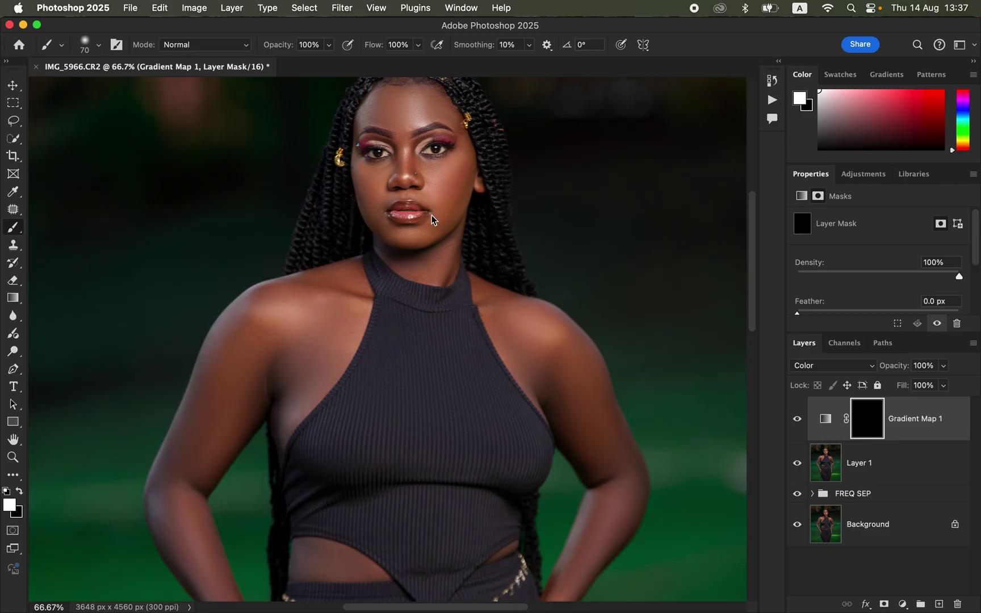
left_click(19, 492)
left_click(20, 493)
Step: Paint white on the Gradient Map mask over the woman's face and forehead, using brush sizes from 150 down to 80 px
mouse_move(440, 195)
left_mouse_down()
mouse_move(444, 171)
mouse_move(443, 182)
left_mouse_up()
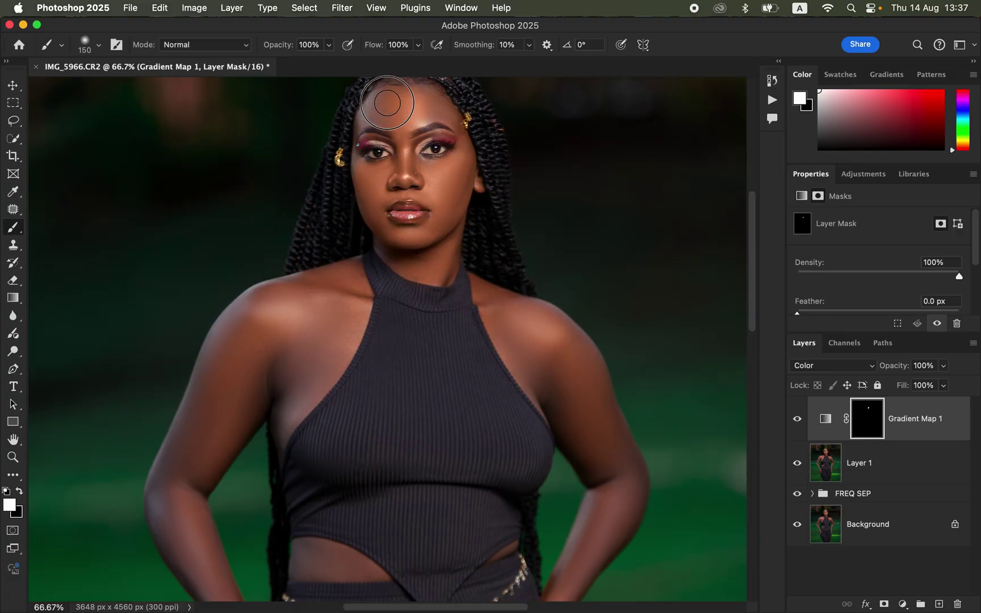
mouse_move(387, 102)
left_mouse_down()
mouse_move(369, 113)
mouse_move(437, 96)
mouse_move(419, 118)
left_mouse_up()
key("bracketleft")
key("bracketleft")
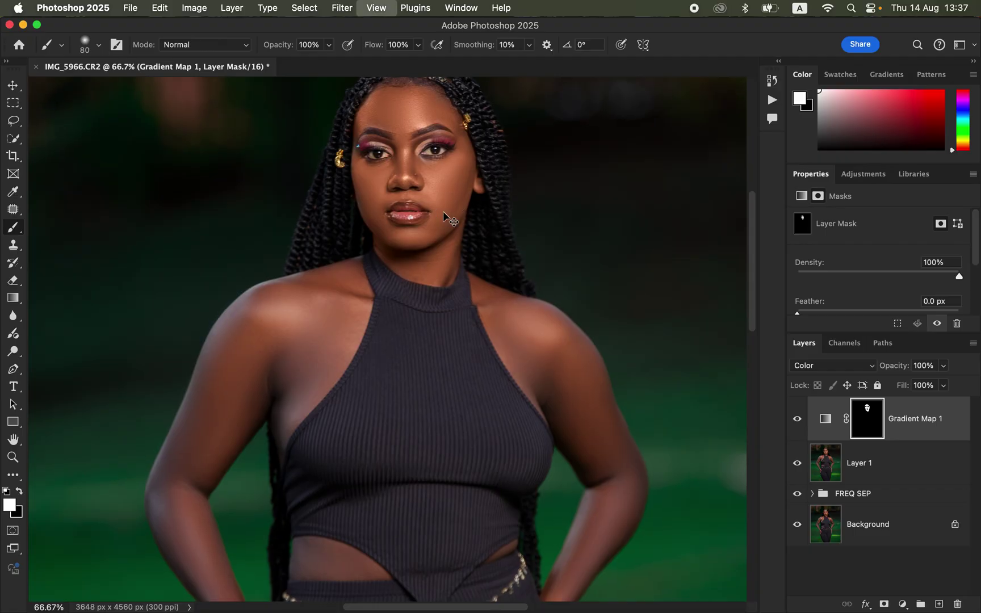
Step: Paint white on the Gradient Map mask over the shoulder and arm on the image's right with a 175 px brush
key("super+minus")
key("bracketright")
key("bracketright")
key("bracketright")
key("bracketright")
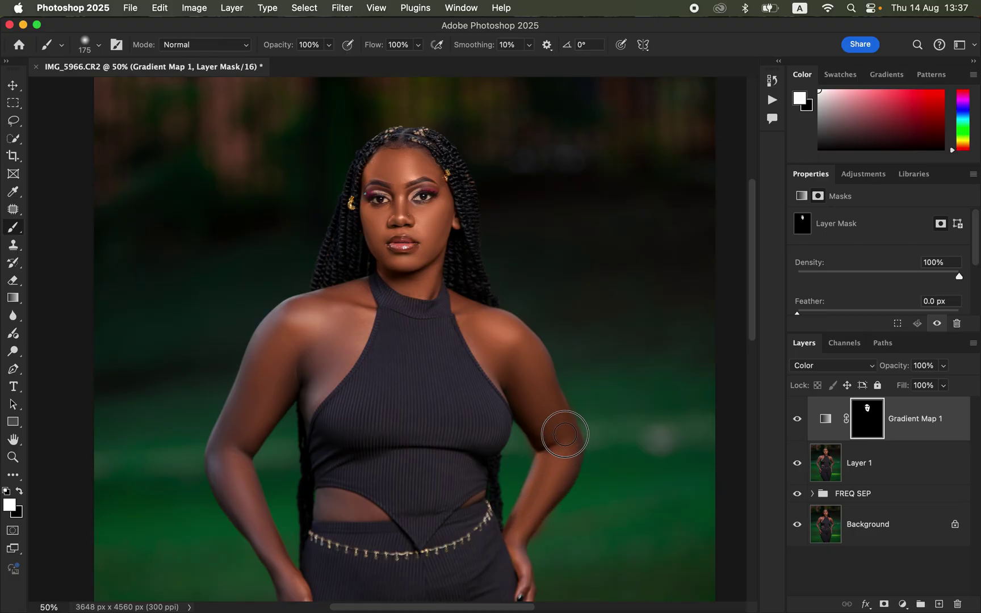
mouse_move(494, 349)
left_mouse_down()
mouse_move(483, 328)
mouse_move(516, 356)
left_mouse_up()
Step: Select the subject on Layer 1 and undo the stray white brush stroke made on that layer
left_click(888, 472)
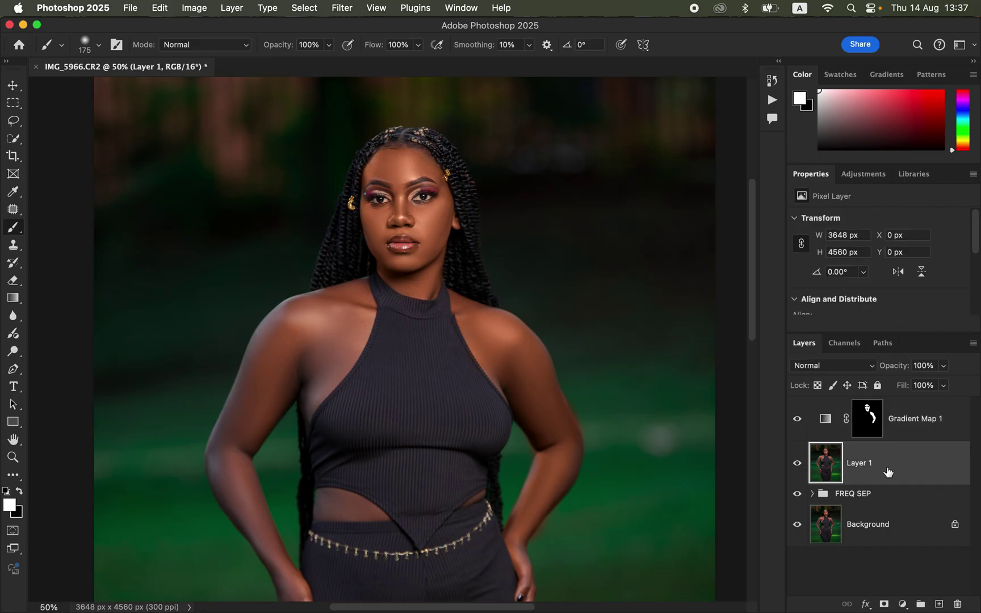
left_click(312, 7)
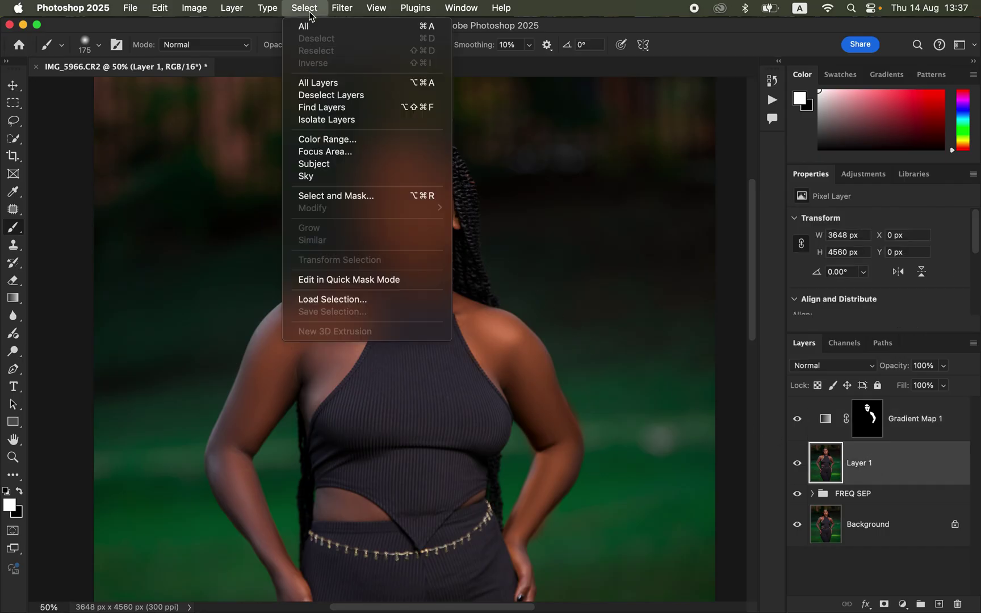
left_click(340, 169)
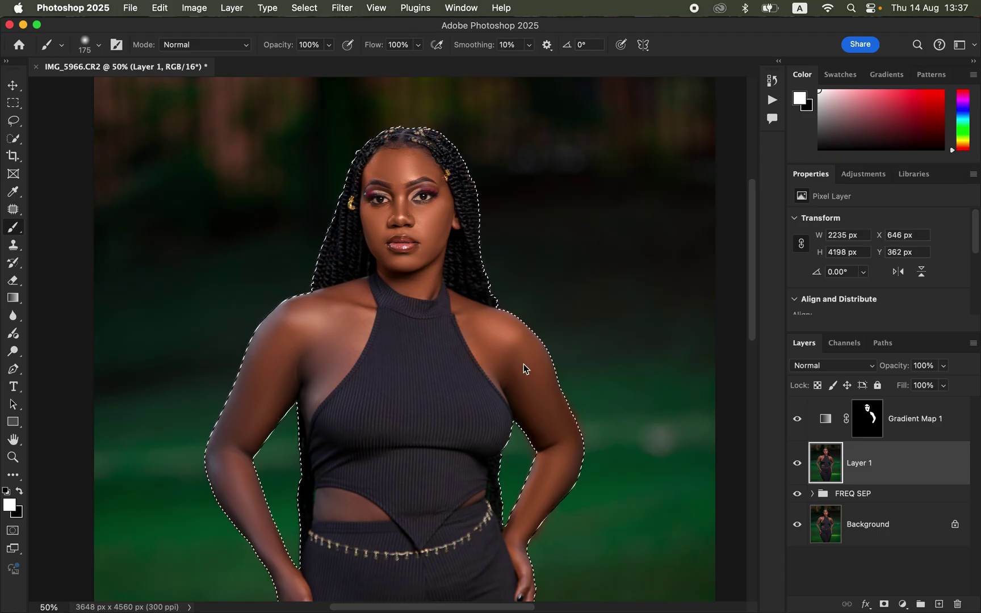
left_click_drag(510, 338, 537, 357)
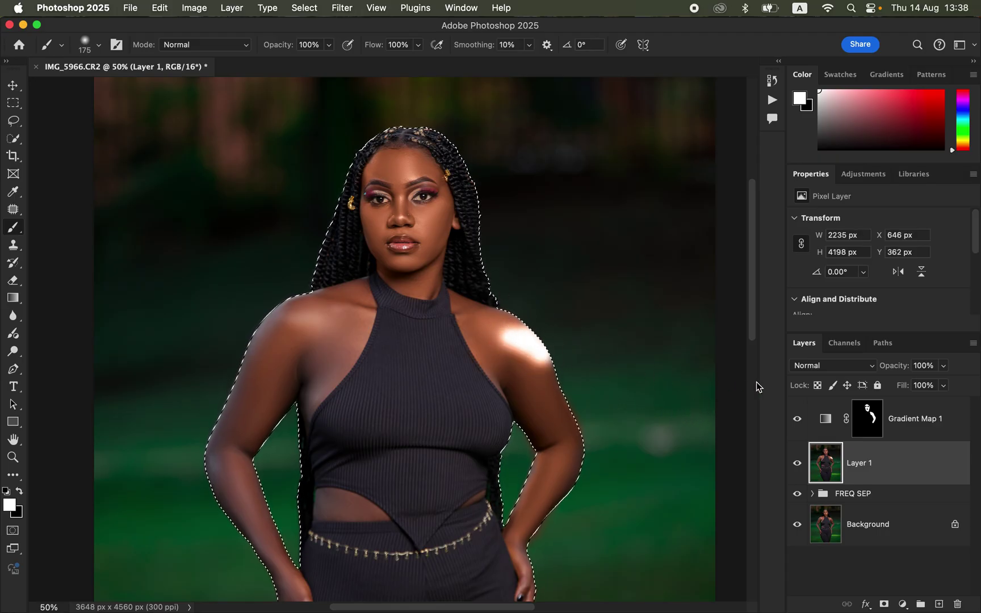
key("super+z")
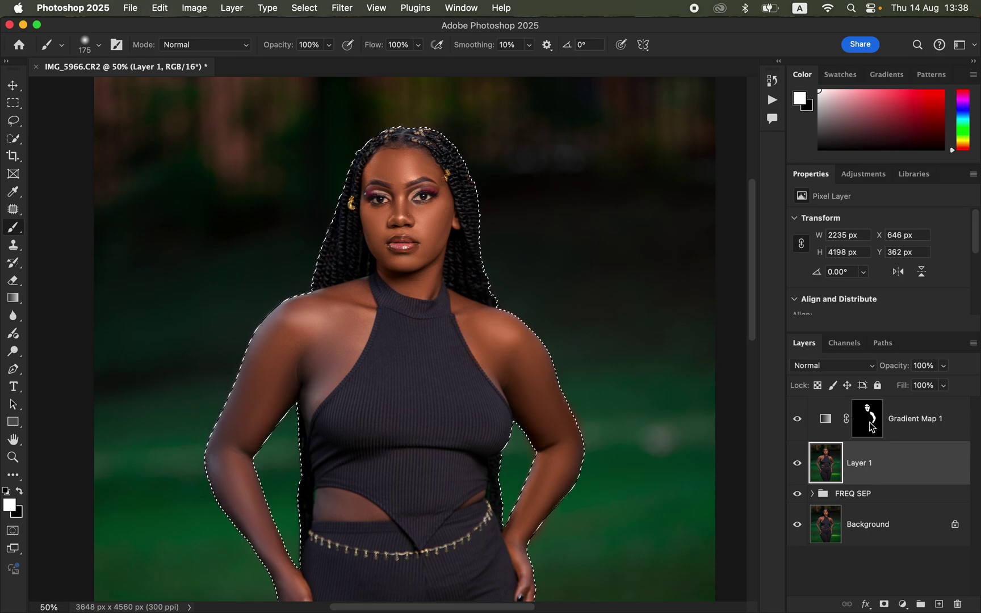
Step: Paint white on the Gradient Map mask over the remaining shoulder, arm, hands and bare midriff, reducing the brush to 90 px
left_click(869, 418)
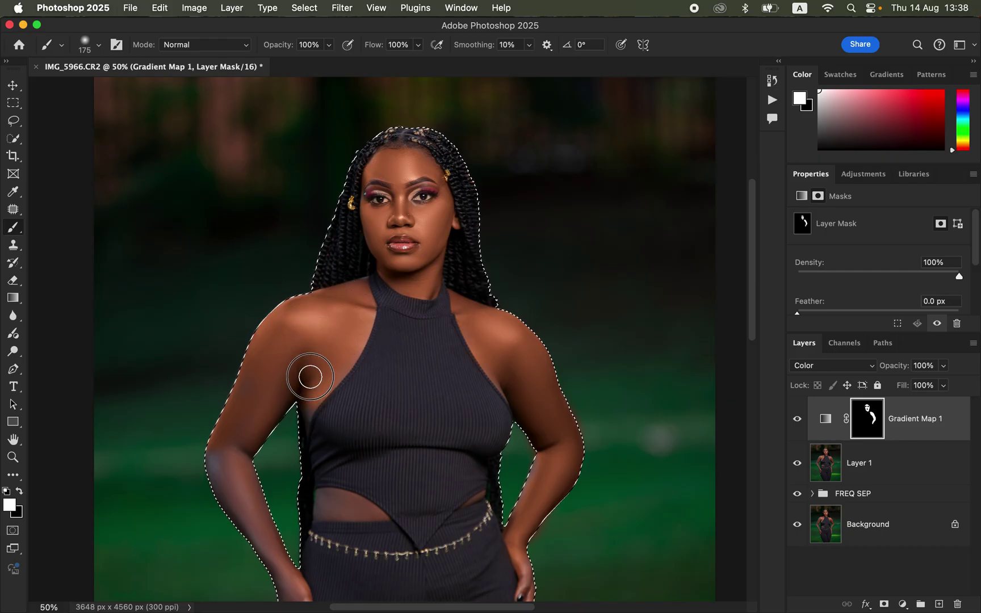
mouse_move(248, 394)
left_mouse_down()
mouse_move(229, 426)
mouse_move(228, 455)
mouse_move(247, 430)
left_mouse_up()
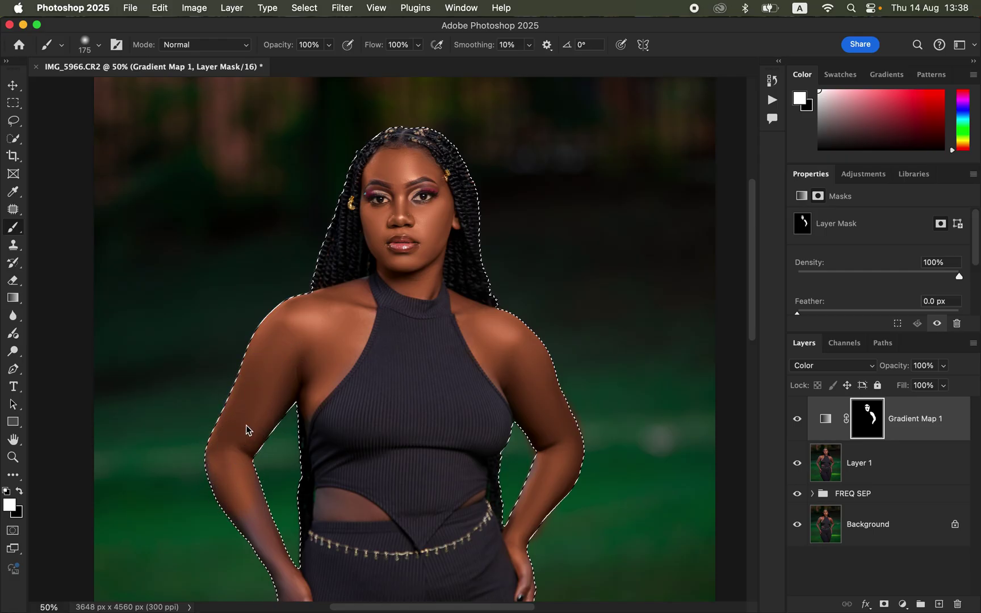
scroll(452, 248, "down", 1)
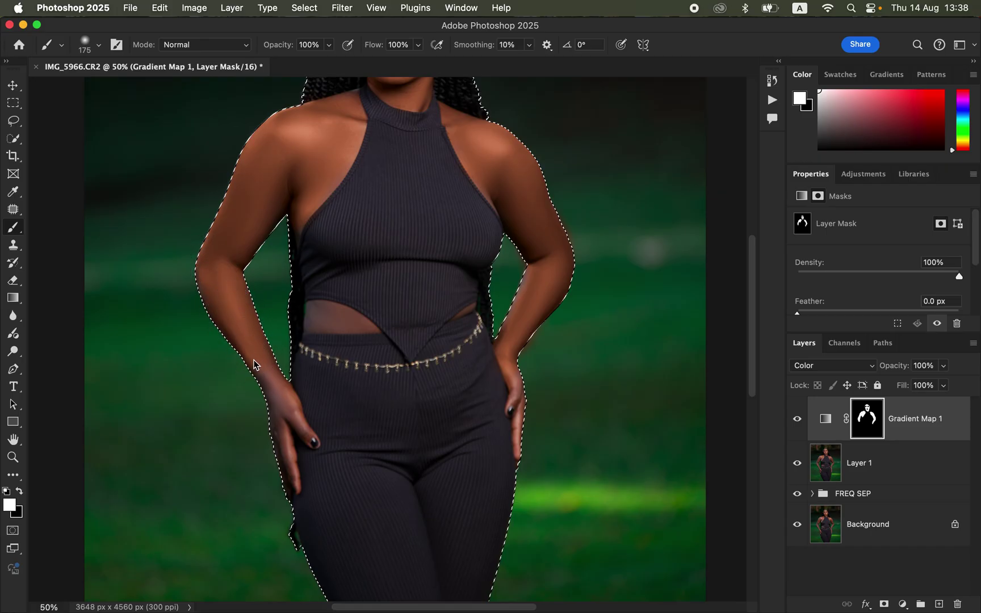
key("bracketleft")
key("bracketleft")
key("bracketleft")
key("bracketleft")
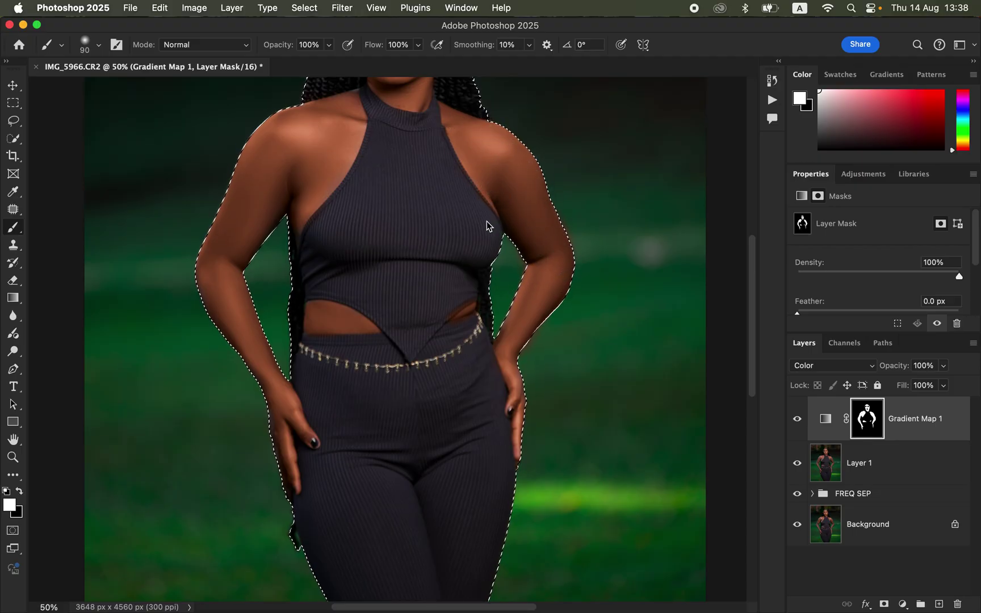
Step: Refine the Gradient Map mask at 100% zoom along the skin edges beside the halter top with a 40 px white brush
left_click_drag(469, 206, 484, 280)
key("super+plus")
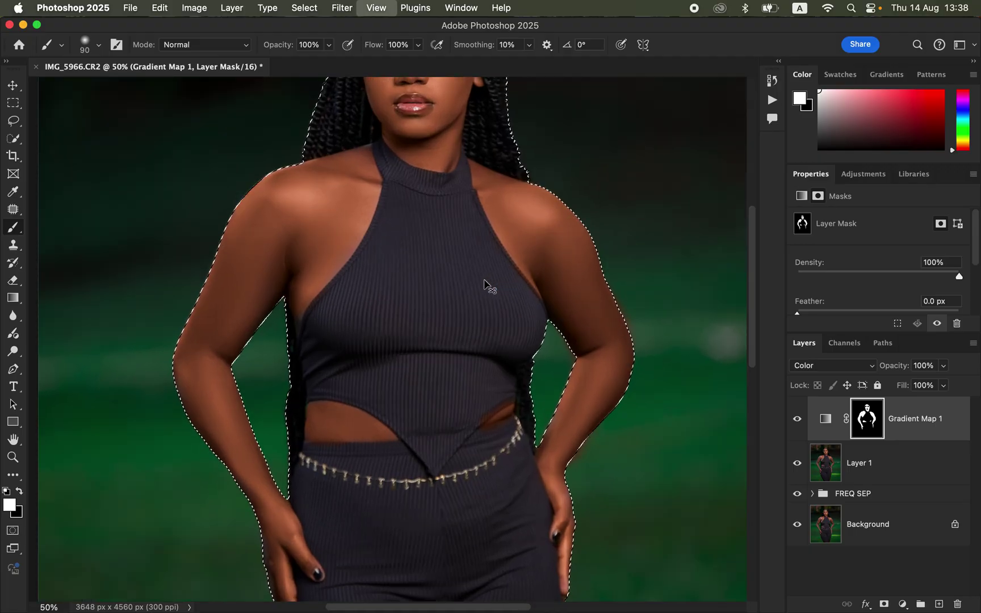
left_click_drag(416, 261, 421, 308)
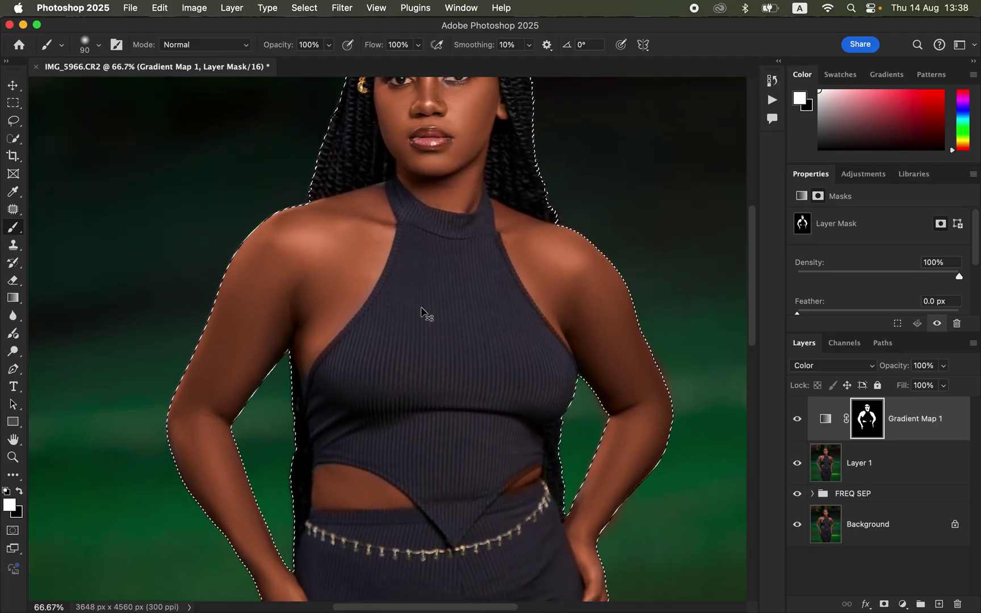
key("super+plus")
key("bracketleft")
key("bracketleft")
key("bracketleft")
key("bracketleft")
key("bracketleft")
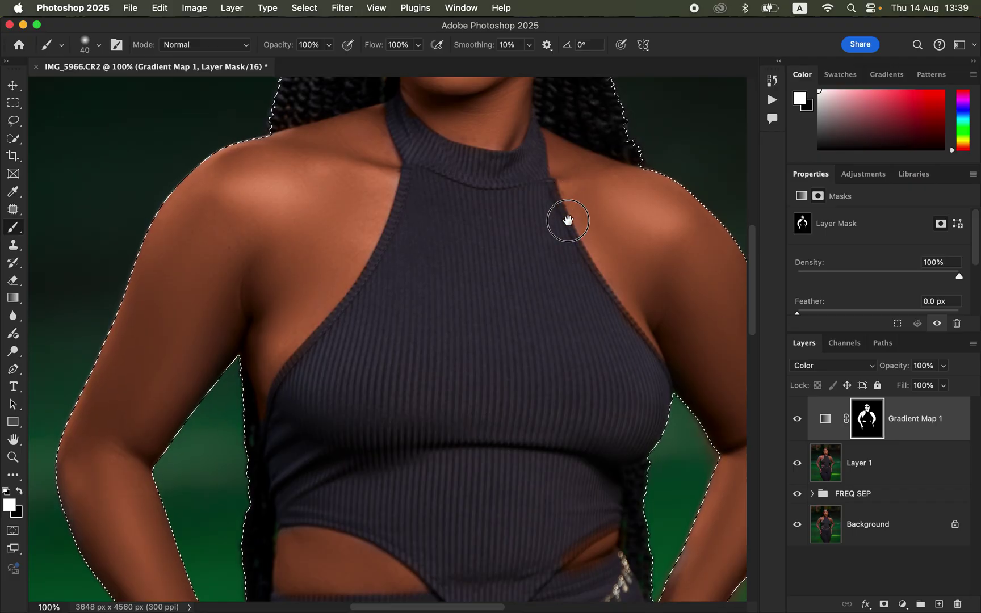
Step: Clean up the Gradient Map mask edges around the garment and arms with a 40 px black brush and deselect the subject
scroll(565, 204, "up", 10)
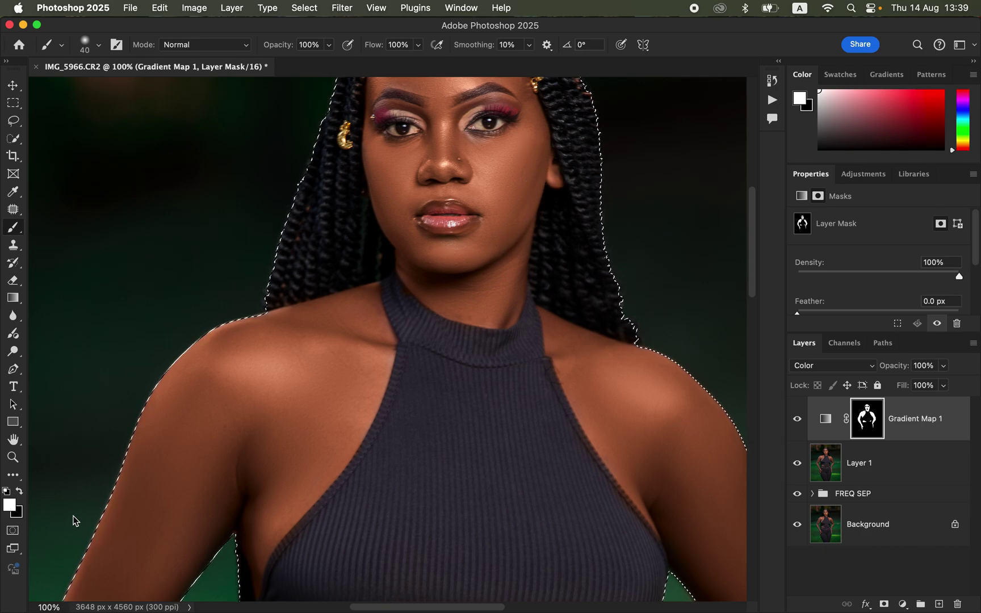
left_click(19, 491)
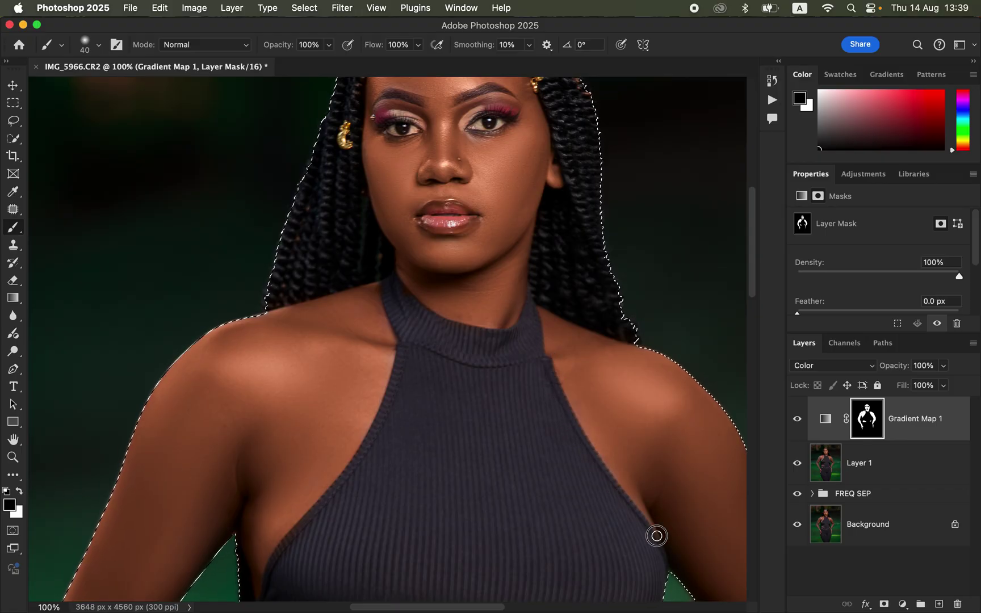
left_click_drag(540, 373, 519, 190)
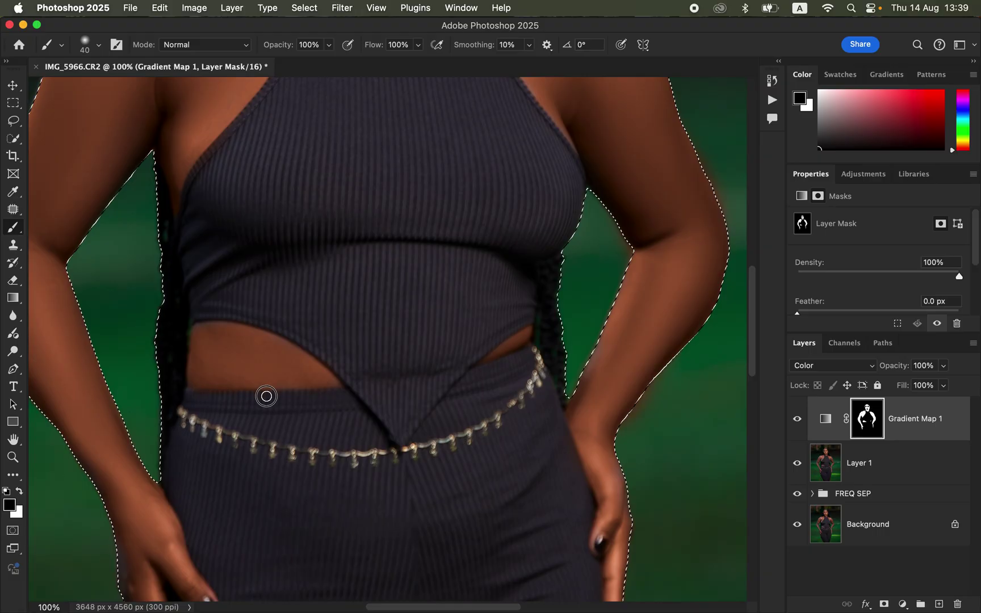
scroll(319, 453, "down", 5)
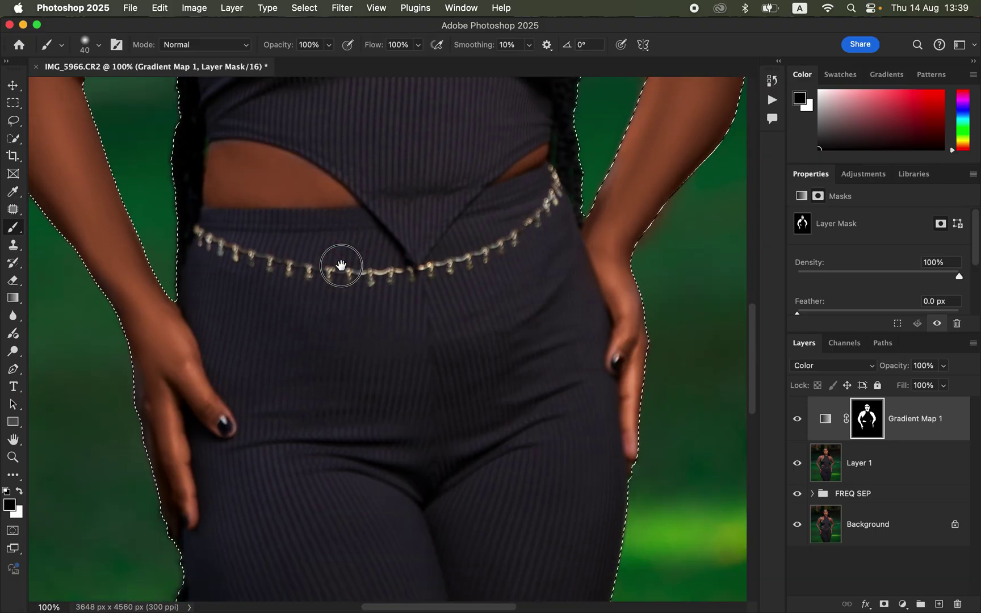
key("x")
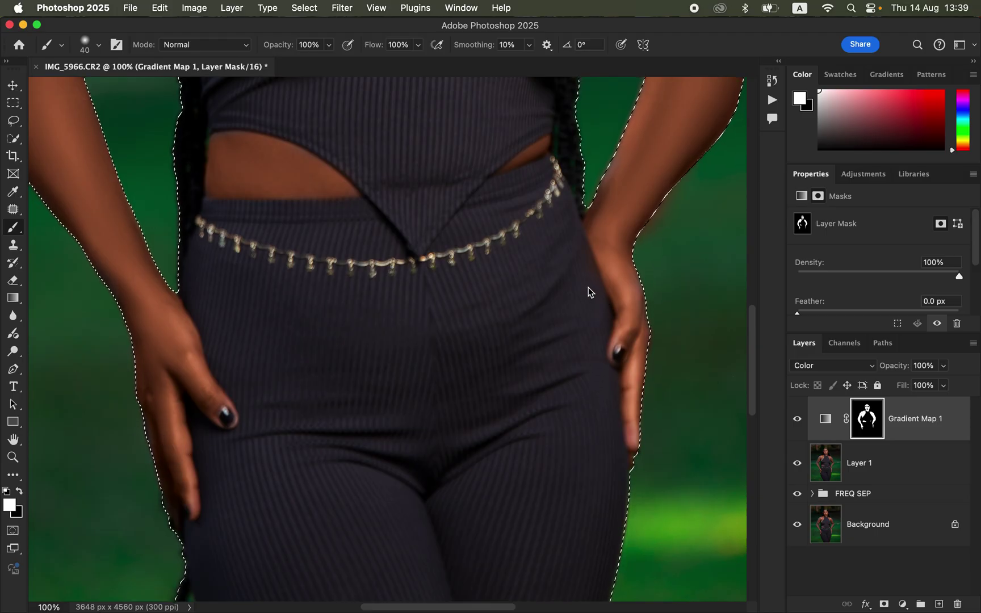
key("x")
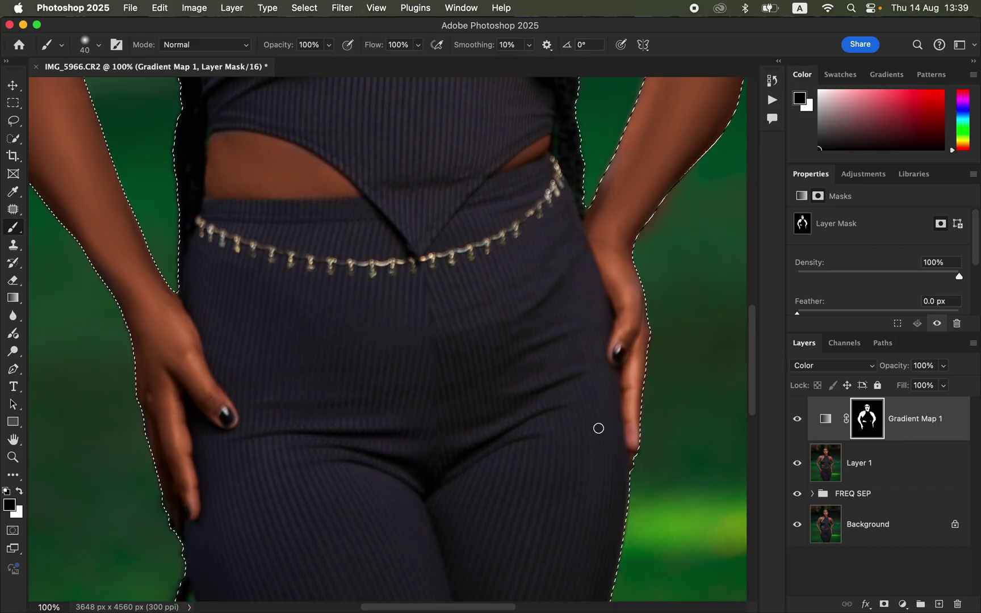
key("super+d")
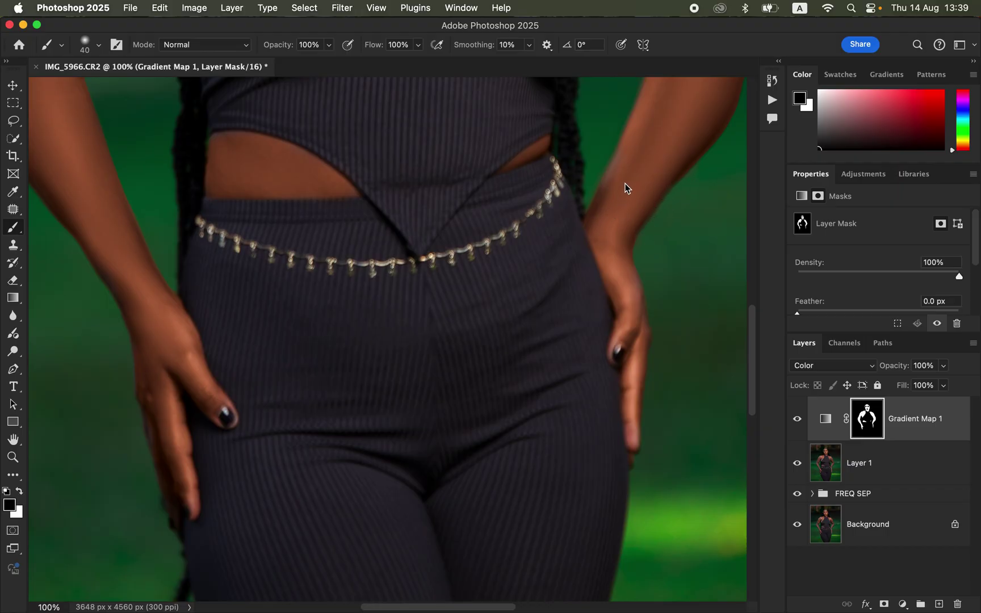
key("x")
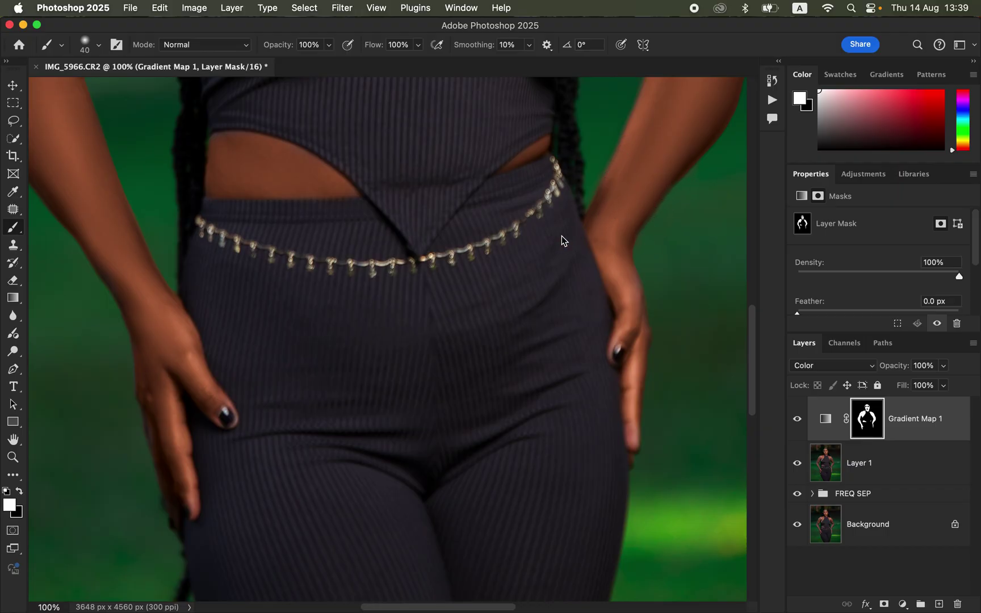
Step: Lower the Gradient Map 1 layer's opacity to 63% and check the skin on the arms and waist up close
key("super+minus")
key("super+minus")
key("super+minus")
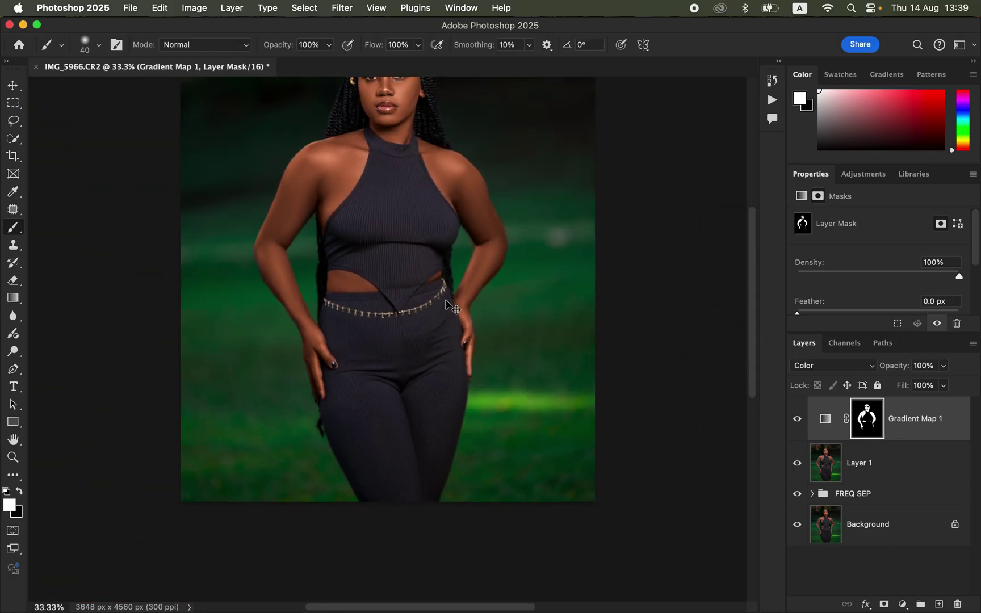
key("super+minus")
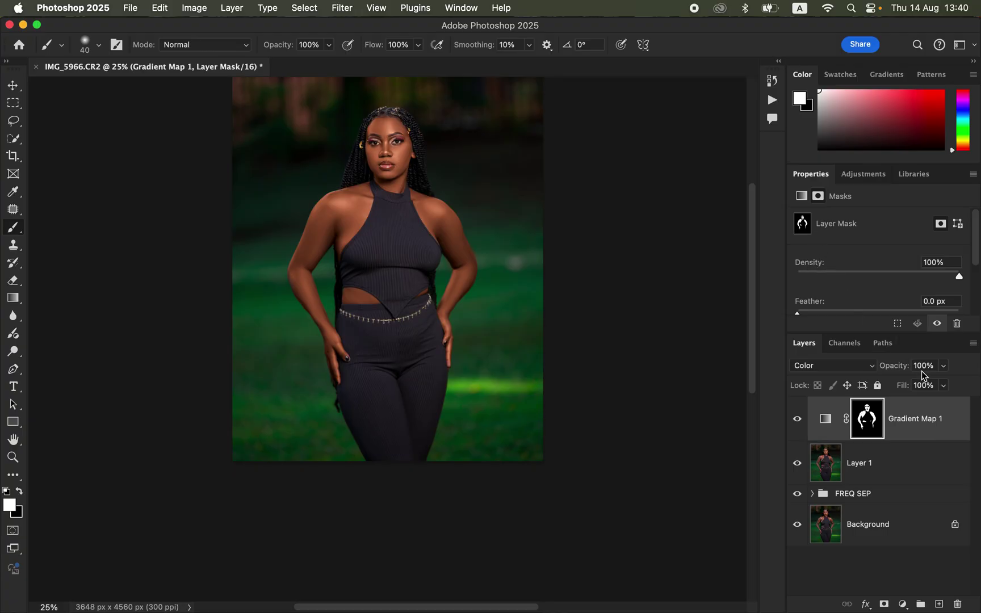
left_click(944, 366)
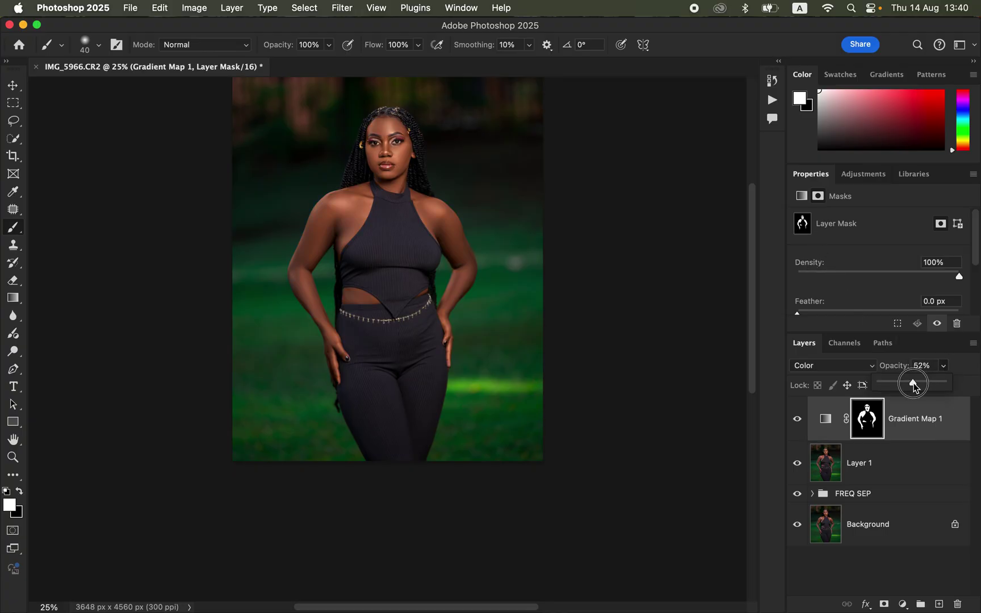
left_click_drag(920, 381, 921, 382)
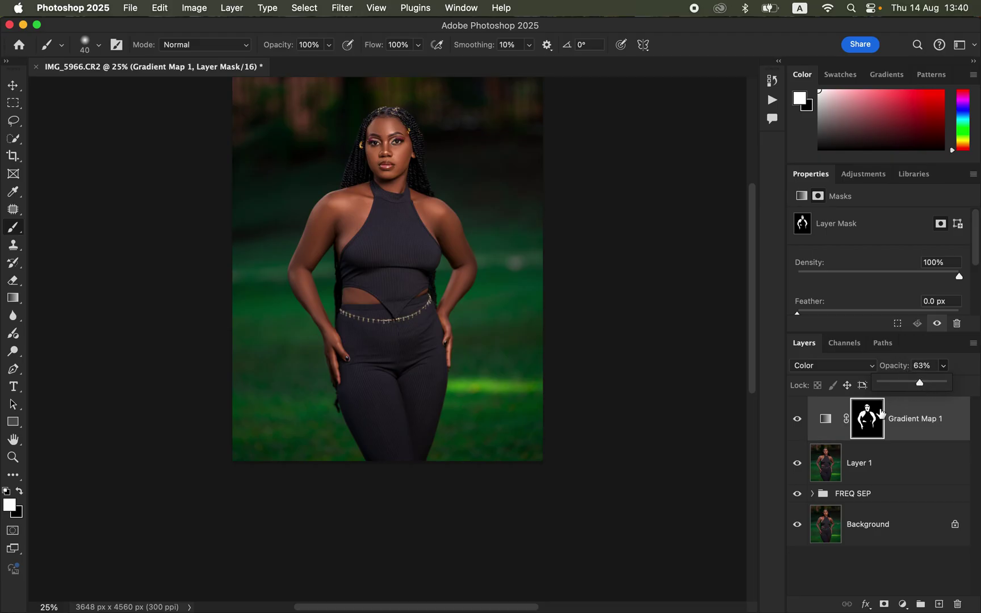
key("super+plus")
key("super+plus")
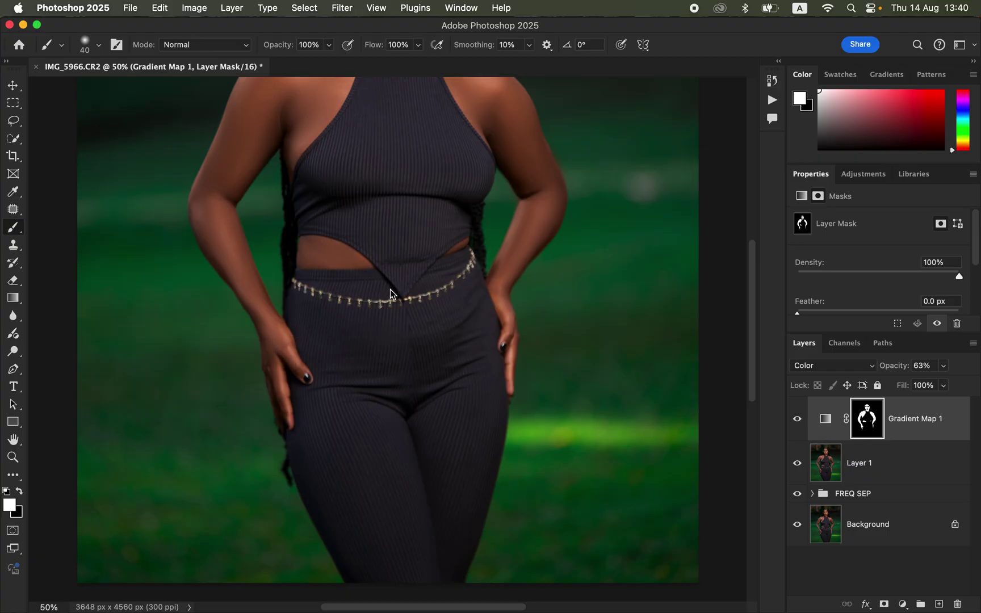
key("super+minus")
key("super+minus")
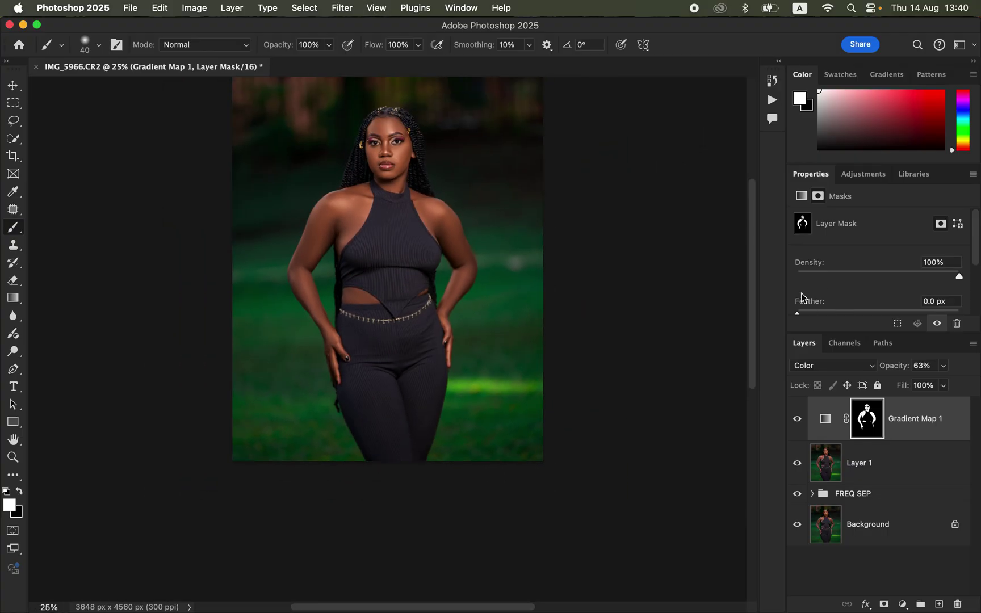
Step: Add a Hue/Saturation adjustment layer above the Gradient Map and set the lightness of the Reds to -2
key("super+0")
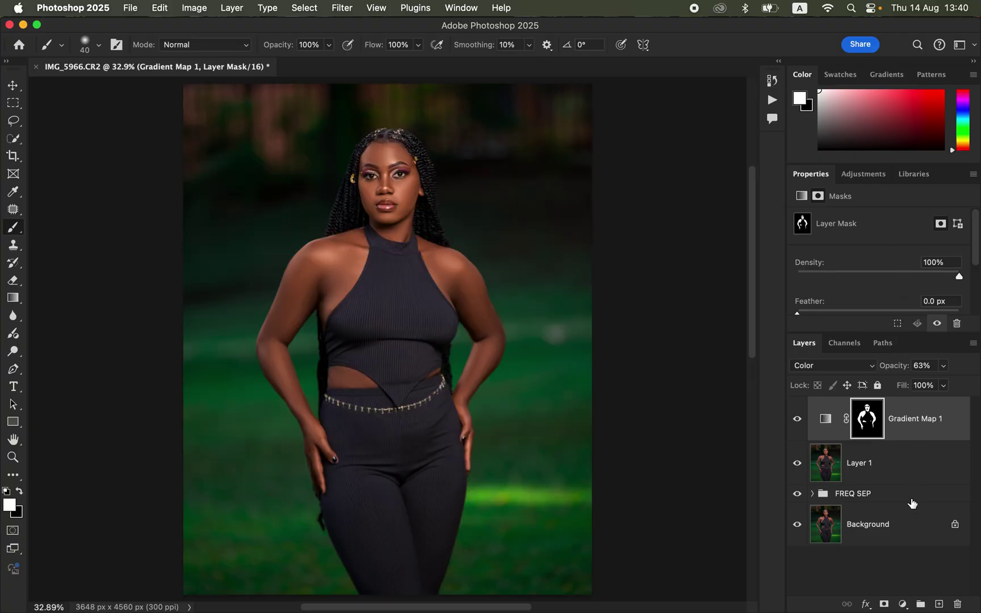
left_click(903, 605)
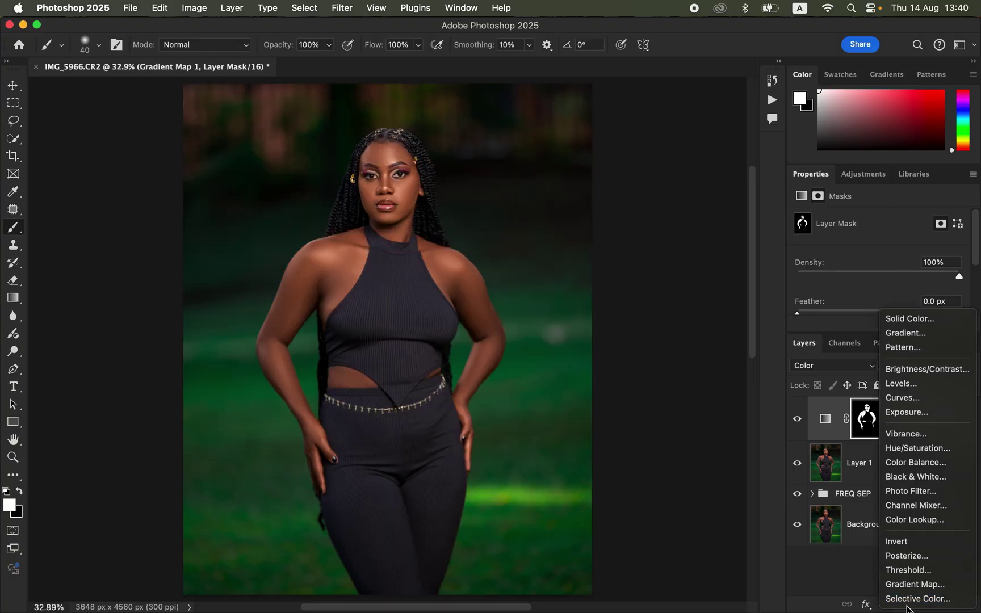
left_click(917, 449)
left_click(865, 244)
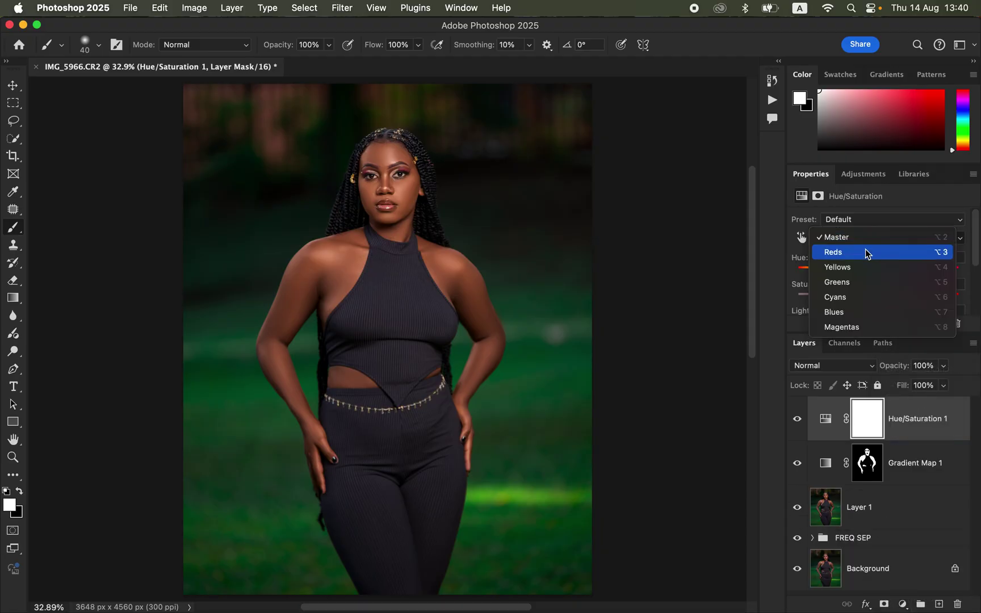
left_click(865, 253)
left_click_drag(976, 247, 978, 270)
left_click_drag(868, 282, 878, 283)
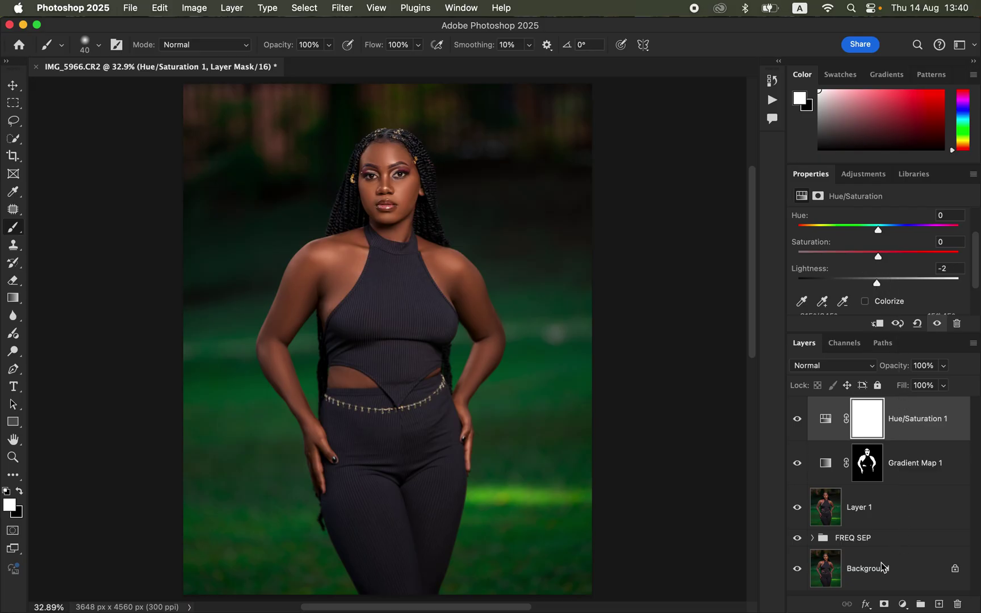
Step: Add a Black & White adjustment layer in Multiply mode at 15% opacity and compare the image with and without it
left_click(902, 605)
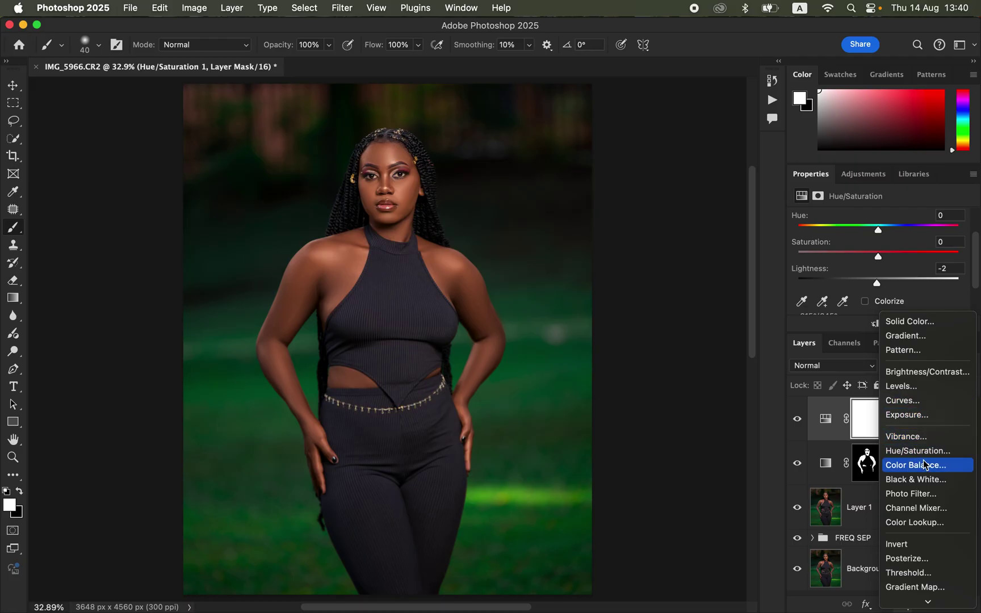
left_click(927, 482)
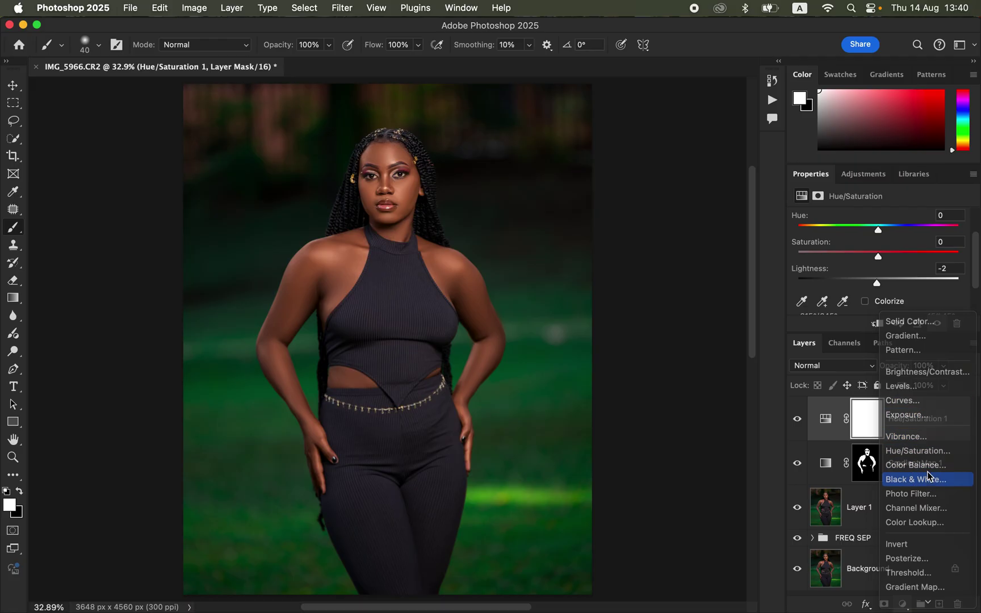
left_click(845, 366)
left_click(846, 422)
left_click(943, 366)
left_click_drag(945, 382, 890, 386)
left_click(798, 420)
left_click(798, 420)
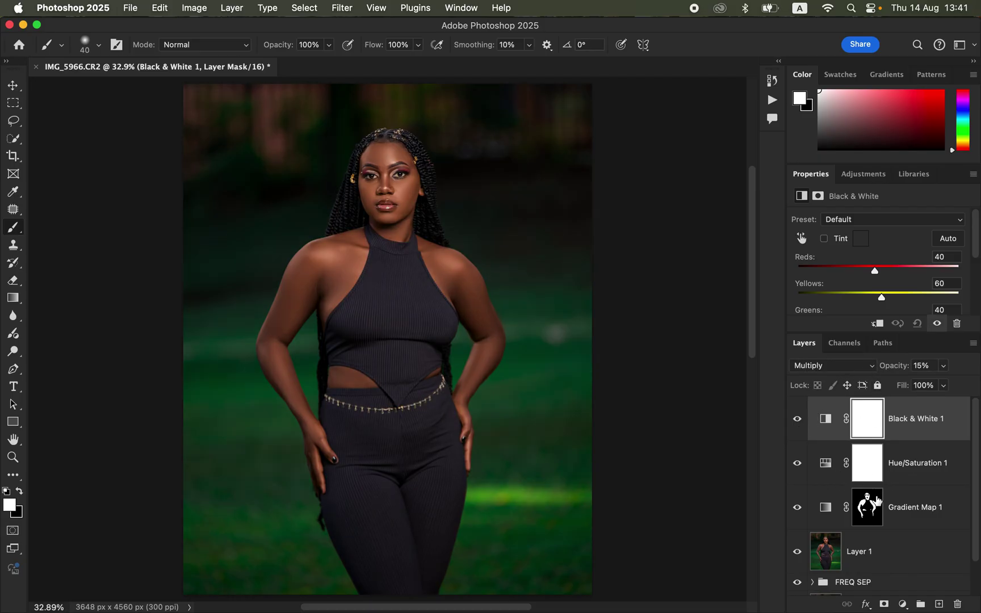
Step: Add a Selective Color adjustment layer and set Cyan to +6% in the Blacks
left_click(902, 605)
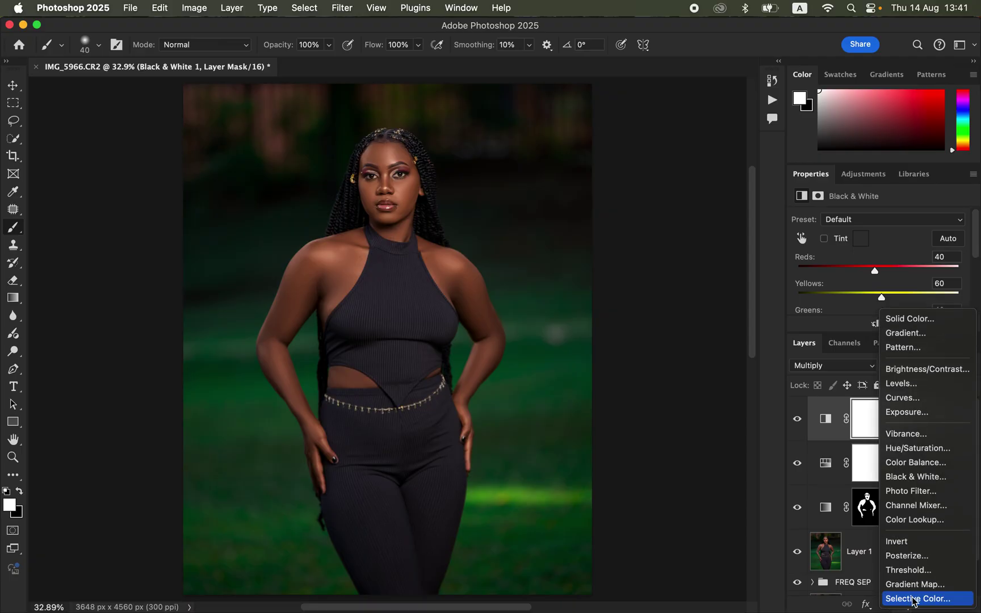
left_click(914, 599)
left_click(867, 237)
left_click(868, 233)
left_click_drag(881, 265, 883, 264)
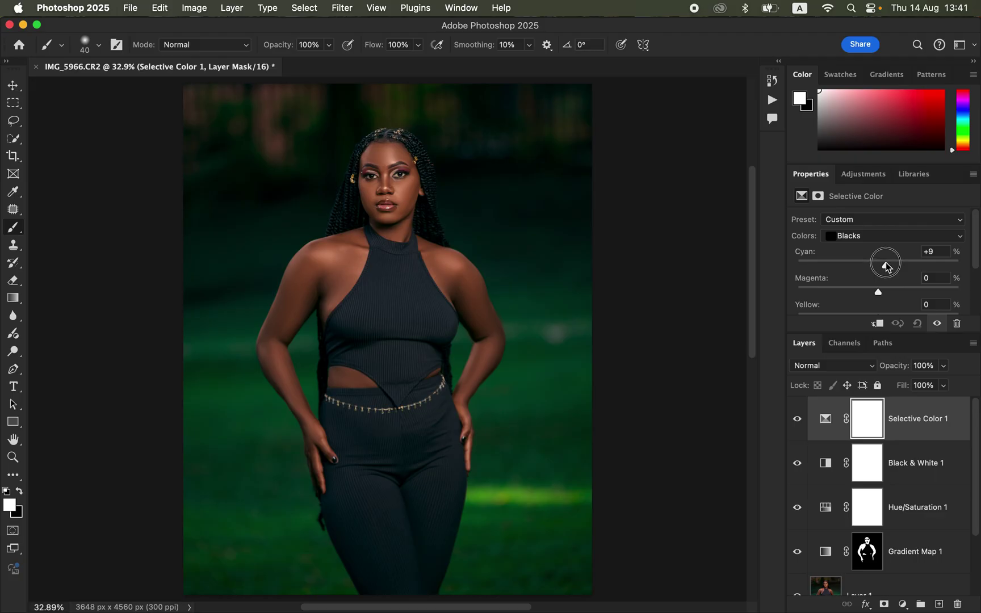
left_click_drag(885, 266, 885, 264)
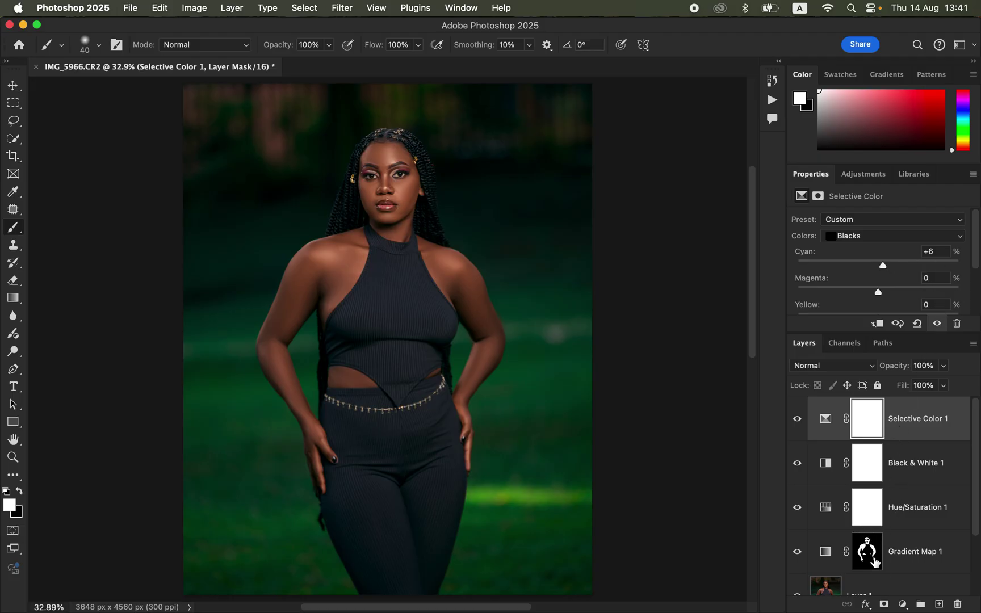
Step: Add a Levels adjustment layer with input black point 2 and white point 224, and compare before and after
left_click(903, 606)
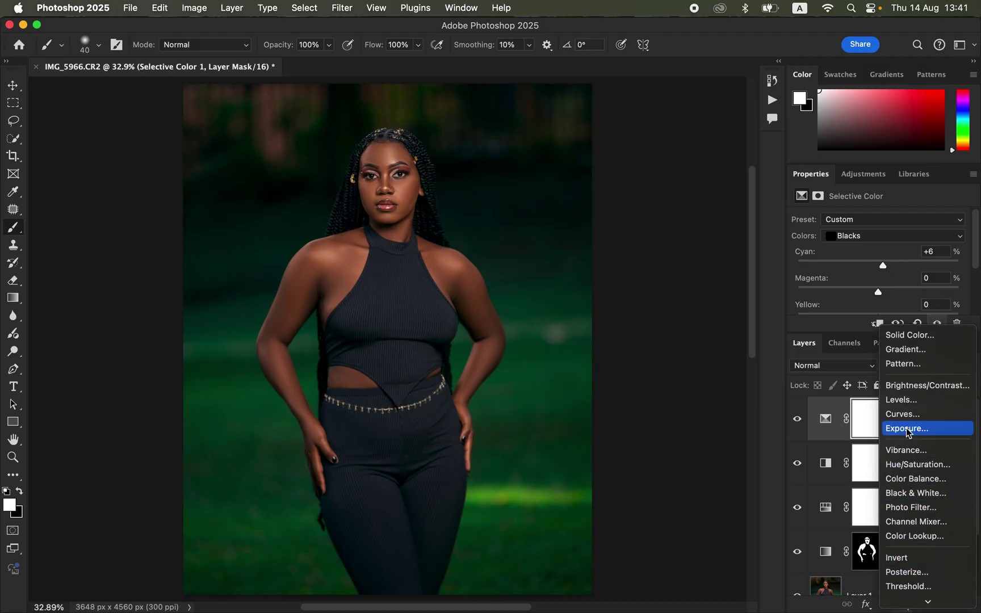
left_click(915, 398)
scroll(970, 253, "down", 2)
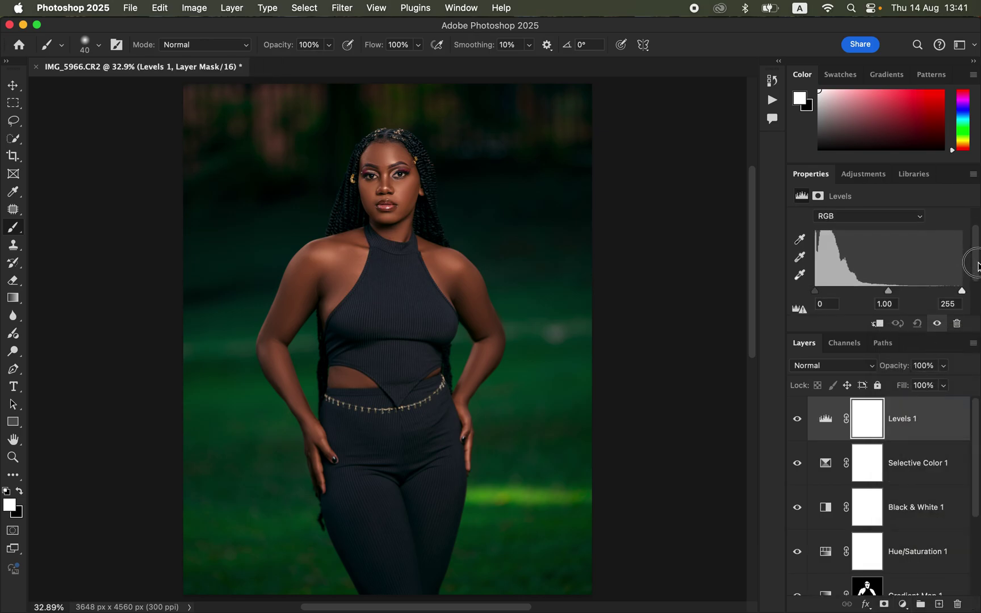
left_click(816, 288, "alt")
left_click_drag(817, 293, 817, 293)
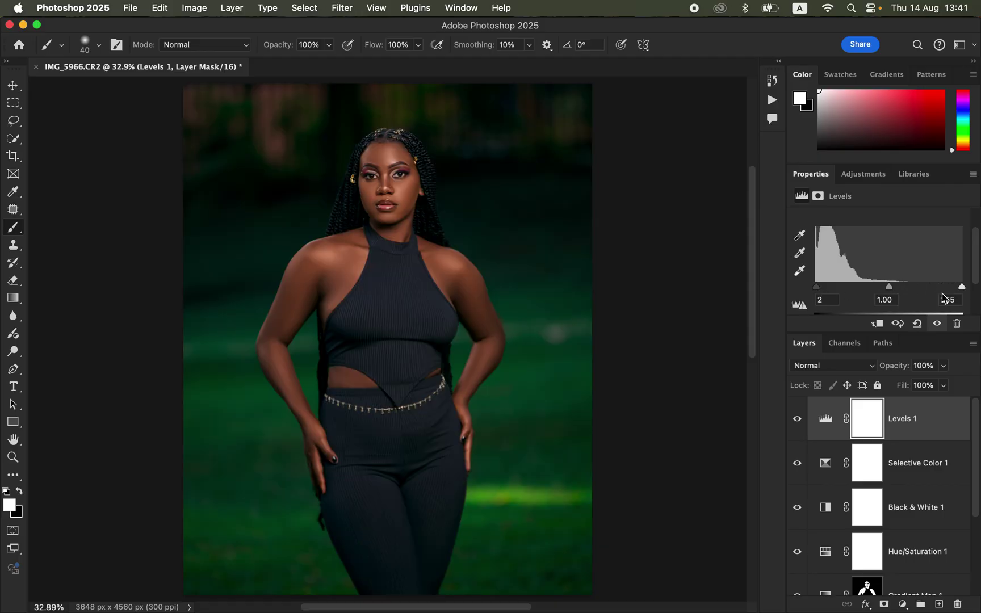
left_click_drag(963, 290, 943, 291)
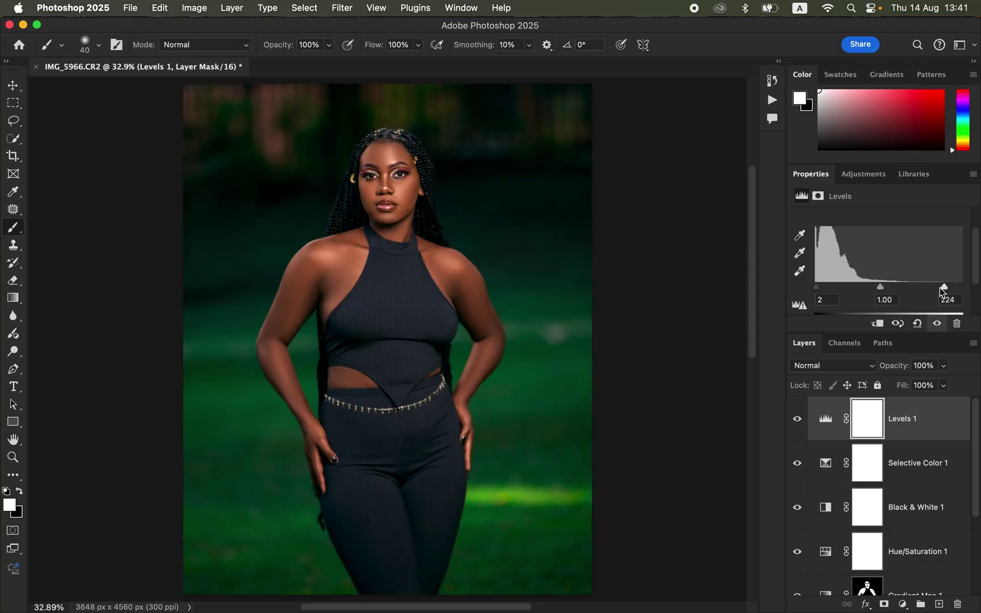
left_click(801, 421)
left_click(801, 423)
Step: Add a second Hue/Saturation adjustment layer with Master saturation at -75 and invert its mask to black
left_click(903, 605)
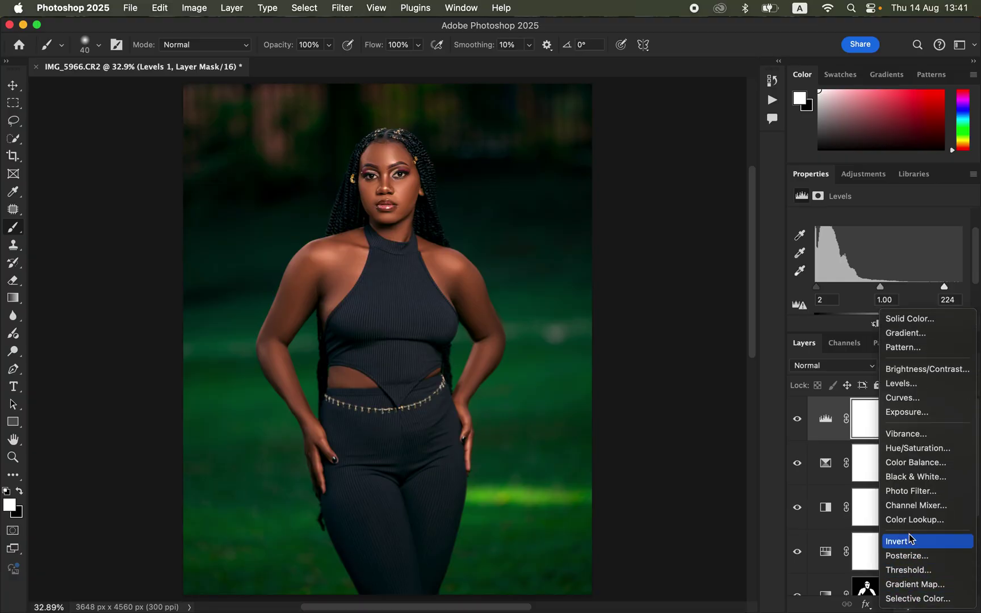
left_click(918, 449)
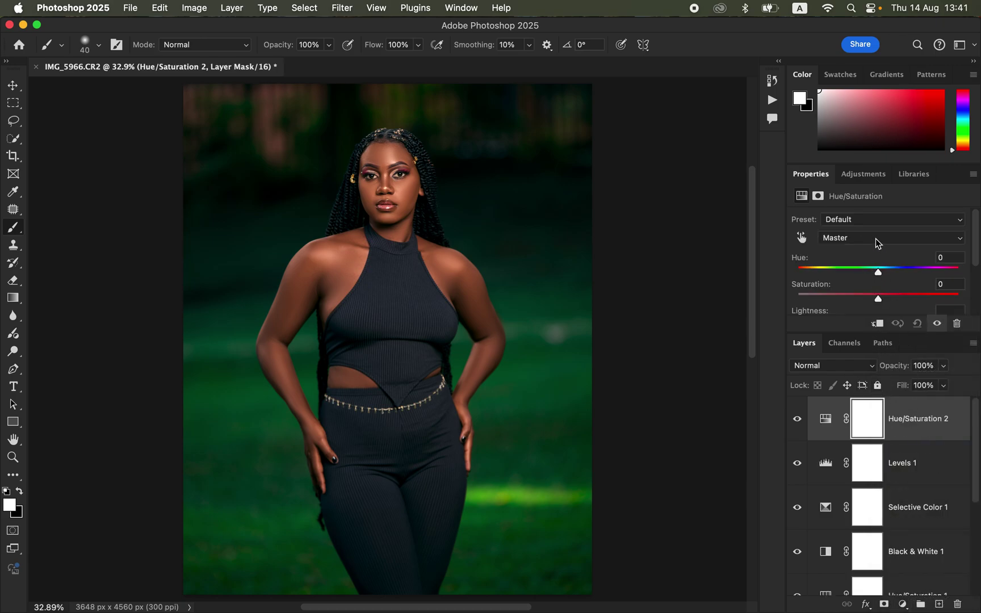
left_click_drag(847, 299, 820, 297)
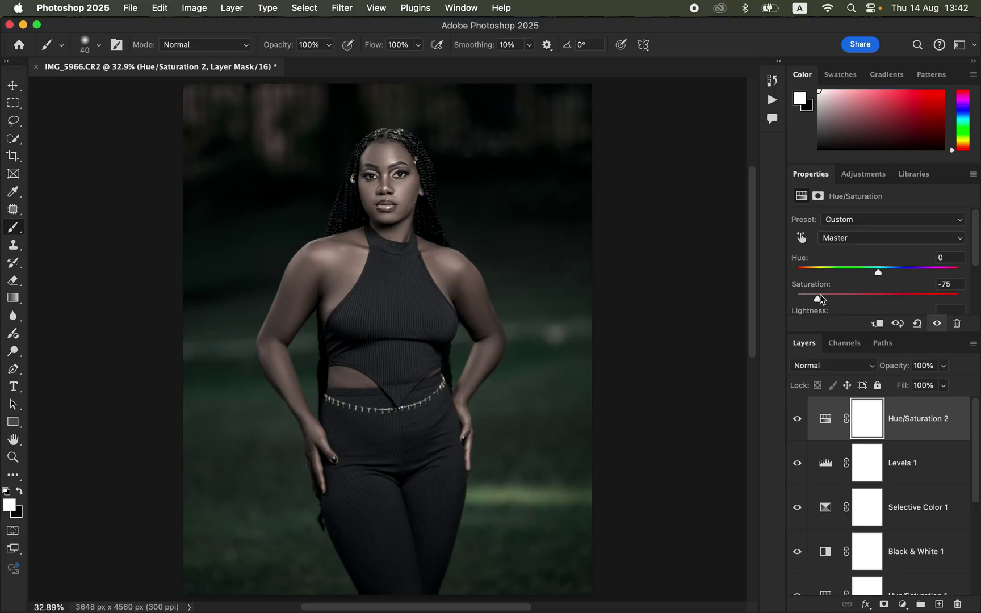
key("super+i")
Step: Paint white over both eyes on the Hue/Saturation 2 mask with a 25 px brush to desaturate the eyes
key("super+equal")
key("super+equal")
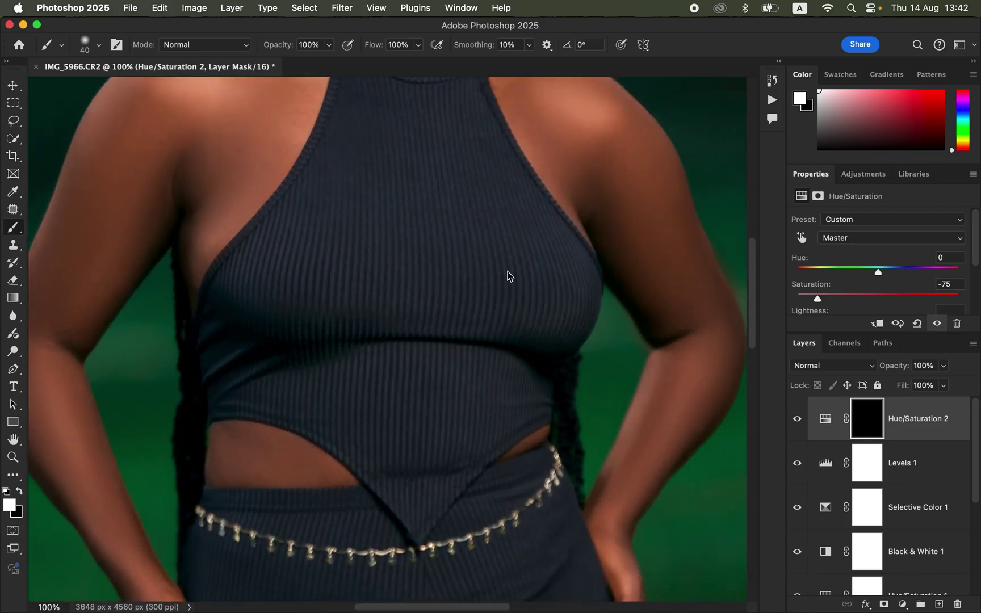
left_click_drag(523, 284, 527, 447)
scroll(518, 398, "up", 4)
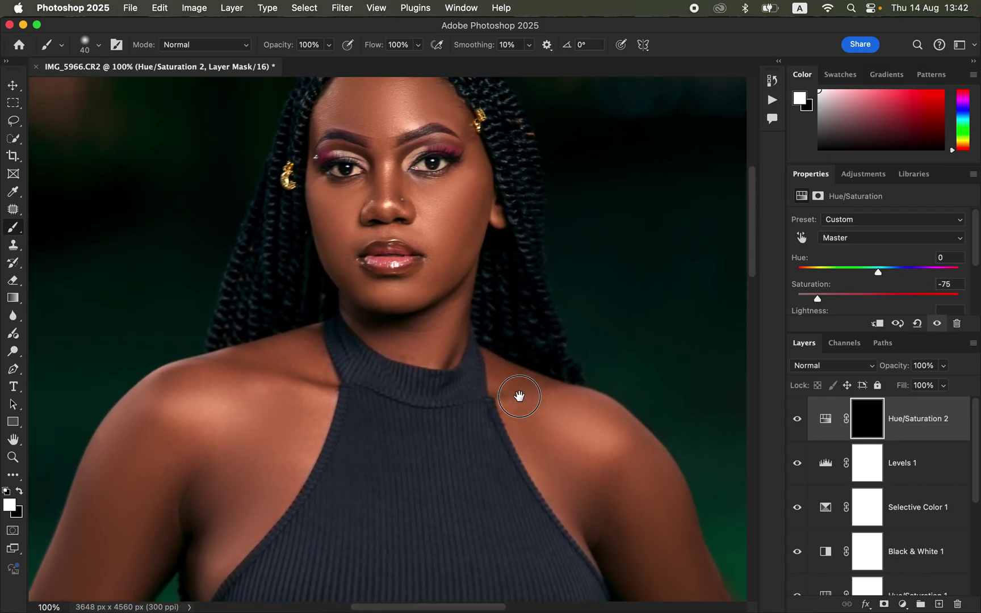
key("super+equal")
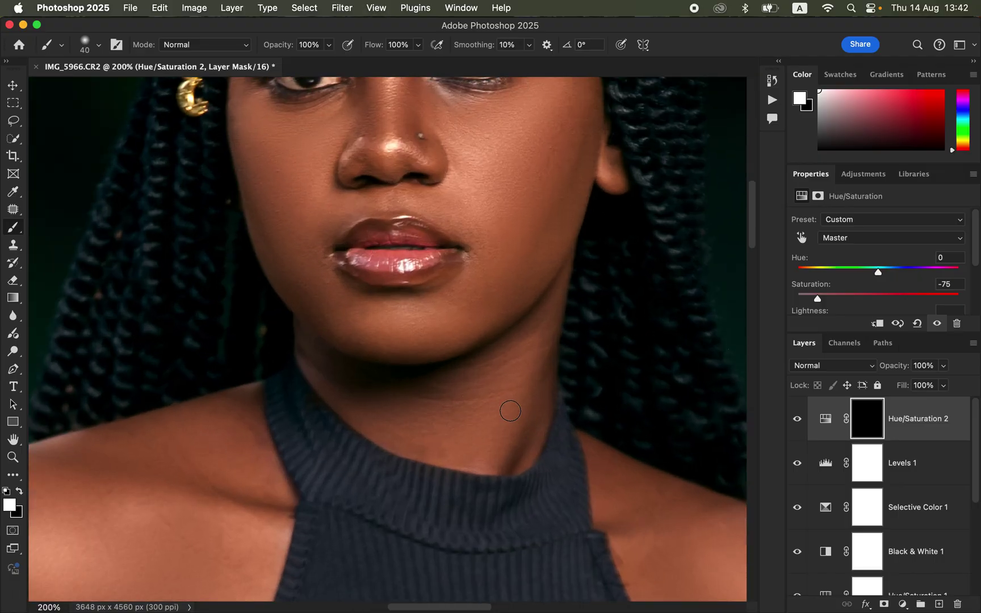
left_click_drag(565, 240, 584, 426)
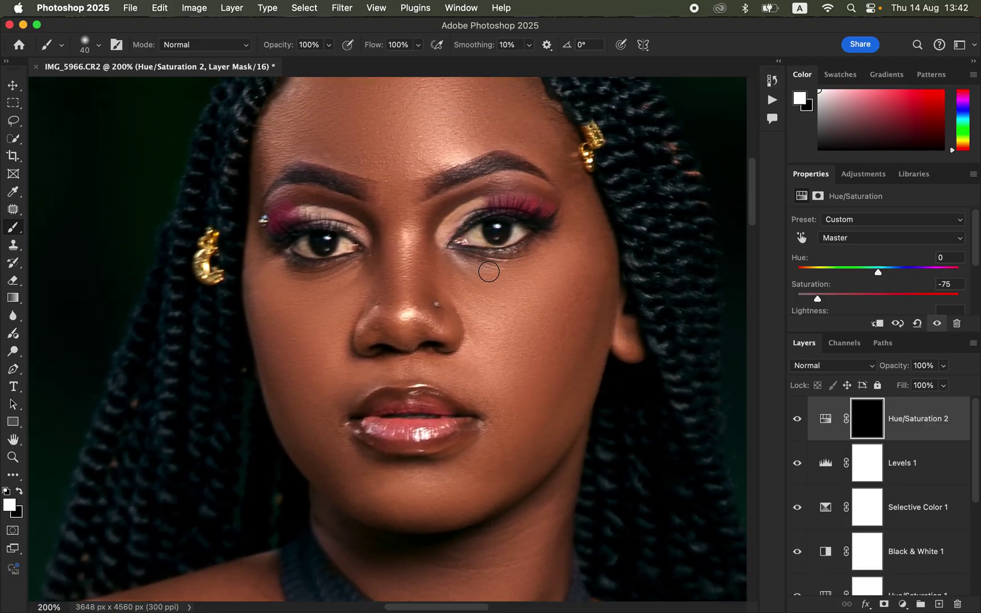
key("bracketleft")
key("bracketleft")
key("bracketleft")
key("bracketleft")
key("bracketleft")
key("bracketleft")
left_click_drag(517, 227, 509, 235)
mouse_move(313, 247)
left_mouse_down()
mouse_move(340, 246)
mouse_move(298, 238)
mouse_move(312, 239)
left_mouse_up()
key("super+0")
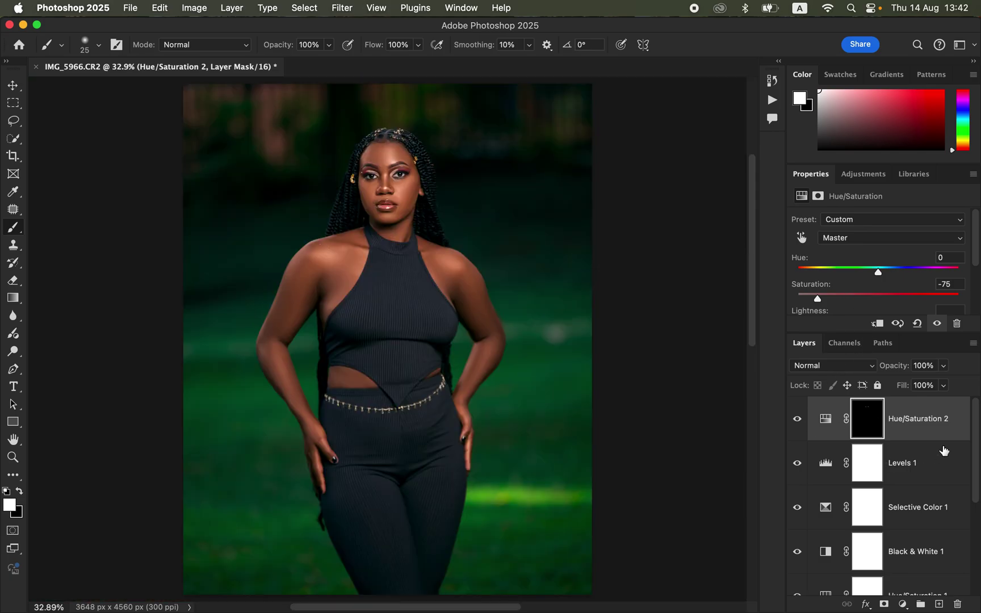
Step: Compare the original Background with the fully edited portrait by toggling the visibility of all other layers
left_click_drag(974, 454, 974, 552)
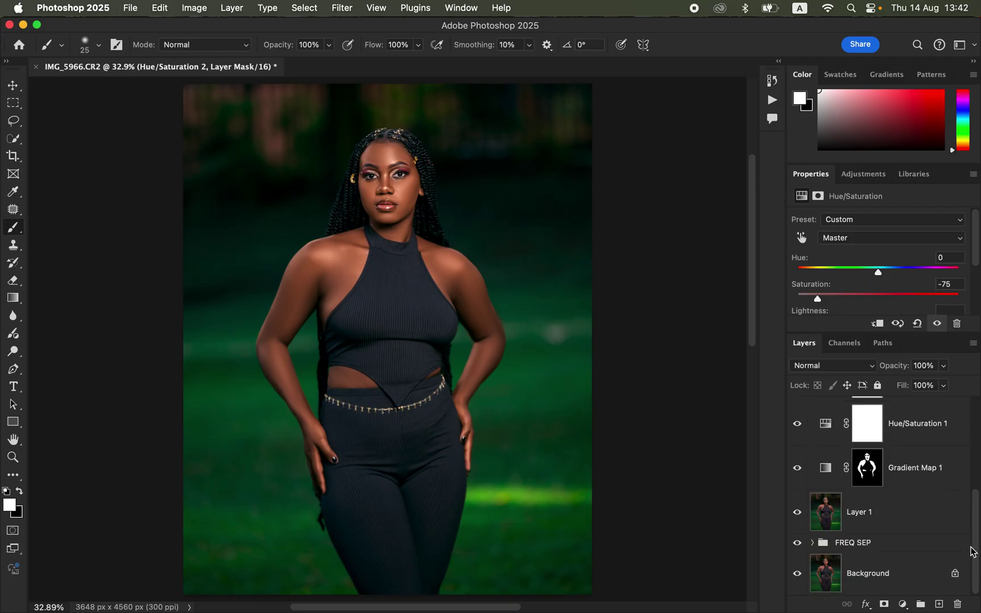
left_click(797, 575)
left_click(797, 576)
left_click(797, 575, "alt")
left_click(798, 574, "alt")
left_click(798, 575, "alt")
left_click(798, 574, "alt")
left_click(798, 576, "alt")
Step: Set the Reds hue to -1 in the Hue/Saturation 1 layer and compare the image with and without that layer
left_click_drag(971, 510, 971, 440)
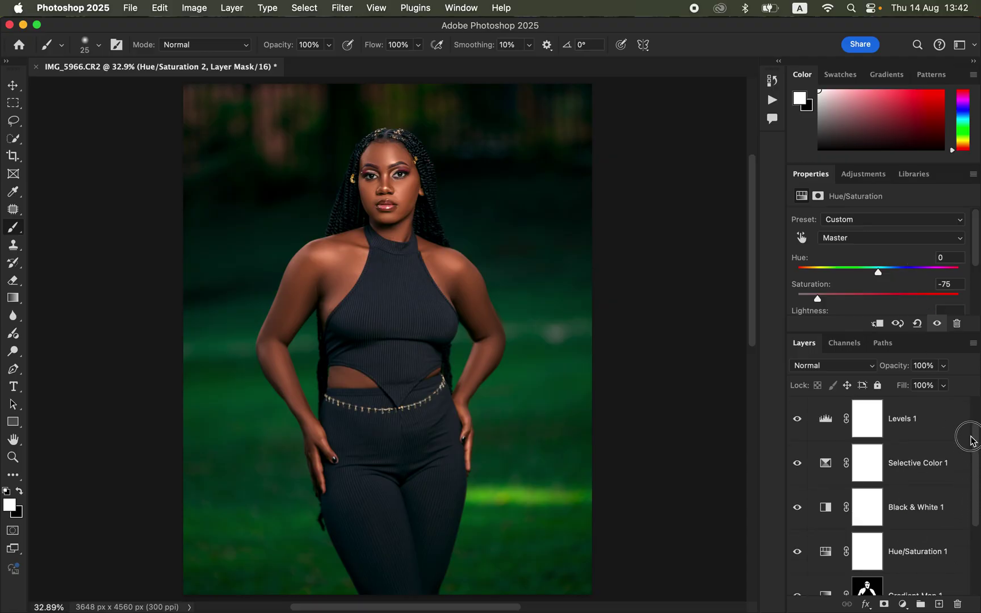
left_click(971, 439)
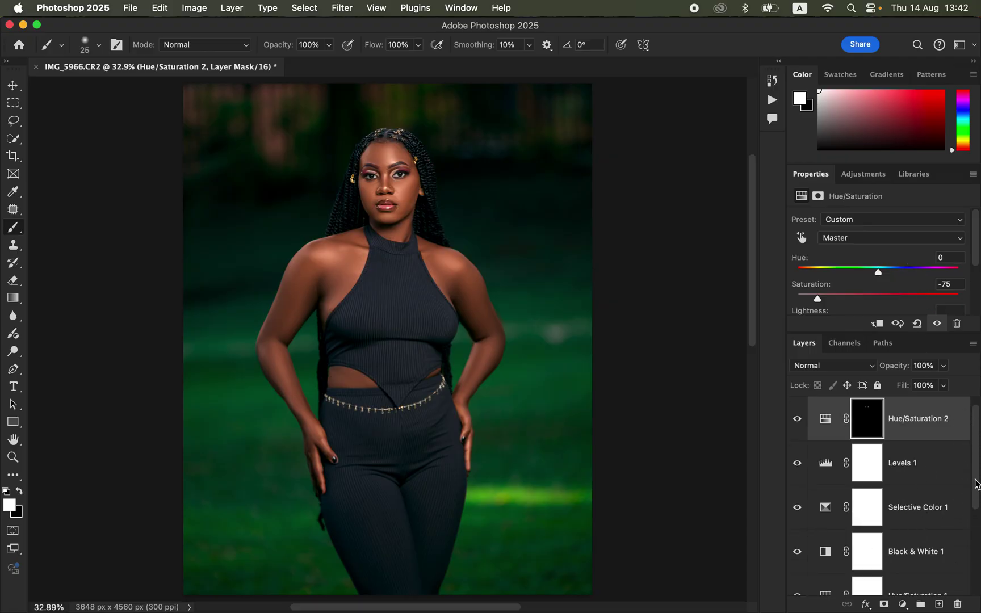
scroll(976, 484, "down", 1)
left_click(830, 553)
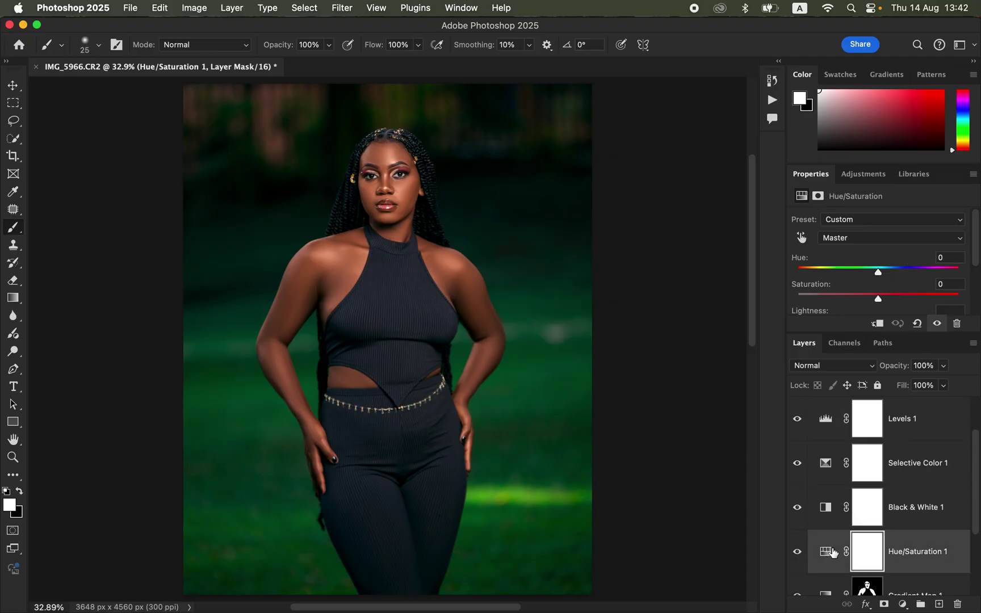
left_click(864, 238)
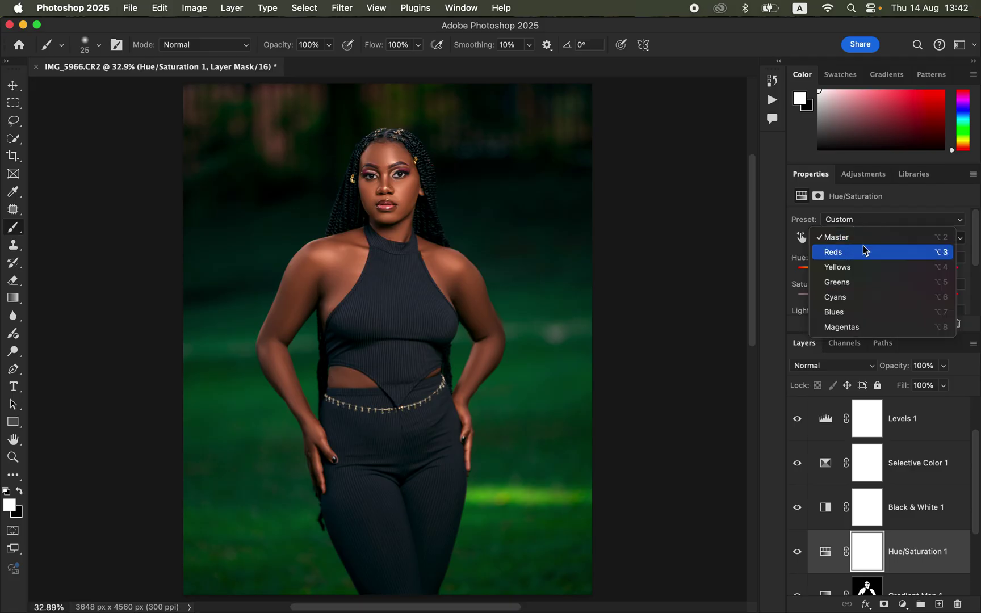
left_click(868, 253)
left_click_drag(882, 276, 879, 274)
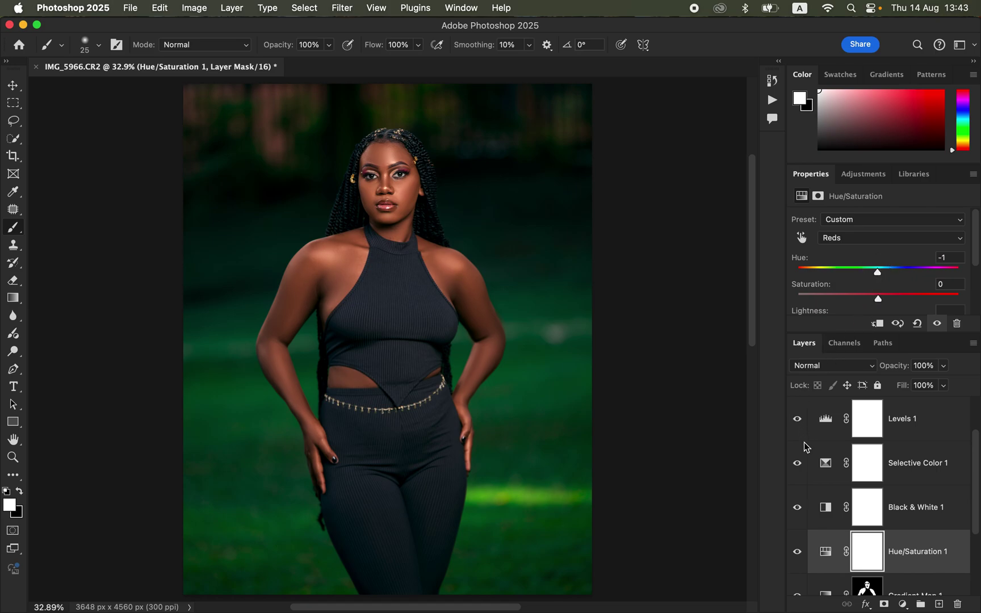
left_click(797, 553)
left_click(798, 553)
Step: Export the portrait as a JPG at quality 7 with Bicubic Sharper resampling, saved to the Desktop as IMG_5966
left_click(132, 9)
mouse_move(170, 226)
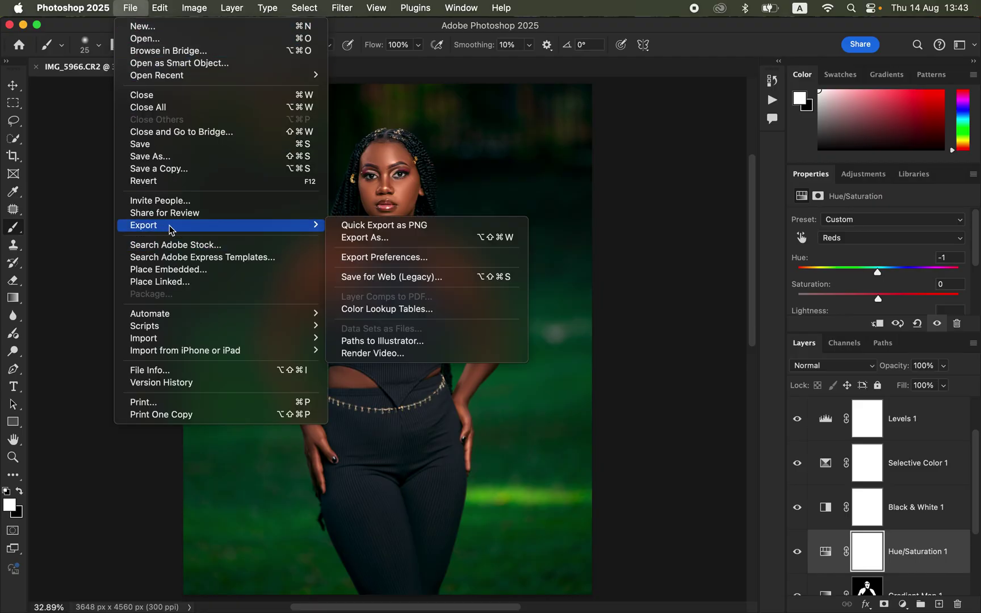
left_click(407, 238)
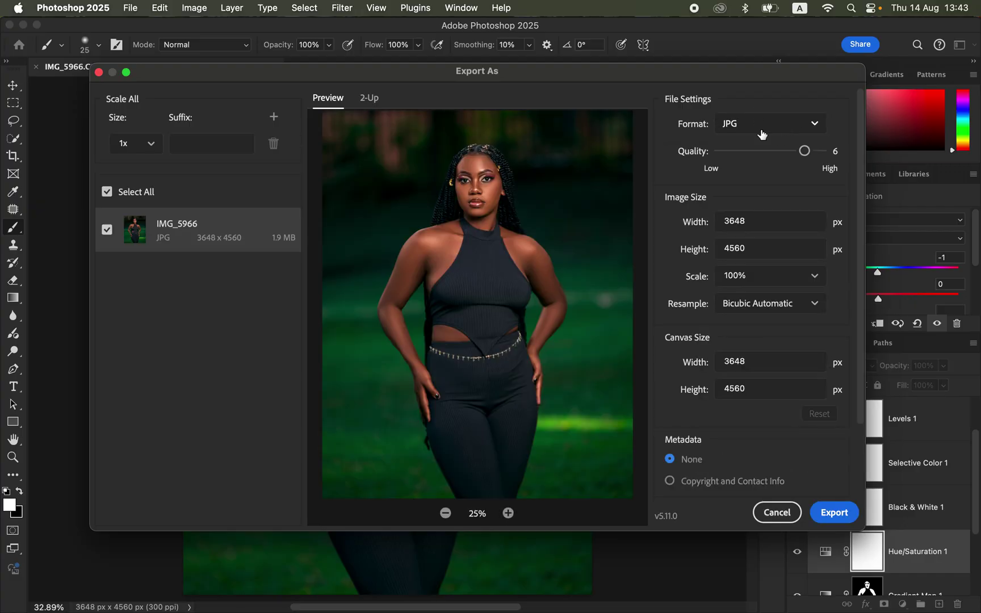
left_click(821, 151)
left_click(800, 305)
left_click(796, 375)
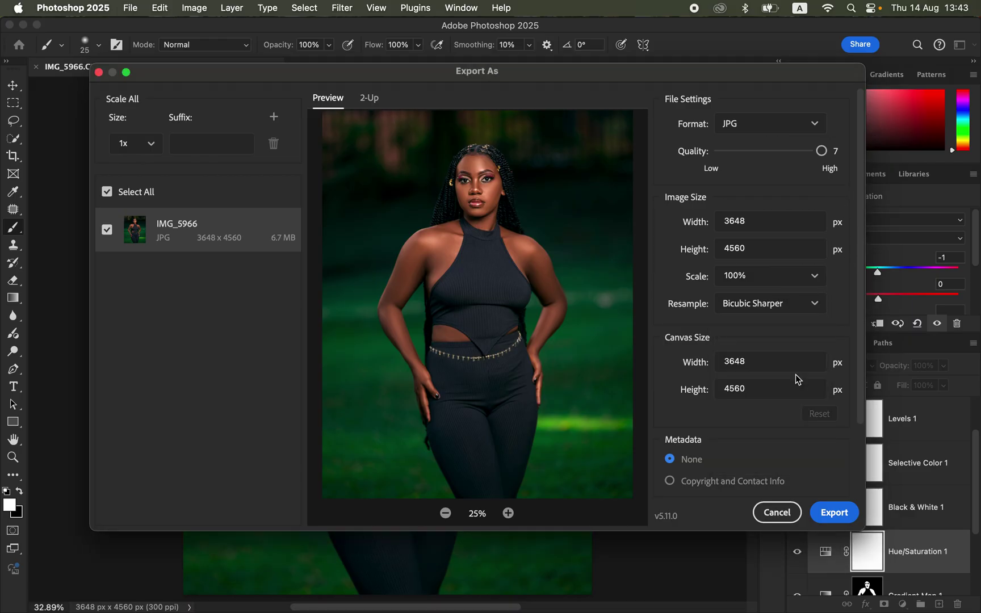
left_click_drag(861, 320, 871, 397)
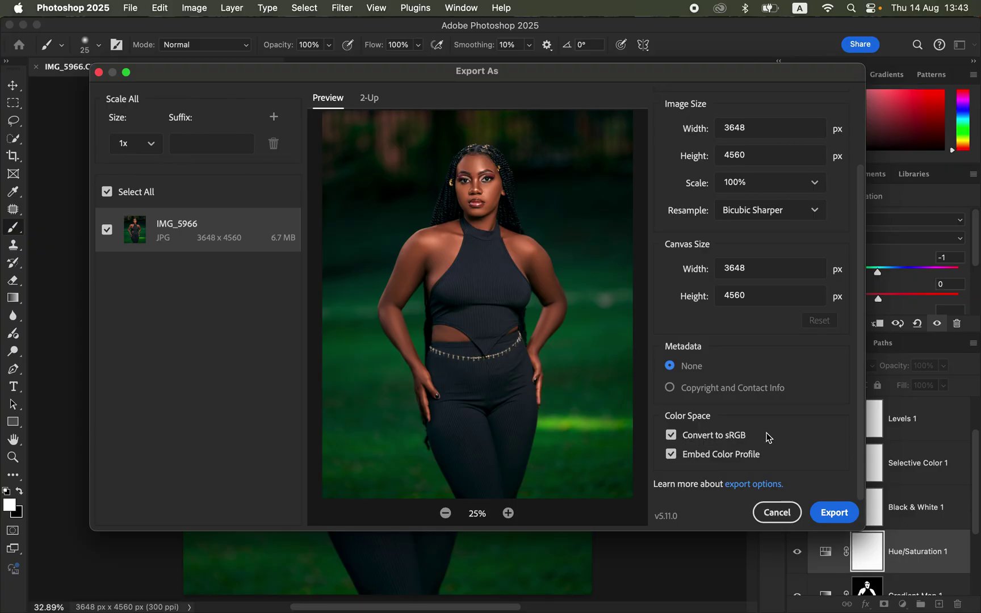
left_click(839, 513)
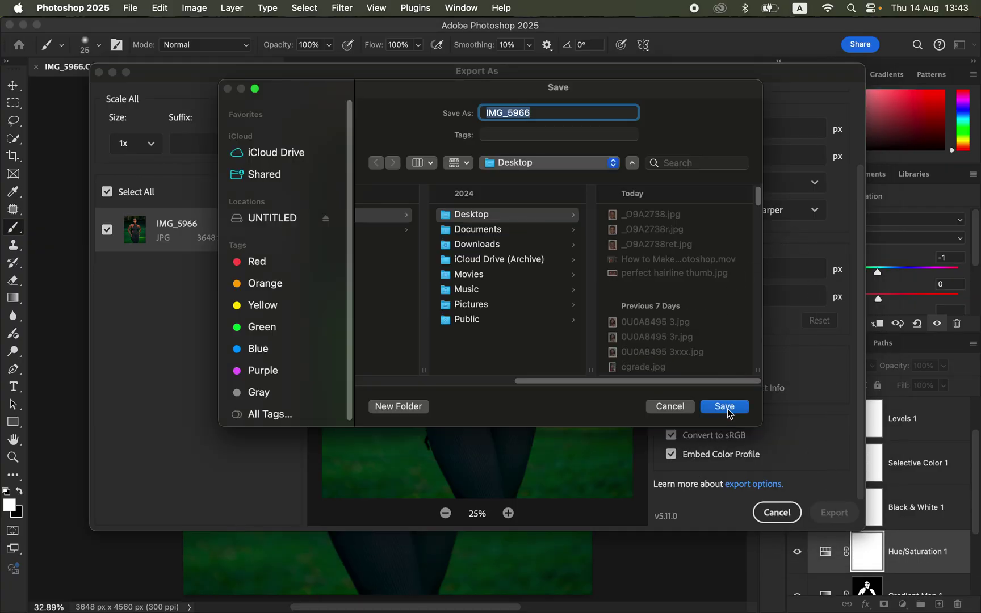
left_click(725, 407)
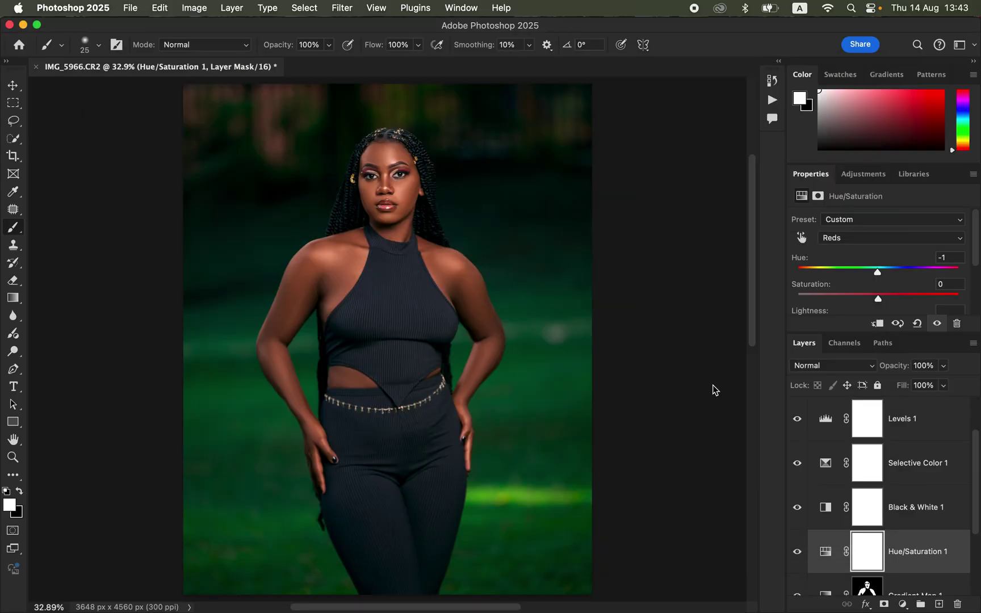